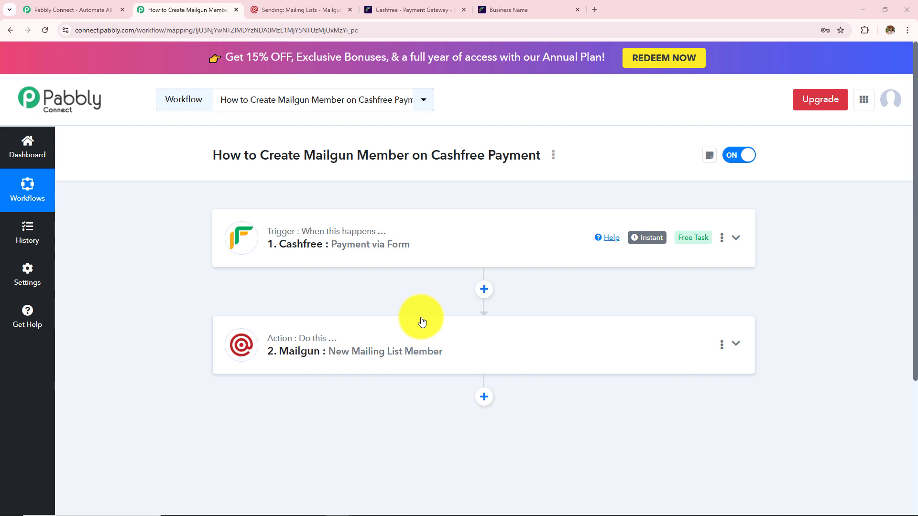
# - Autofill the Cashfree webinar registration form with the customer's saved details, keeping Madhya Pradesh as state
pyautogui.click(507, 10)
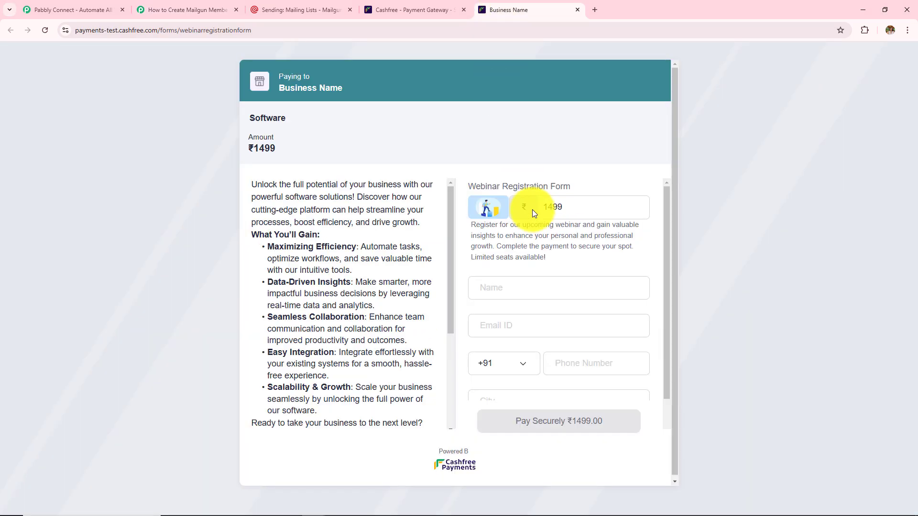
pyautogui.scroll(-2, 545, 314)
pyautogui.scroll(2, 545, 314)
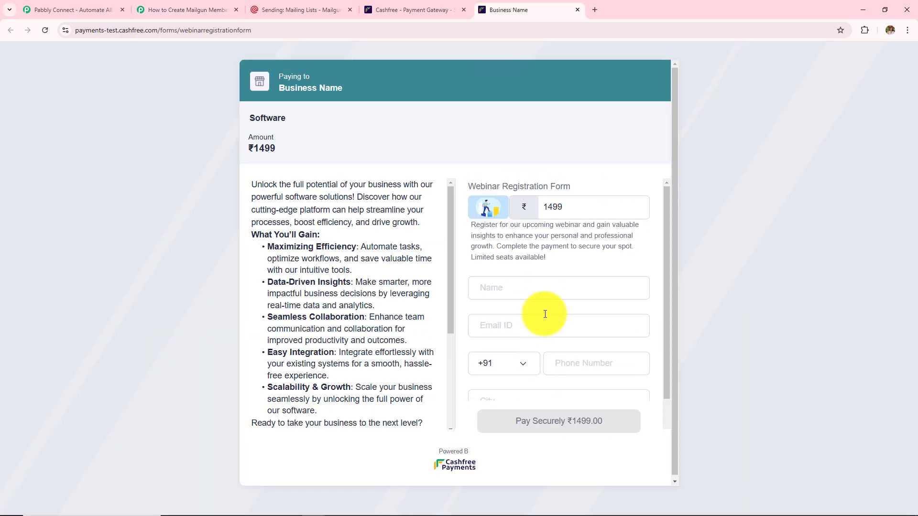
pyautogui.scroll(-2, 545, 314)
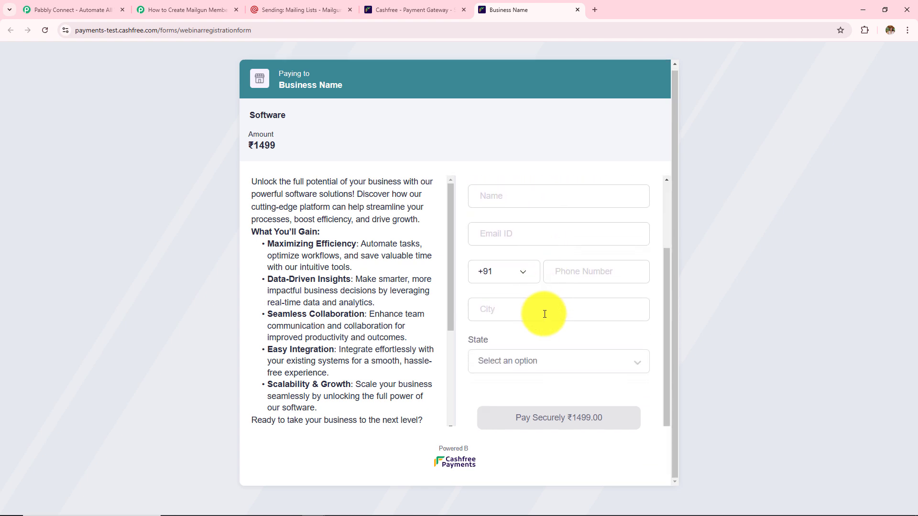
pyautogui.click(546, 199)
pyautogui.click(539, 250)
pyautogui.tripleClick(543, 196)
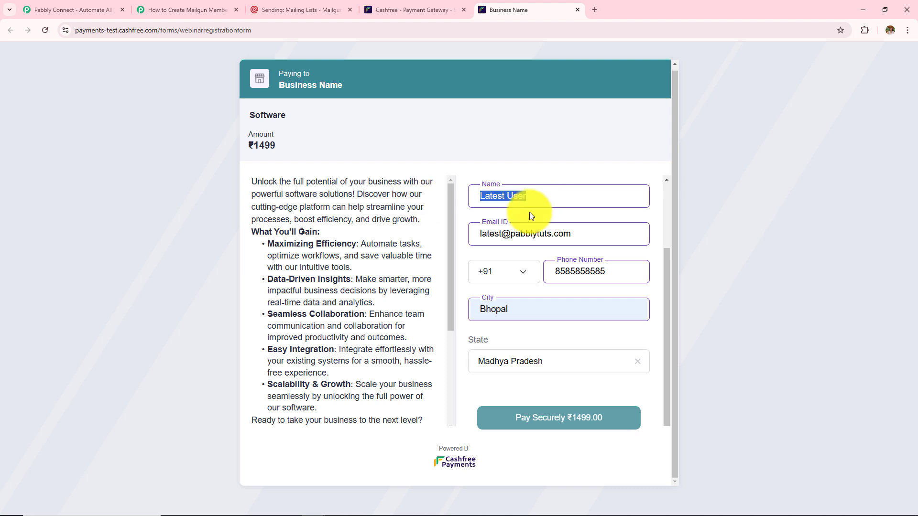
pyautogui.moveTo(584, 233); pyautogui.dragTo(412, 239)
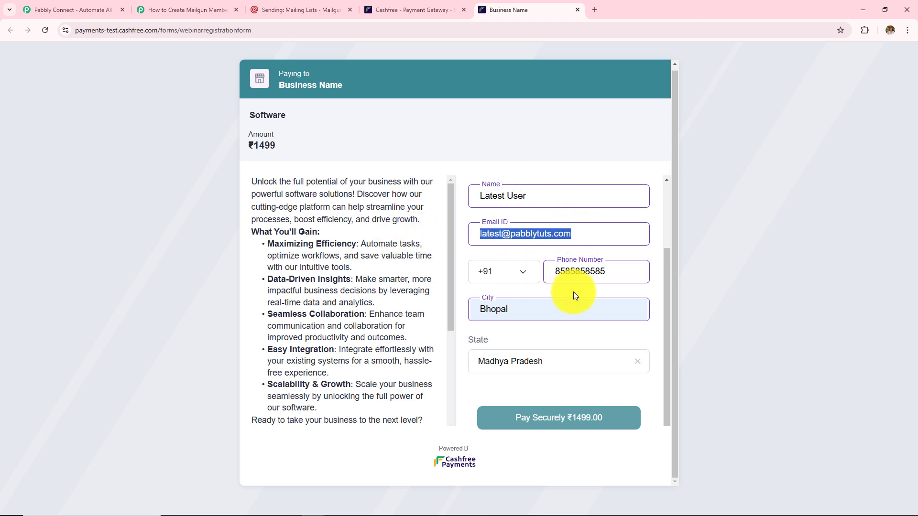
pyautogui.moveTo(613, 274); pyautogui.dragTo(460, 273)
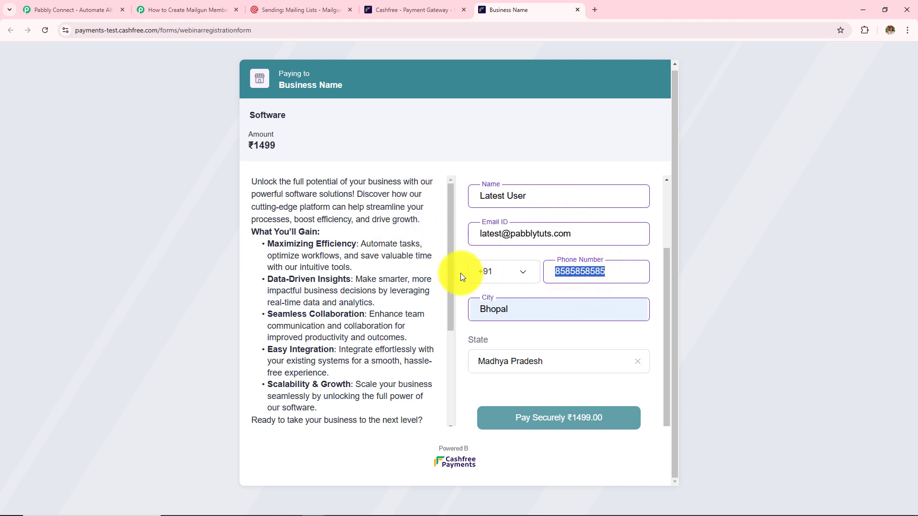
pyautogui.moveTo(525, 305); pyautogui.dragTo(425, 319)
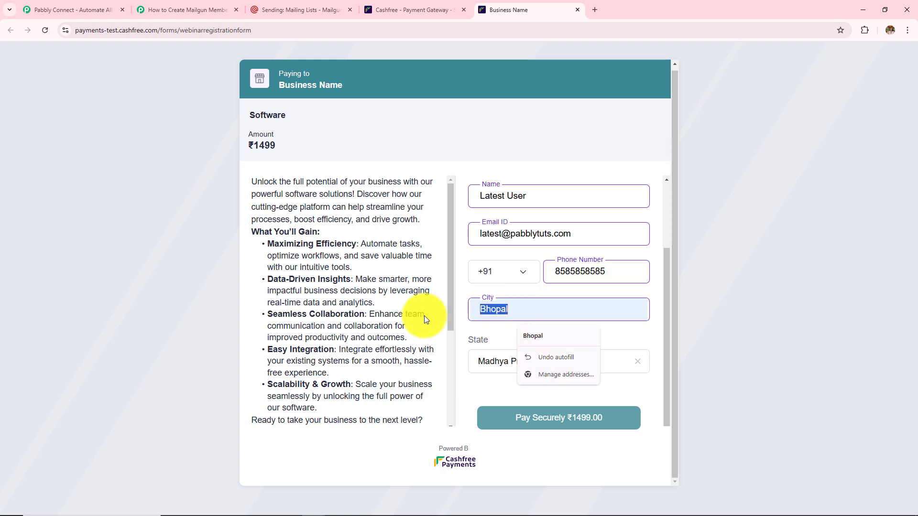
pyautogui.click(617, 365)
pyautogui.click(592, 361)
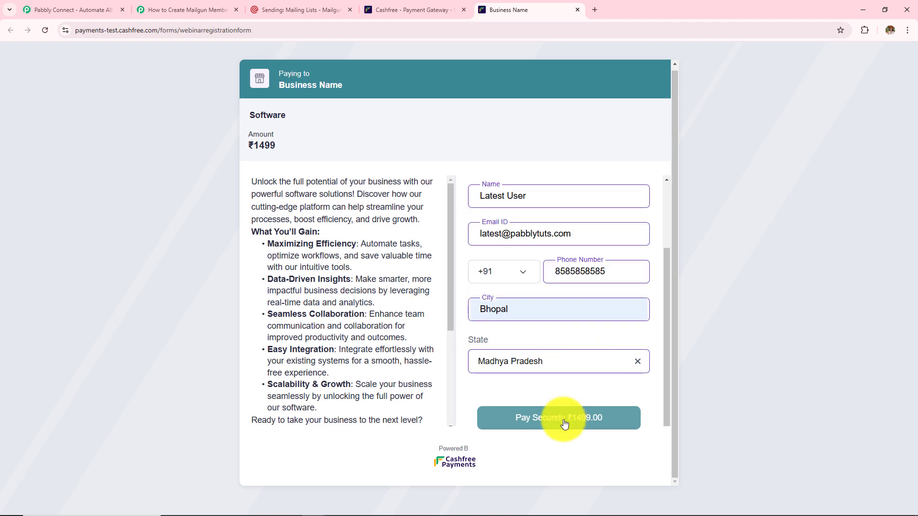
# - Pay the ₹1499 by card using the test card details
pyautogui.click(536, 426)
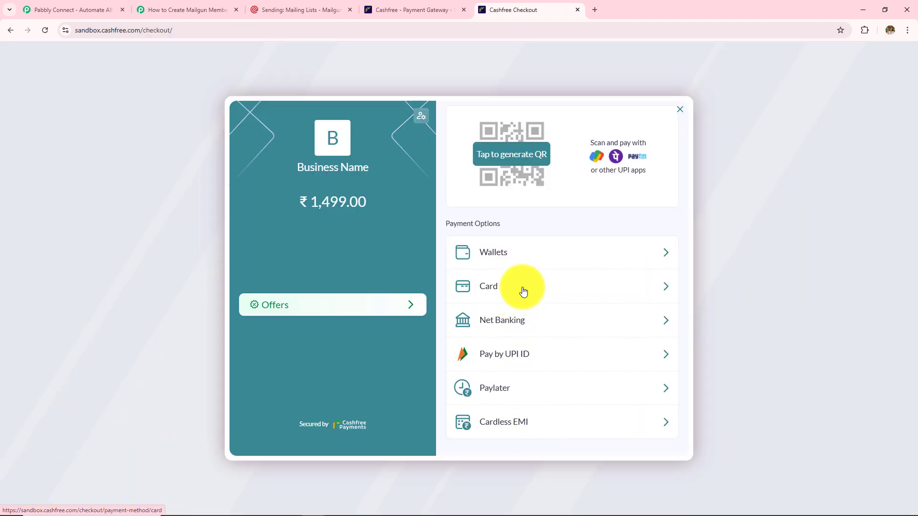
pyautogui.click(522, 289)
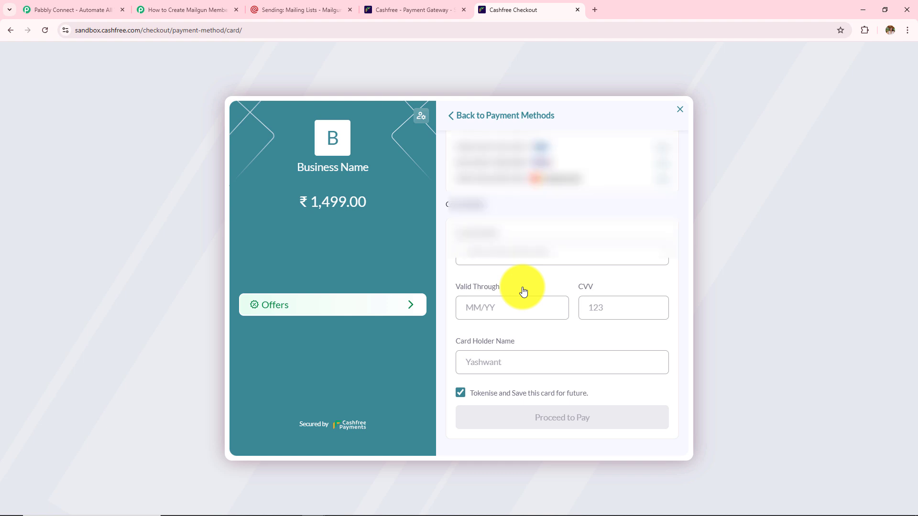
pyautogui.click(661, 154)
pyautogui.click(588, 421)
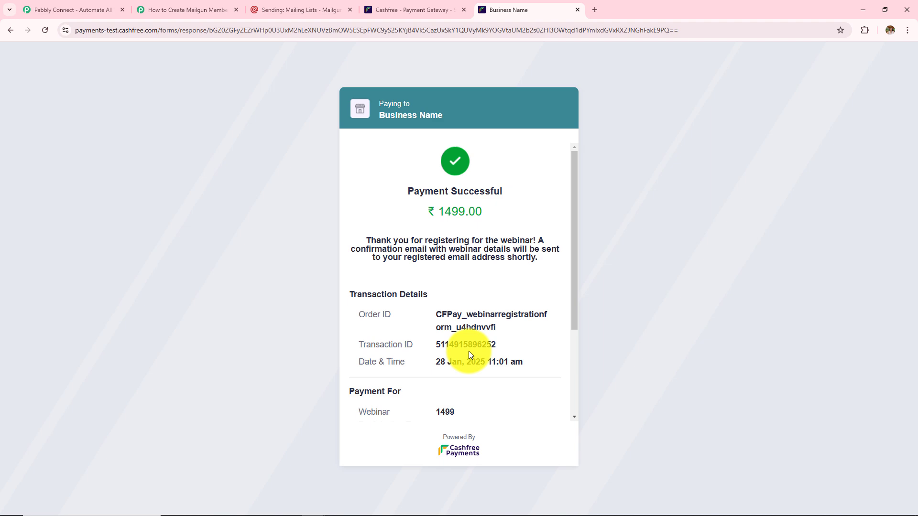
# - Reload the Mailgun mailing list and open the newly added subscribed member's Edit member details
pyautogui.click(297, 10)
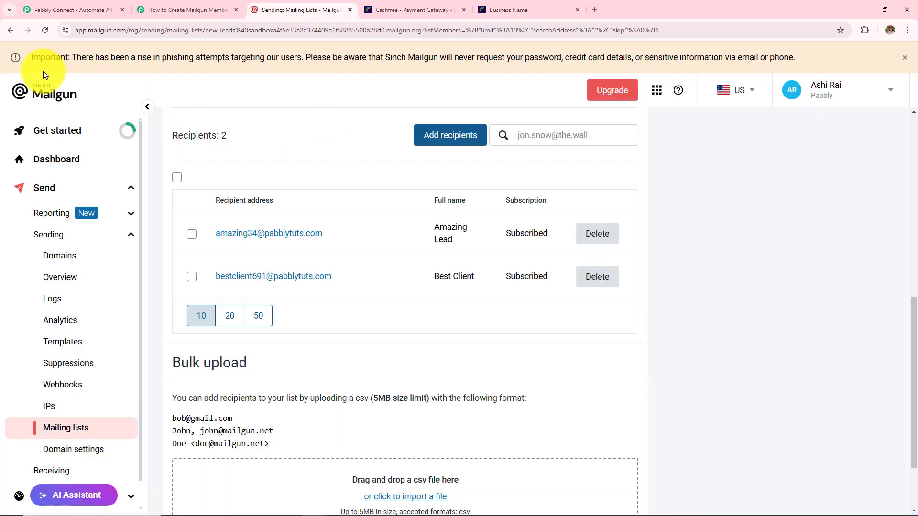
pyautogui.click(45, 31)
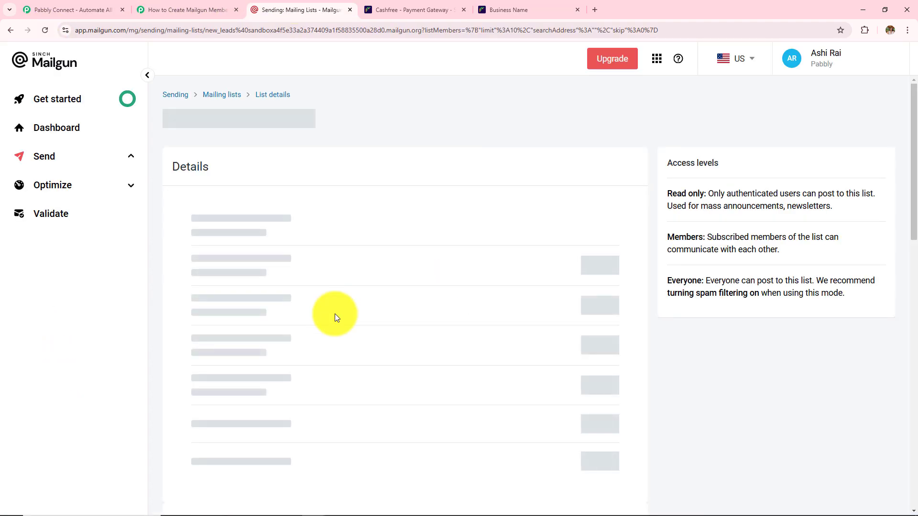
pyautogui.scroll(-10, 334, 317)
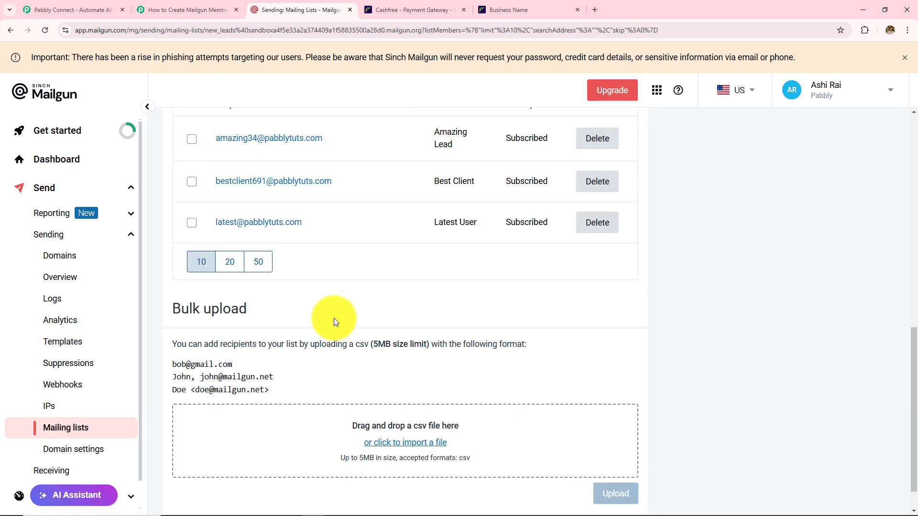
pyautogui.scroll(1, 334, 317)
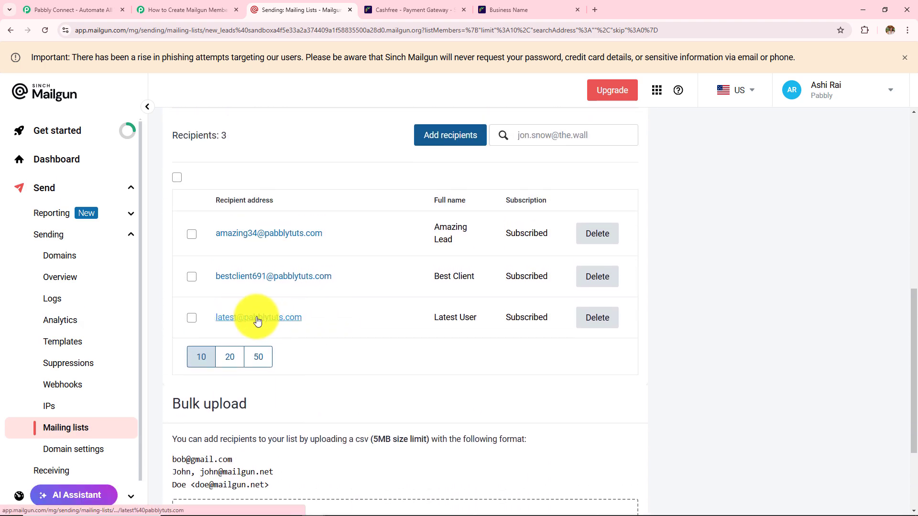
pyautogui.click(257, 319)
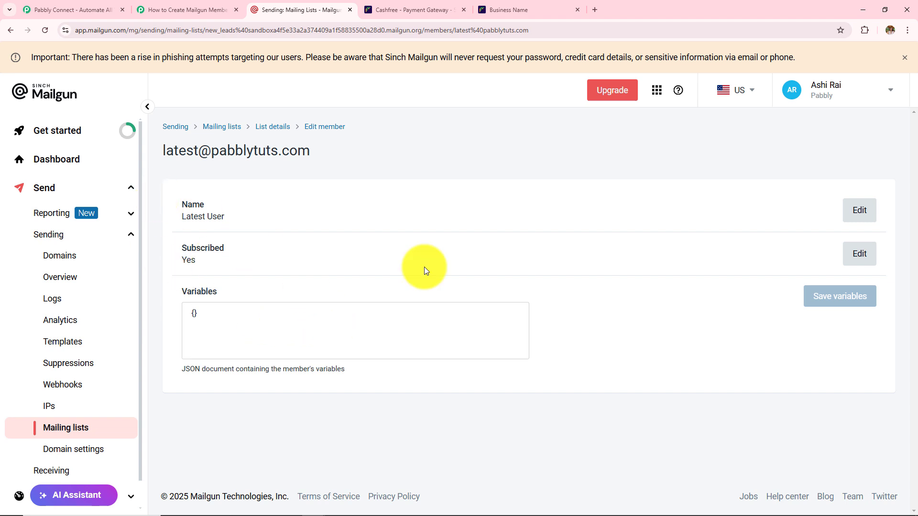
pyautogui.click(177, 9)
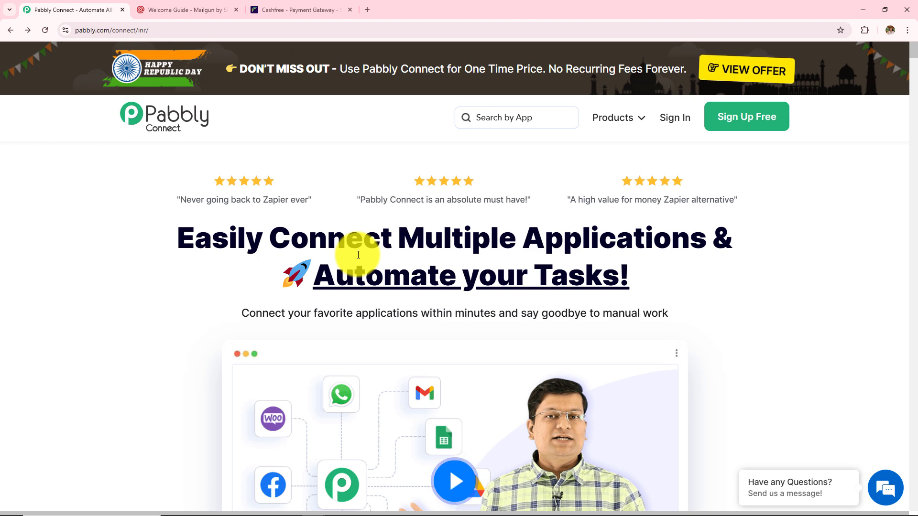
# - On the Pabbly Connect website, close the lifetime-offer popup and proceed to Sign In
pyautogui.click(296, 7)
pyautogui.click(164, 10)
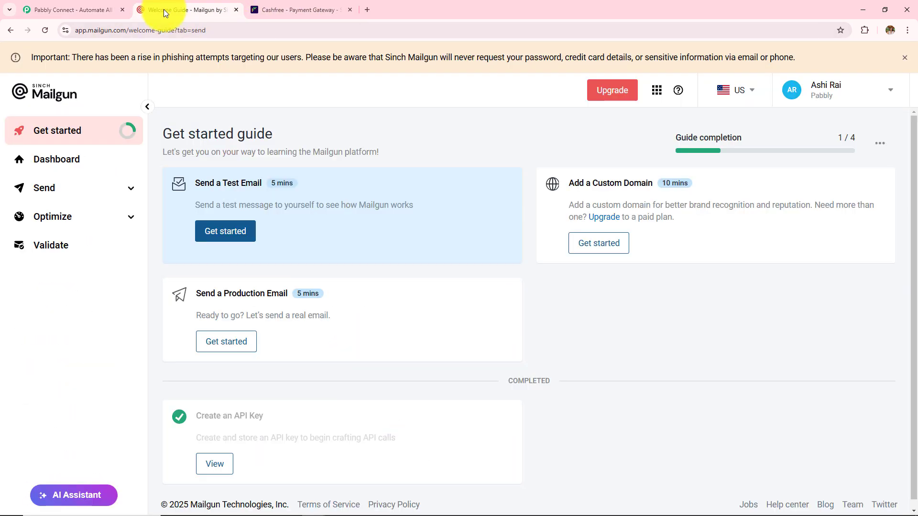
pyautogui.click(55, 13)
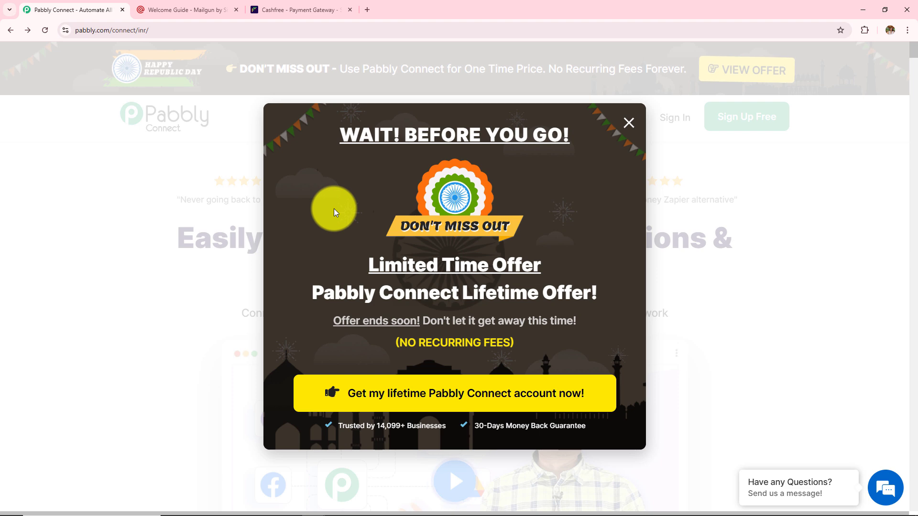
pyautogui.click(627, 126)
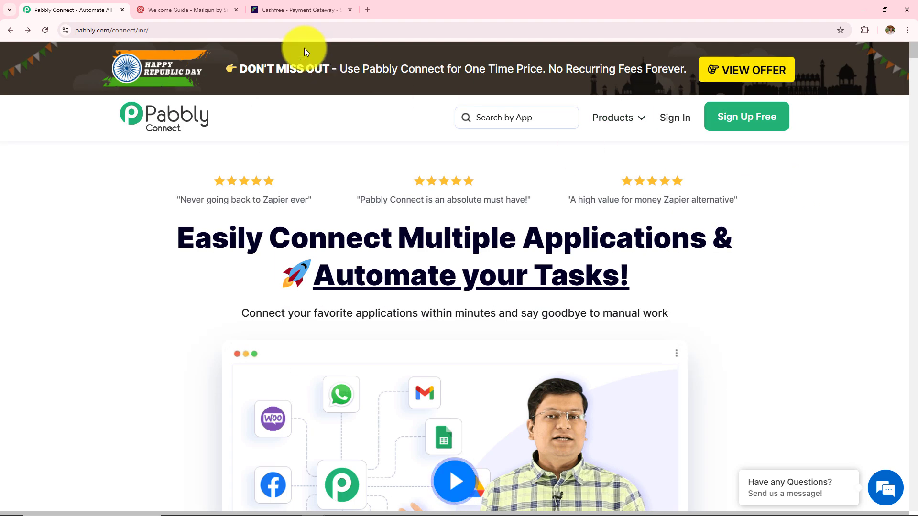
pyautogui.click(195, 30)
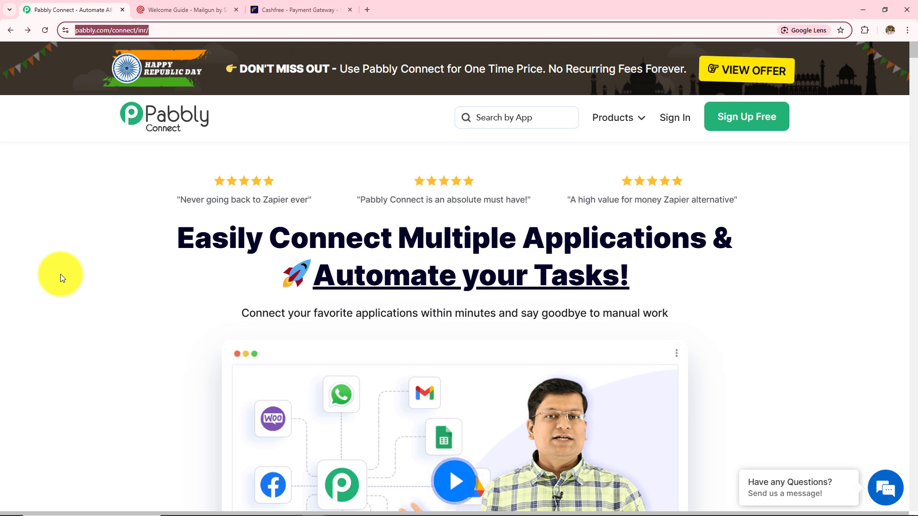
pyautogui.click(60, 274)
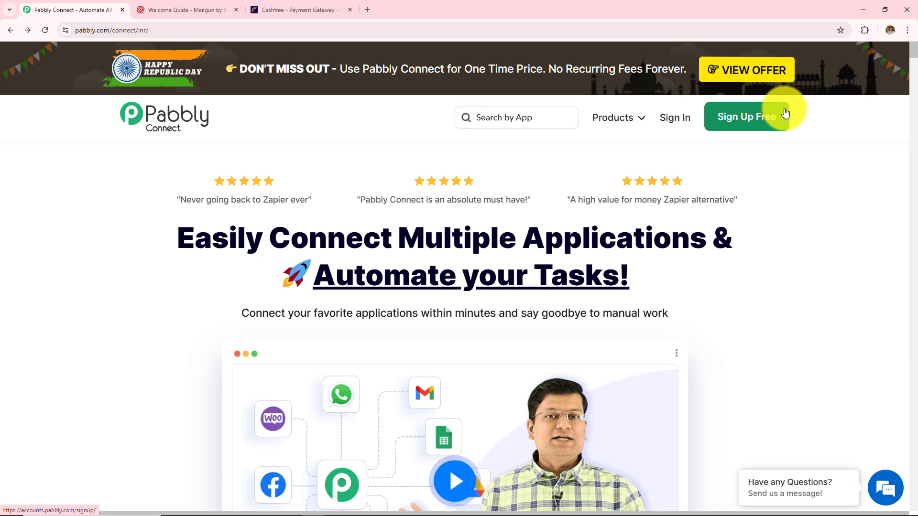
pyautogui.click(671, 119)
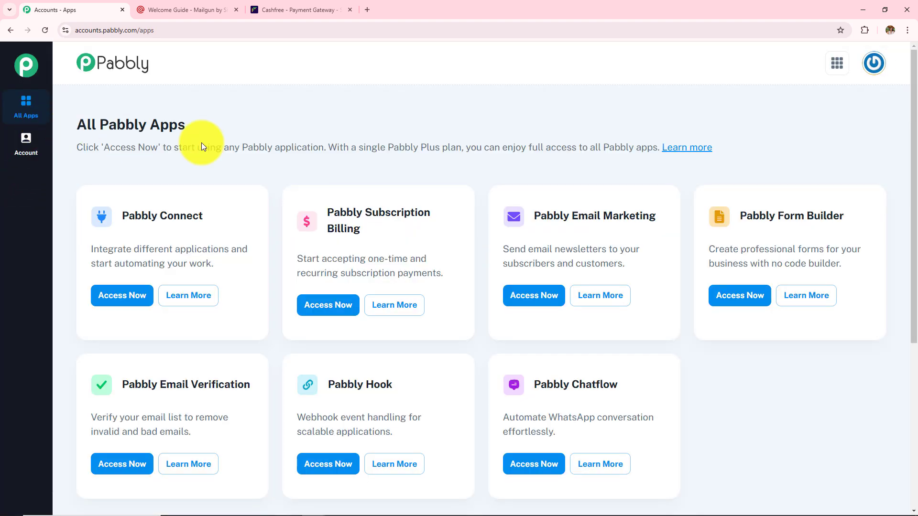
pyautogui.moveTo(202, 146); pyautogui.dragTo(264, 148)
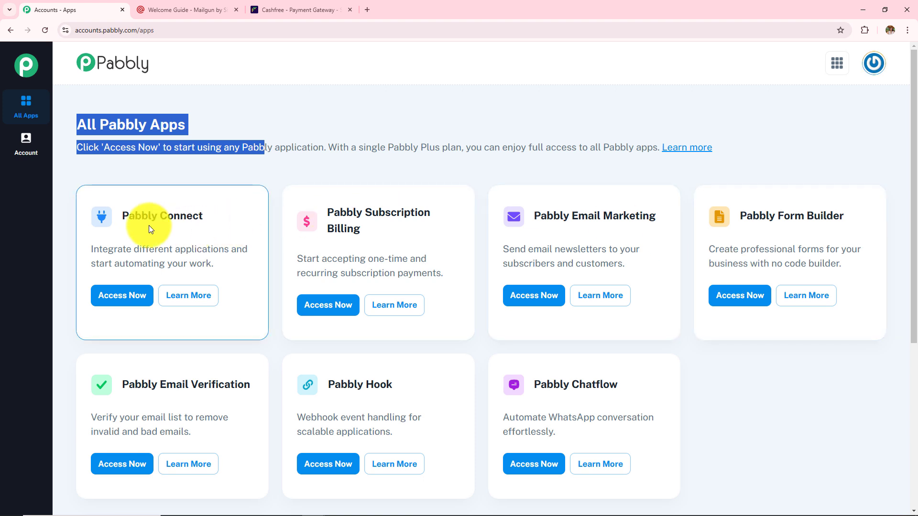
pyautogui.moveTo(120, 213); pyautogui.dragTo(286, 219)
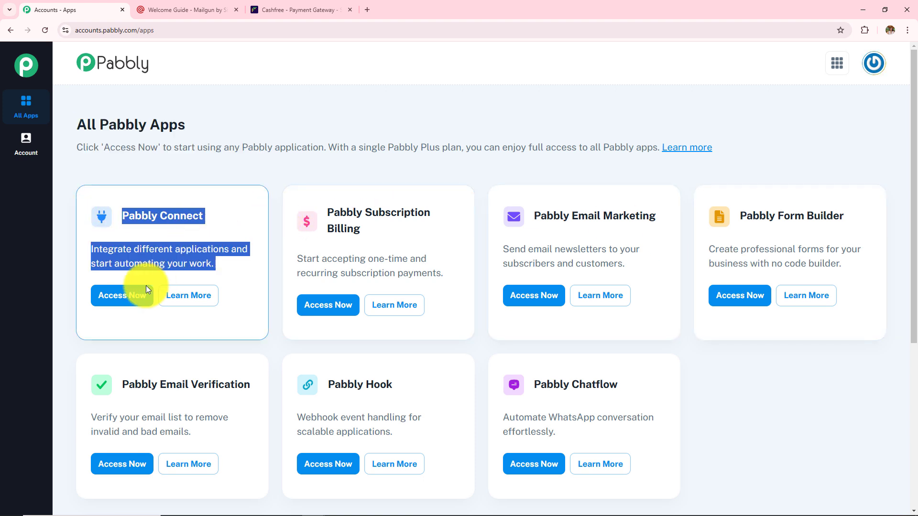
pyautogui.click(134, 304)
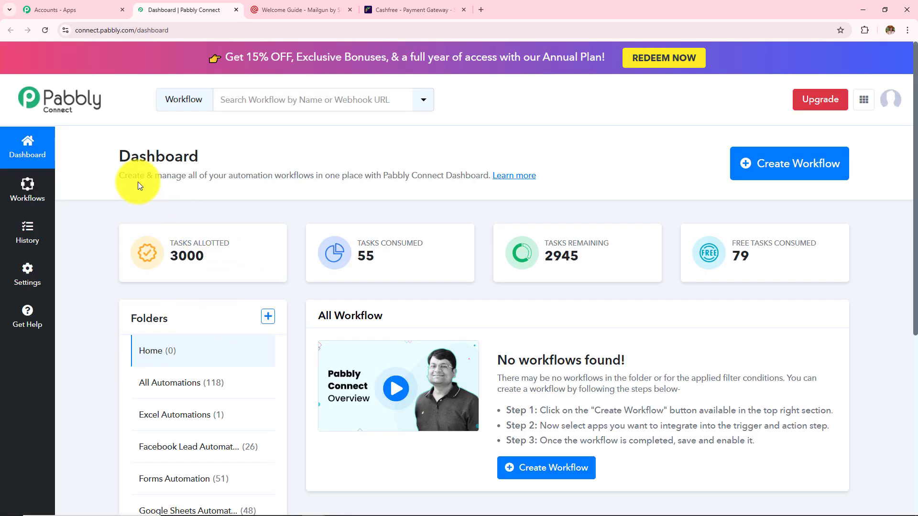
pyautogui.moveTo(117, 152); pyautogui.dragTo(243, 158)
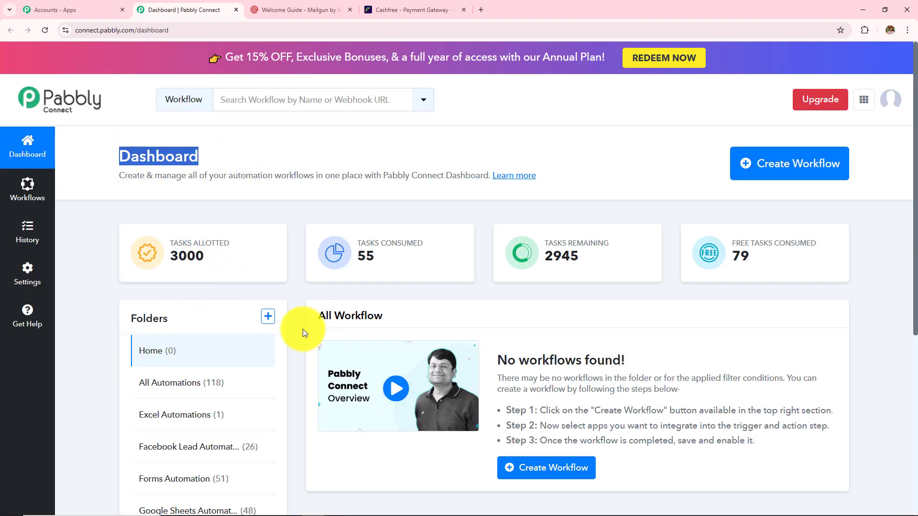
pyautogui.click(313, 319)
pyautogui.moveTo(313, 317); pyautogui.dragTo(411, 315)
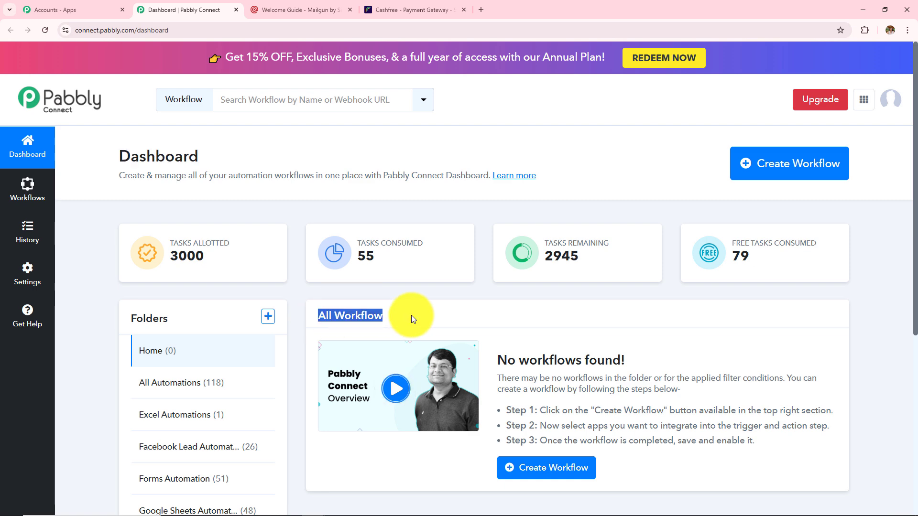
pyautogui.scroll(-3, 411, 315)
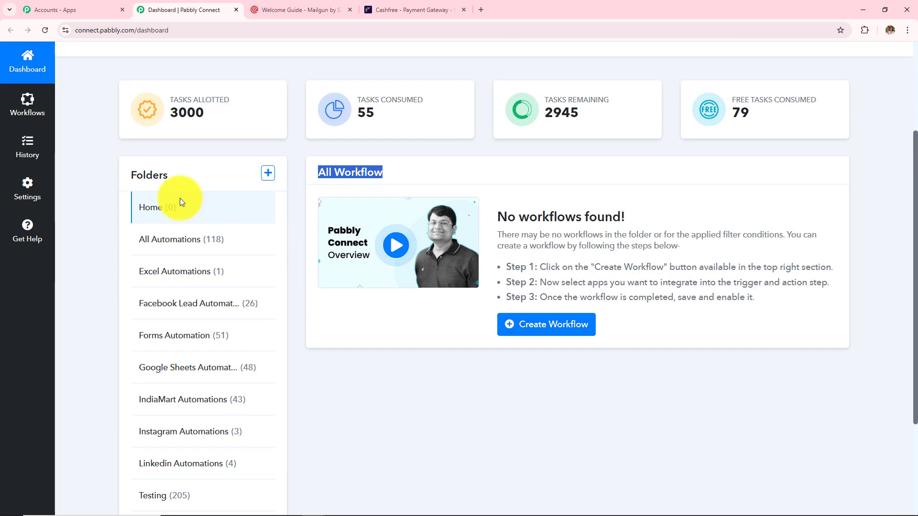
pyautogui.moveTo(134, 174); pyautogui.dragTo(221, 199)
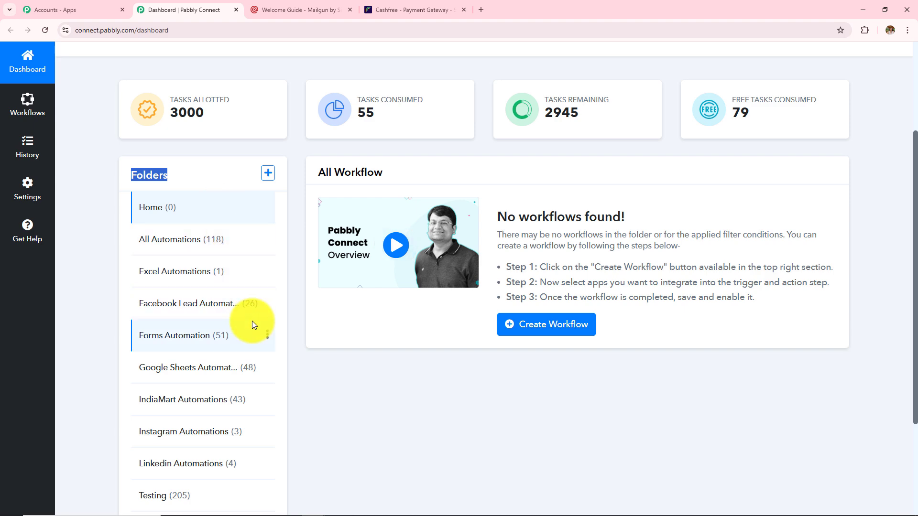
pyautogui.scroll(-3, 251, 320)
pyautogui.scroll(5, 252, 320)
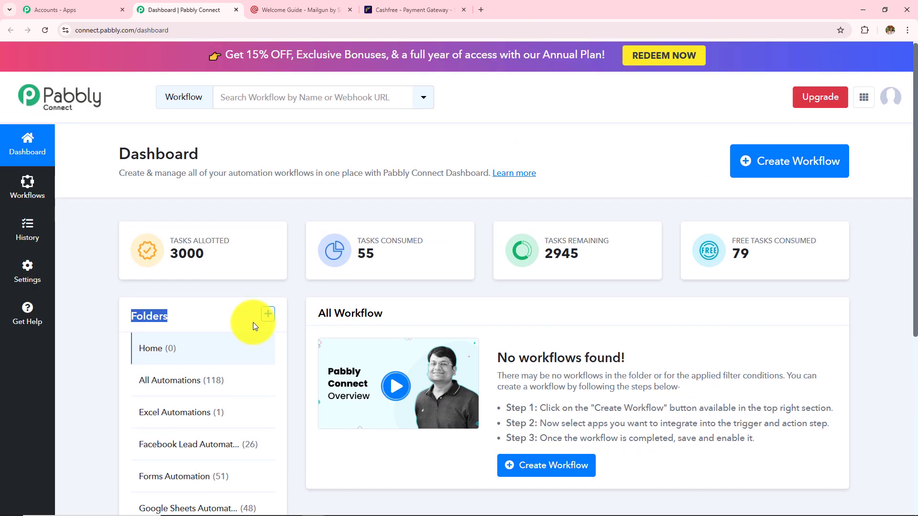
pyautogui.click(268, 314)
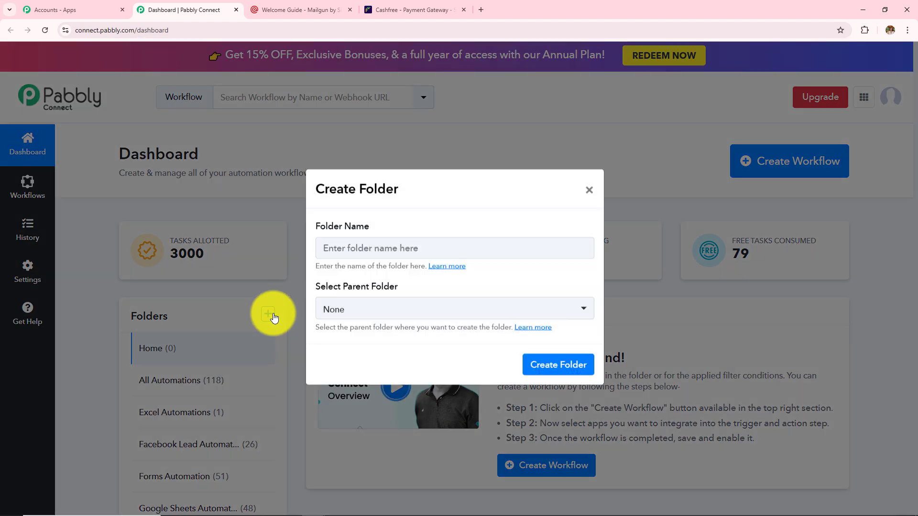
pyautogui.tripleClick(316, 226)
pyautogui.tripleClick(326, 288)
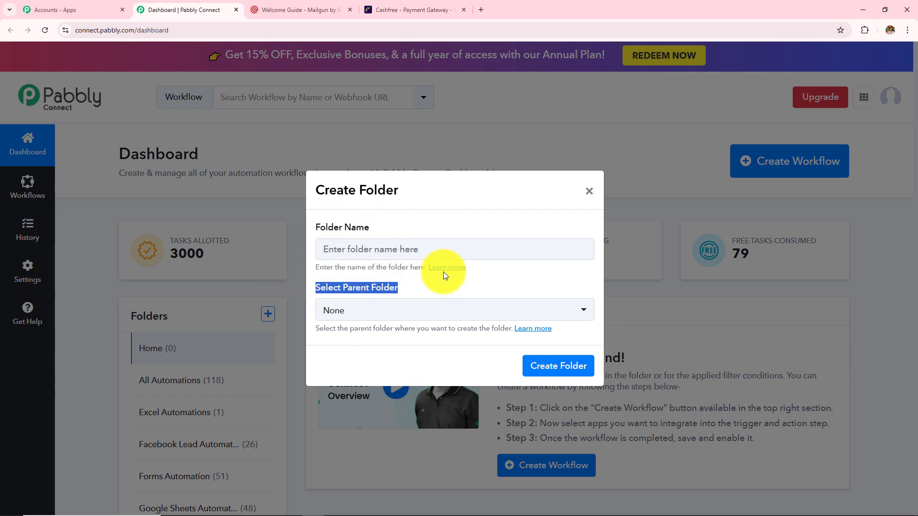
pyautogui.click(589, 191)
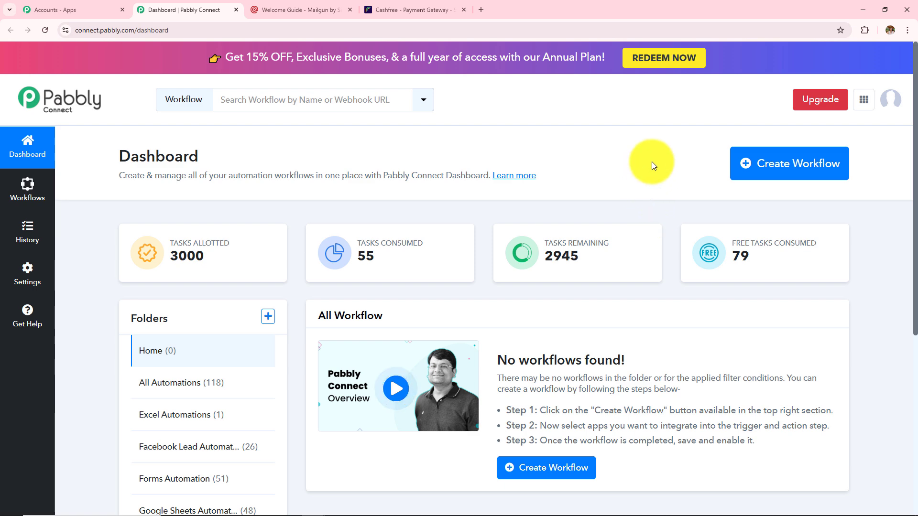
# - Start a new workflow named 'How to Create Mailgun Member on Cashfree Payment'
pyautogui.click(820, 163)
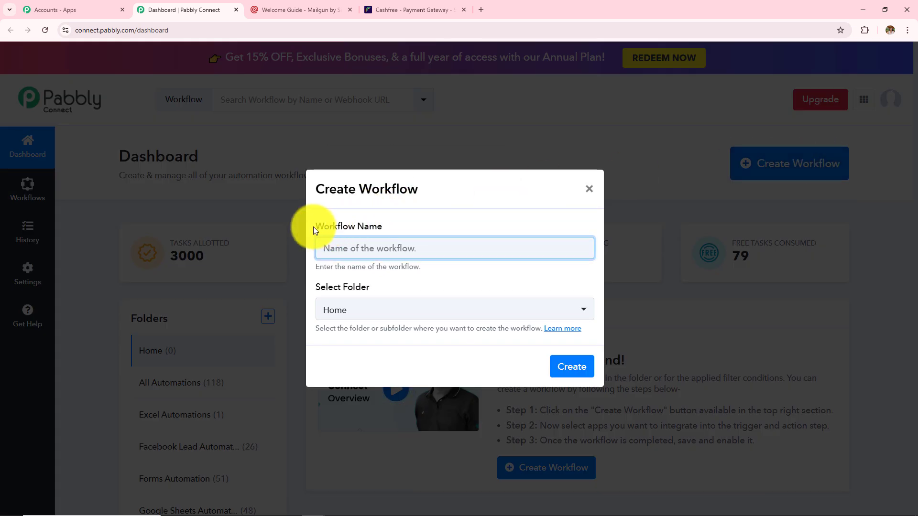
pyautogui.moveTo(313, 227); pyautogui.dragTo(478, 228)
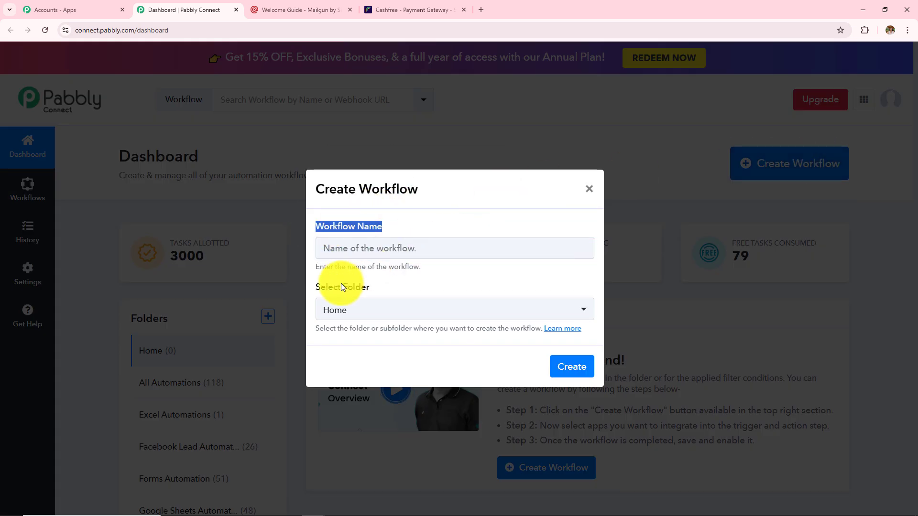
pyautogui.moveTo(315, 286); pyautogui.dragTo(483, 287)
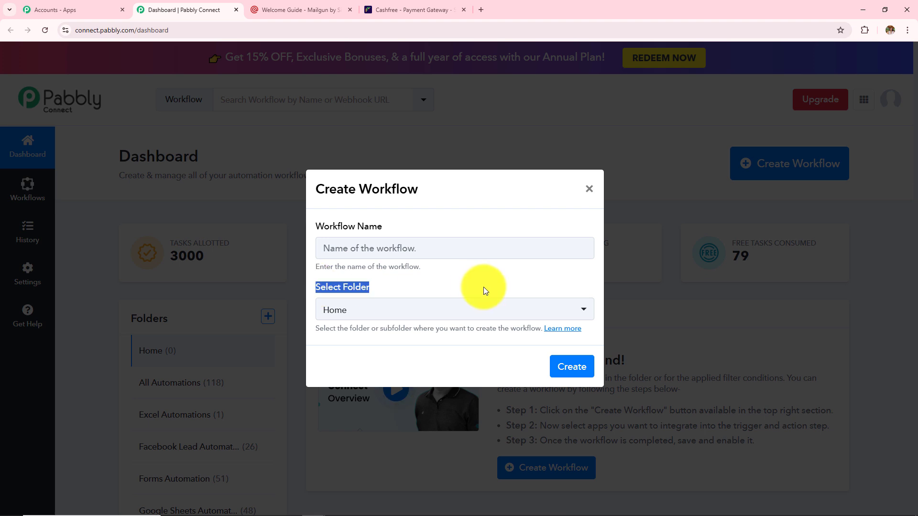
pyautogui.click(483, 253)
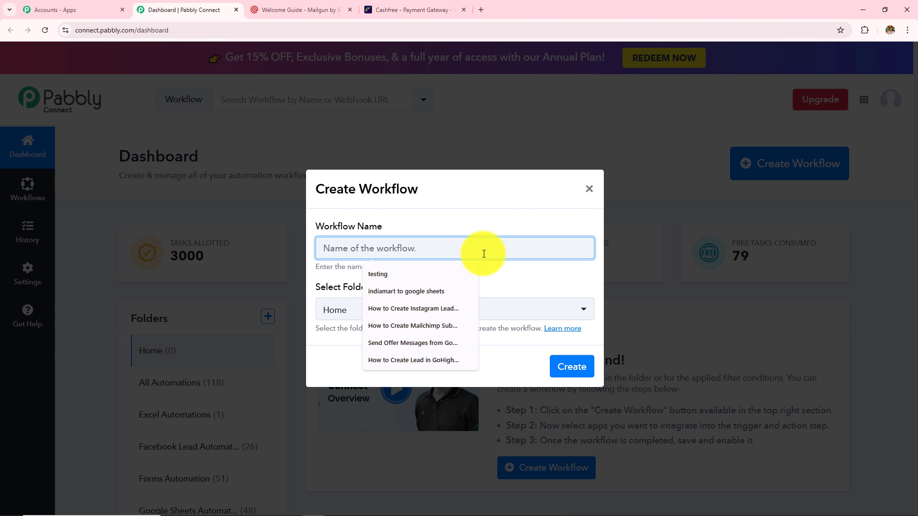
pyautogui.write('How to Create Mailgun Member on Cashfree Payment')
pyautogui.moveTo(537, 249); pyautogui.dragTo(321, 248)
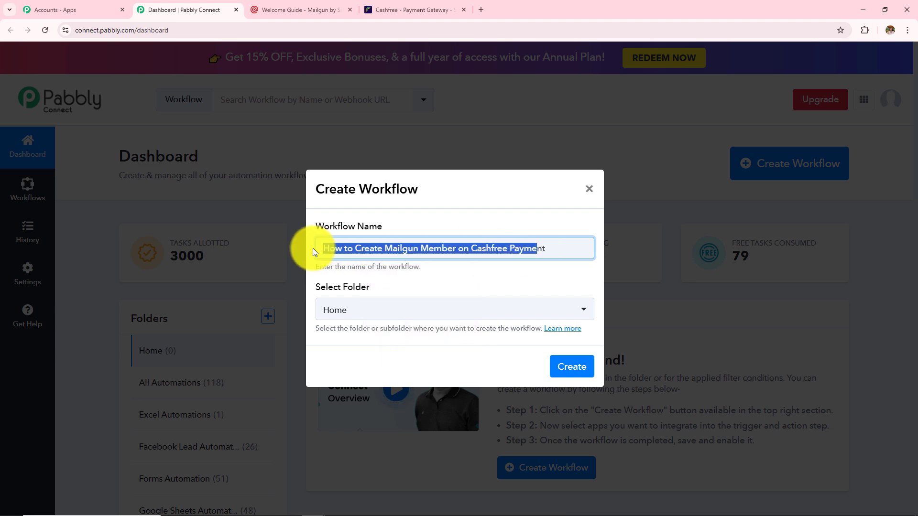
pyautogui.click(418, 322)
# - Put the workflow in the All Automations folder and create it
pyautogui.click(417, 319)
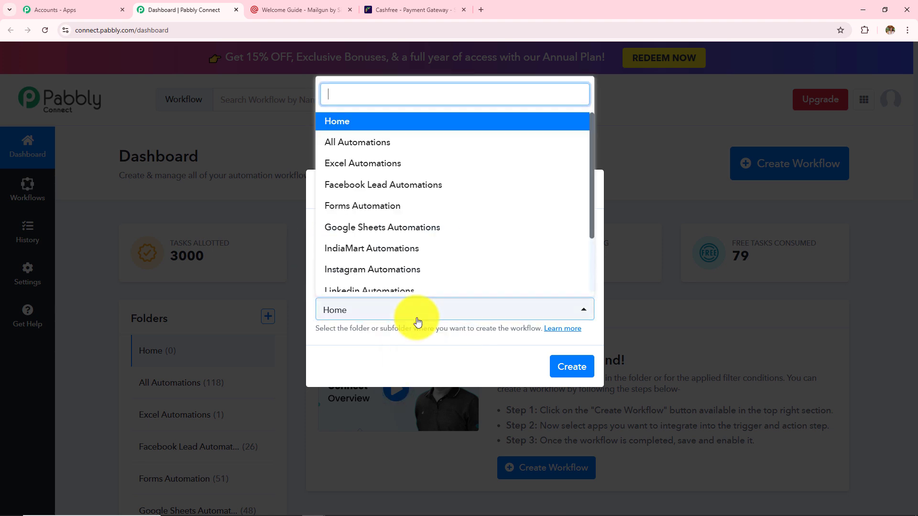
pyautogui.scroll(-3, 410, 230)
pyautogui.scroll(3, 424, 265)
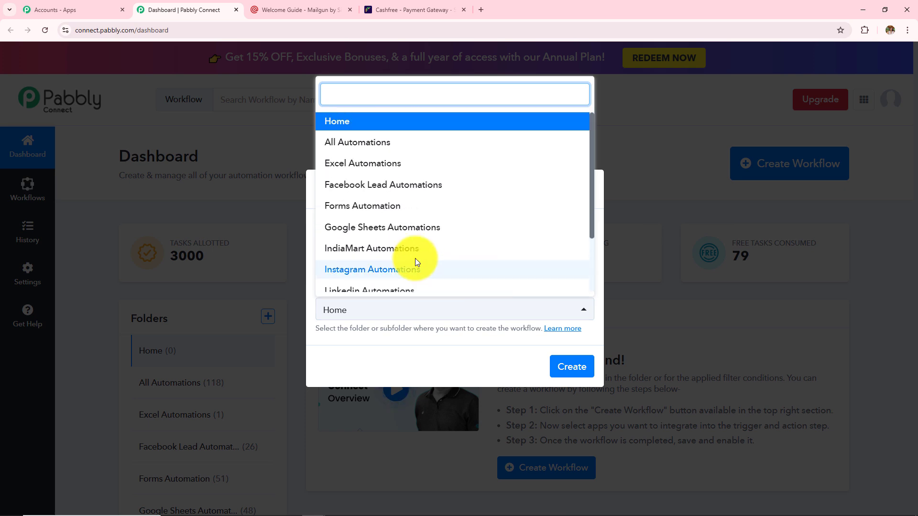
pyautogui.click(382, 148)
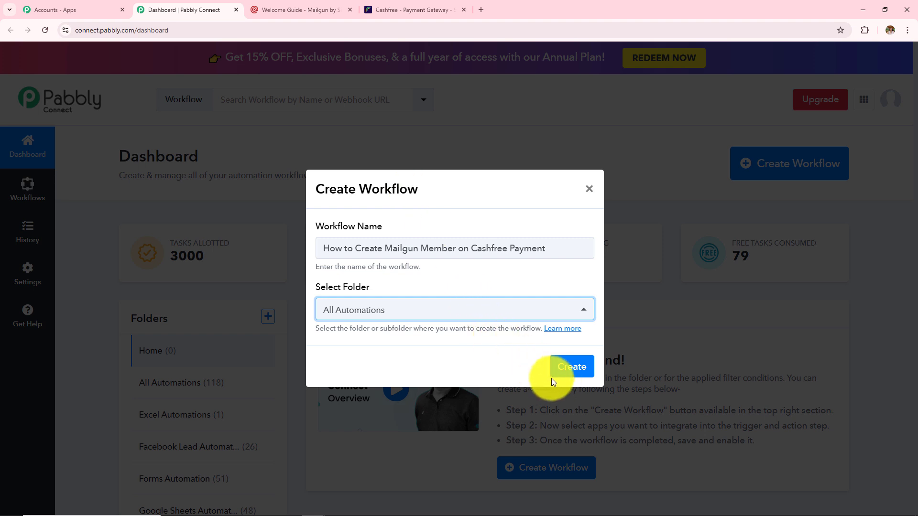
pyautogui.click(567, 373)
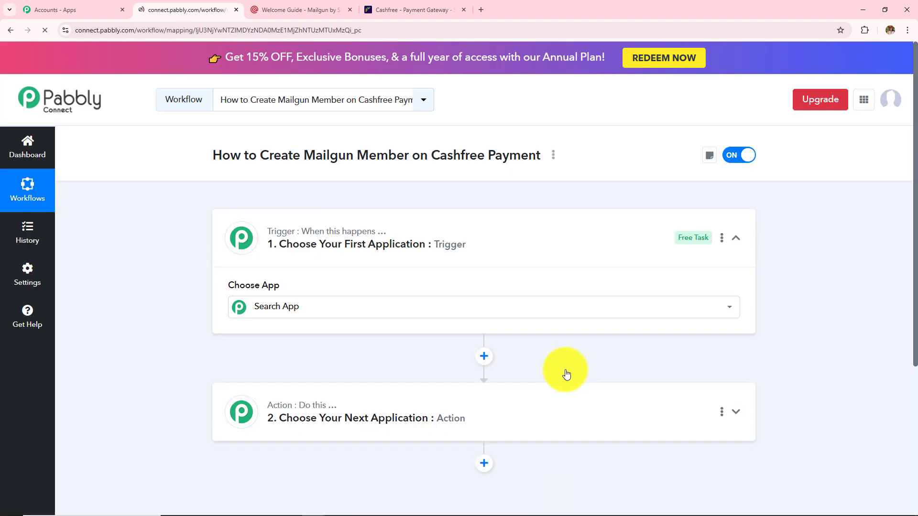
# - Collapse and re-expand the Trigger step to reveal the Choose App search and app grid
pyautogui.click(538, 251)
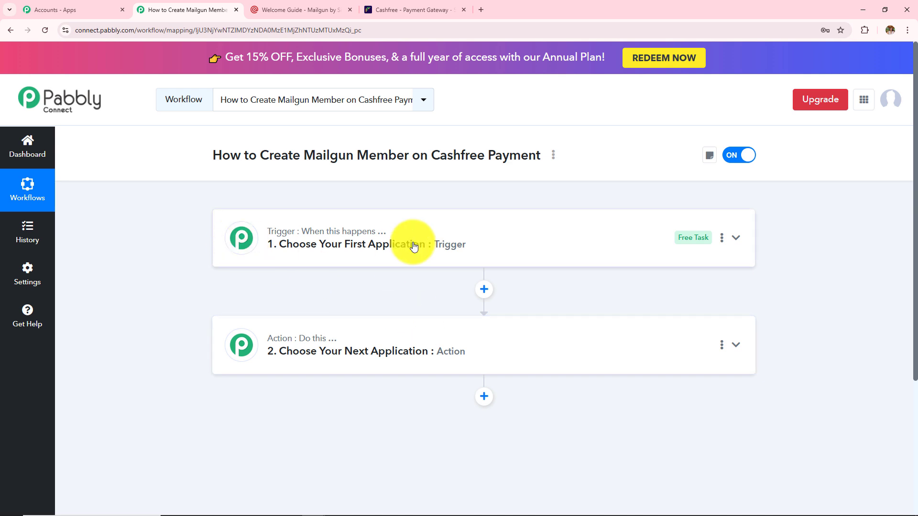
pyautogui.moveTo(292, 342)
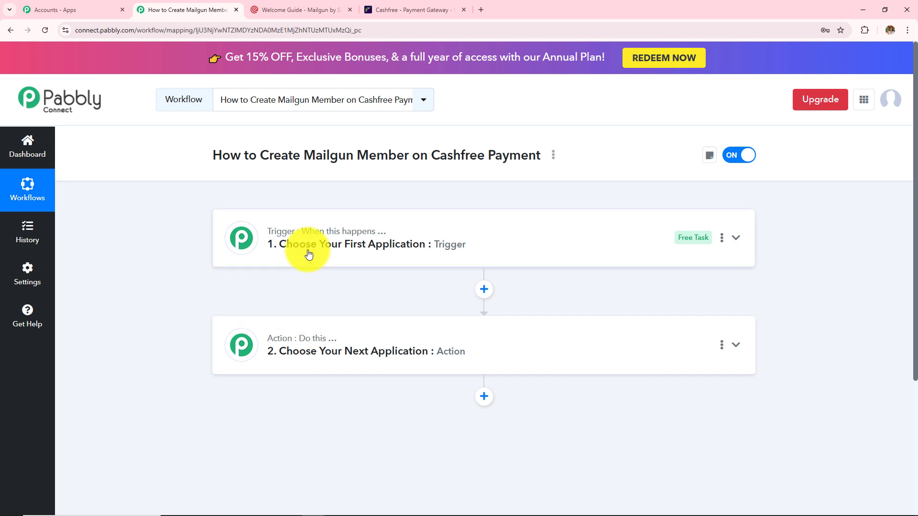
pyautogui.moveTo(308, 240)
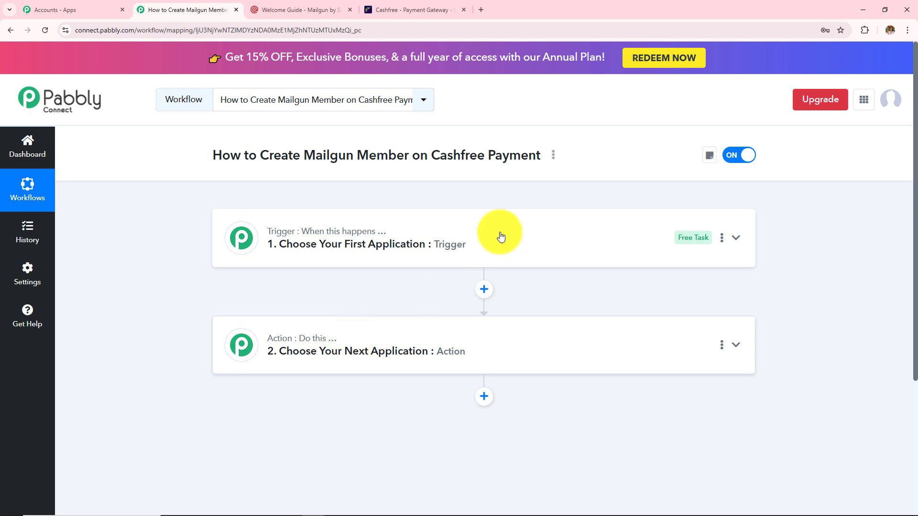
pyautogui.moveTo(430, 155); pyautogui.dragTo(541, 154)
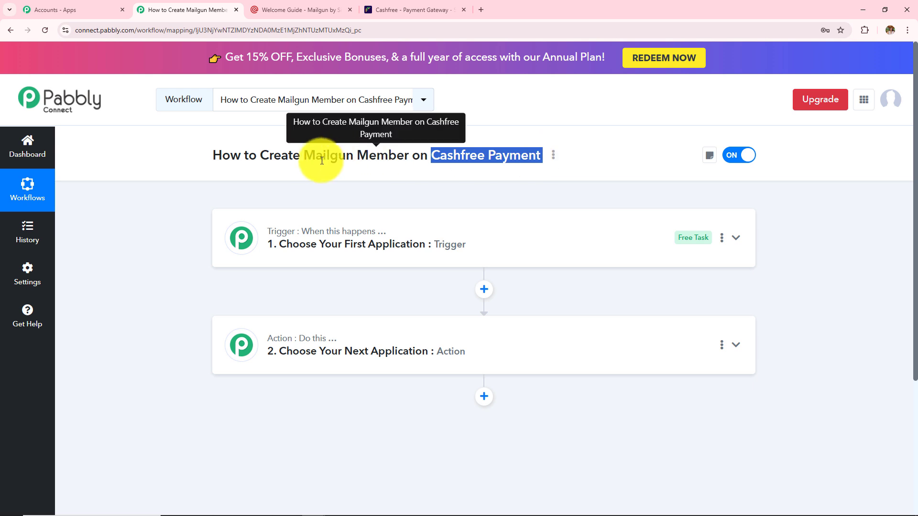
pyautogui.moveTo(304, 157); pyautogui.dragTo(542, 158)
pyautogui.click(412, 165)
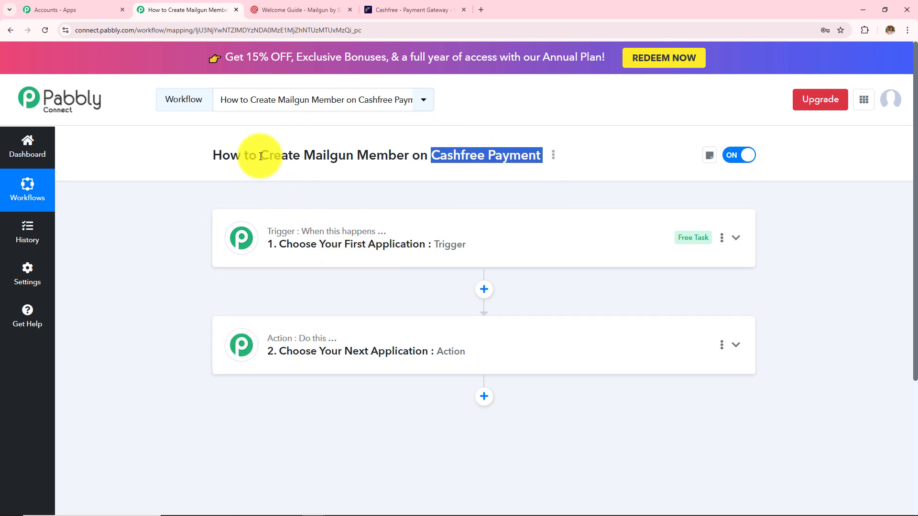
pyautogui.click(428, 259)
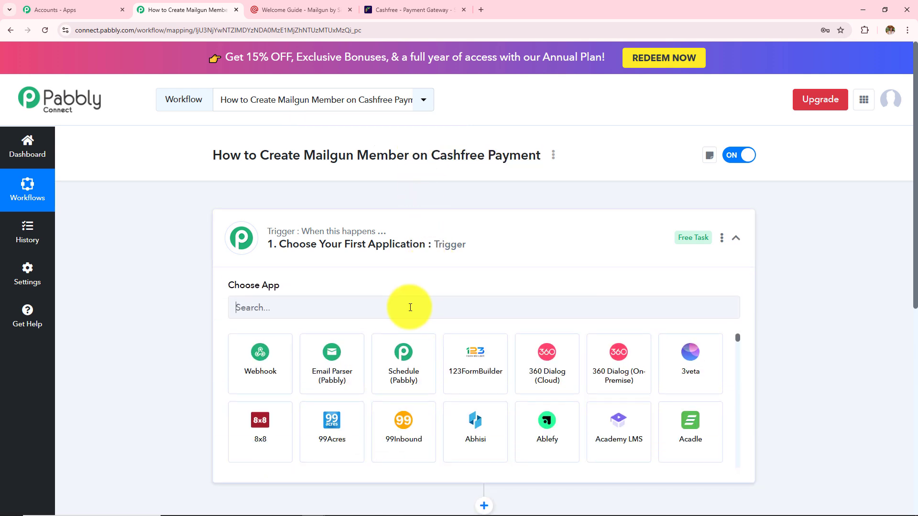
# - Set the trigger app to Cashfree with the Payment via Form event
pyautogui.click(411, 307)
pyautogui.write('Cashfre')
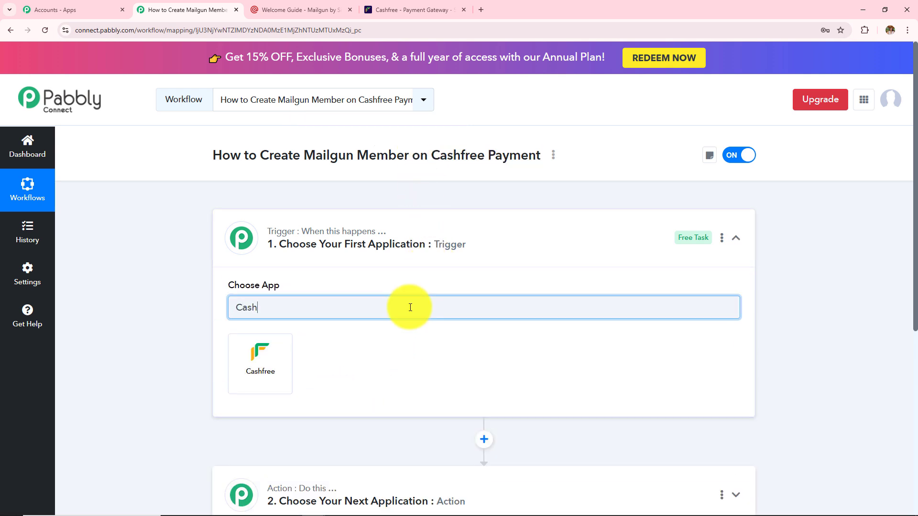
pyautogui.click(285, 378)
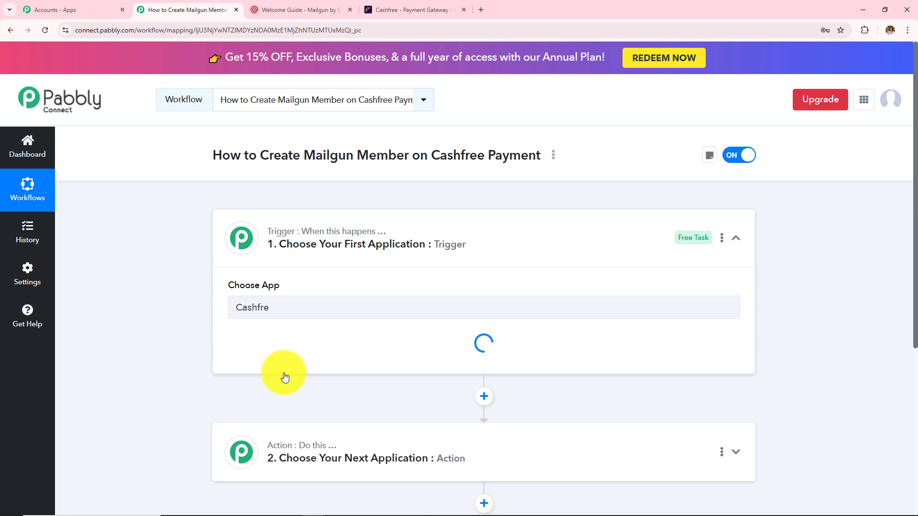
pyautogui.click(290, 358)
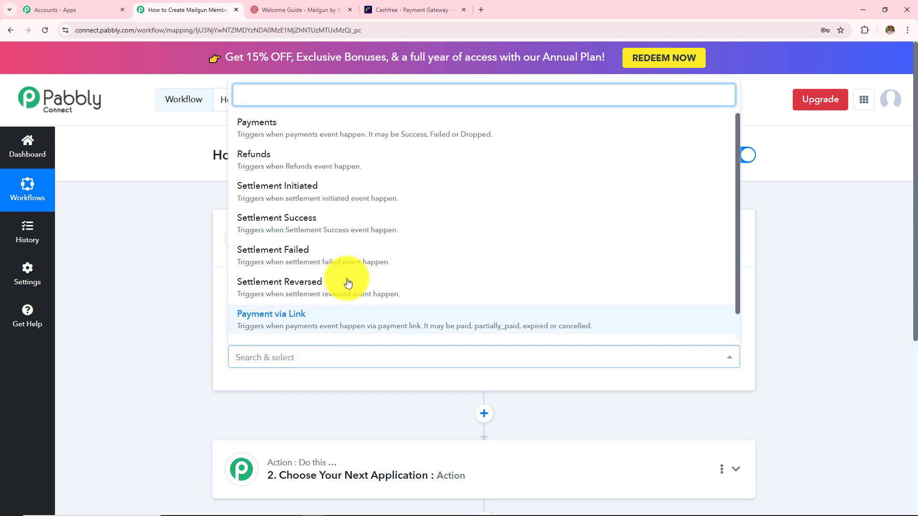
pyautogui.scroll(-1, 348, 282)
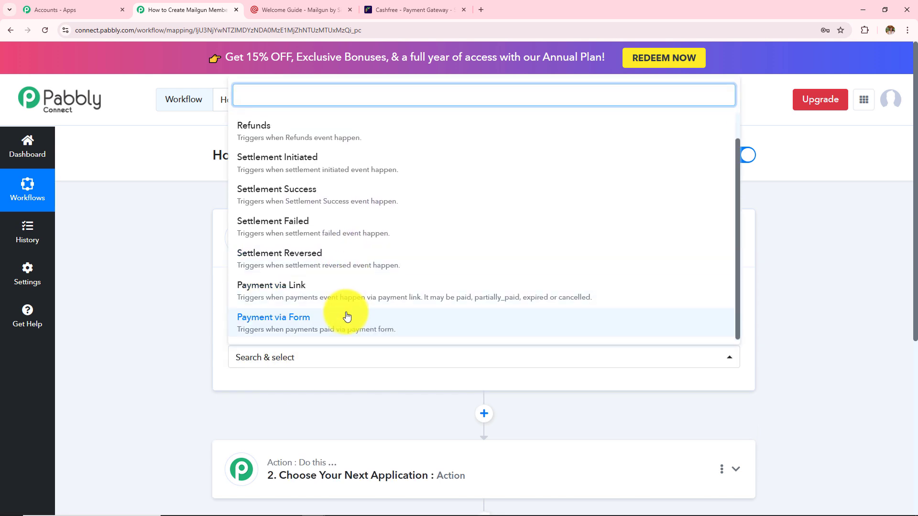
pyautogui.click(299, 327)
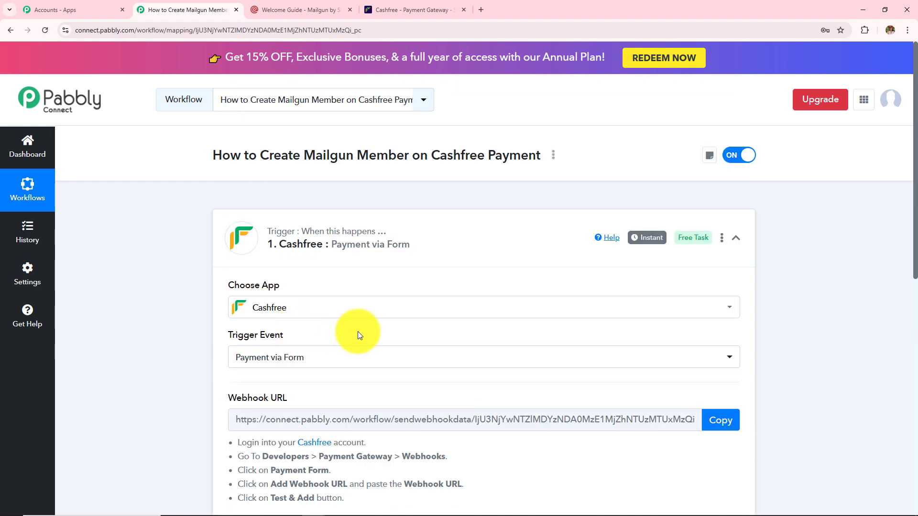
# - Review the webhook URL setup instructions, then go to the Cashfree payment gateway dashboard
pyautogui.scroll(-2, 359, 331)
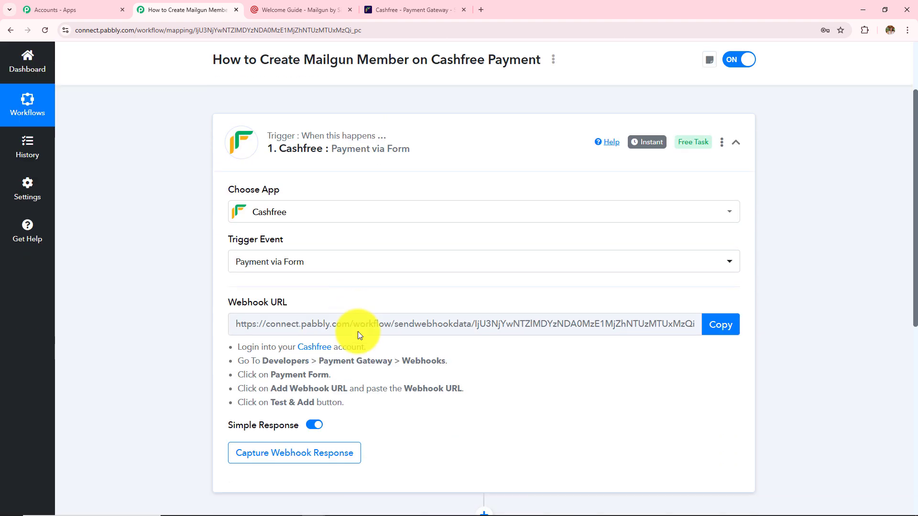
pyautogui.scroll(-3, 358, 332)
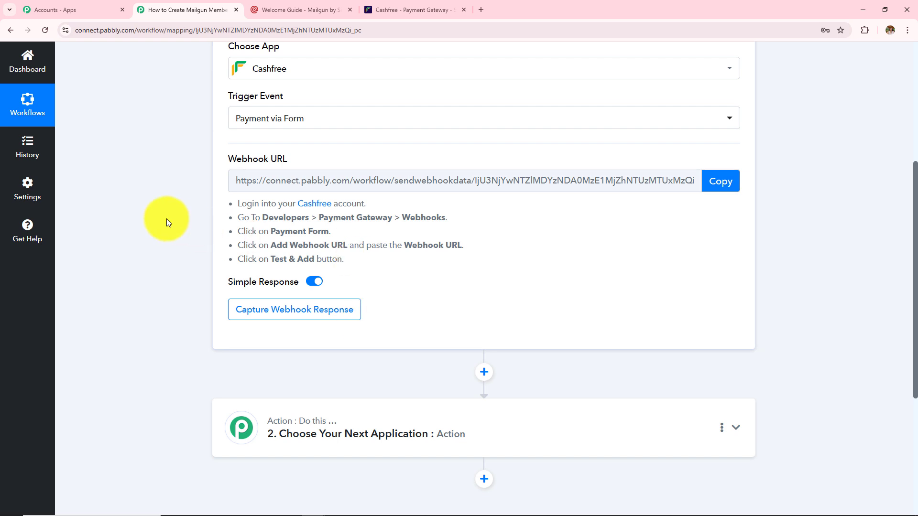
pyautogui.scroll(2, 509, 319)
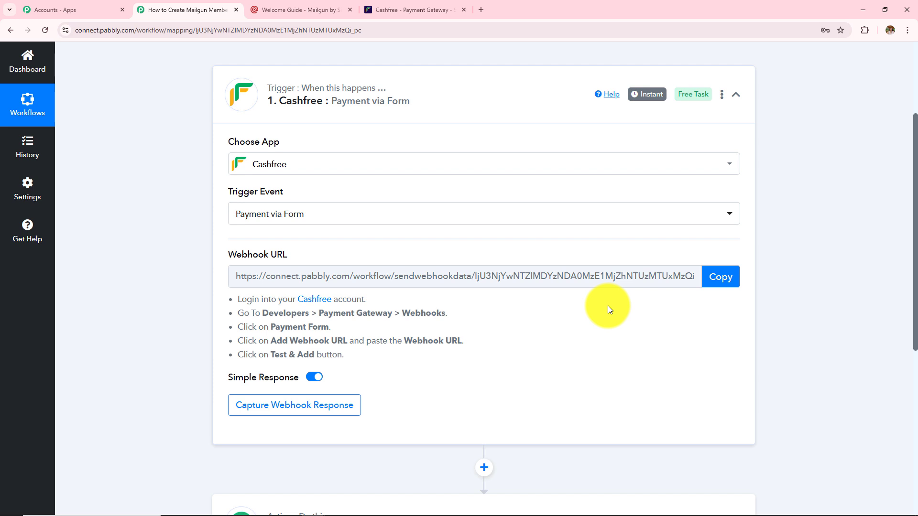
pyautogui.moveTo(230, 301); pyautogui.dragTo(352, 372)
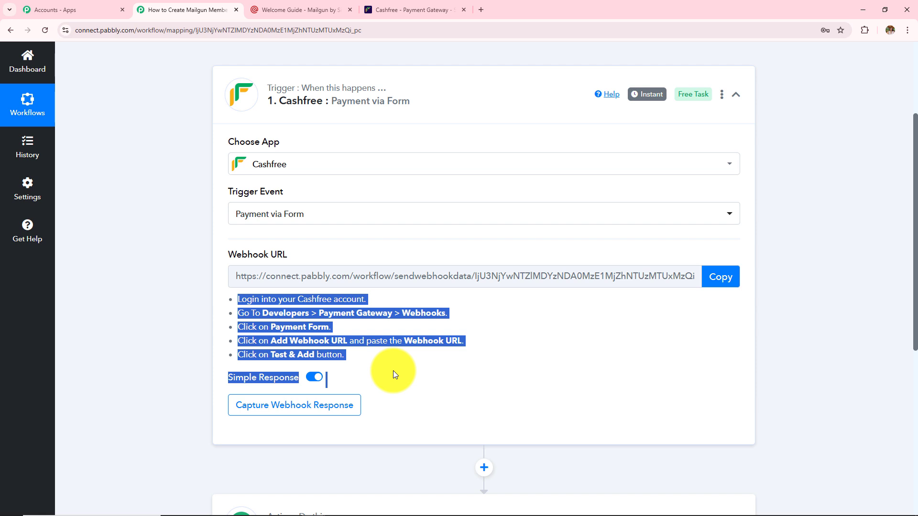
pyautogui.click(412, 10)
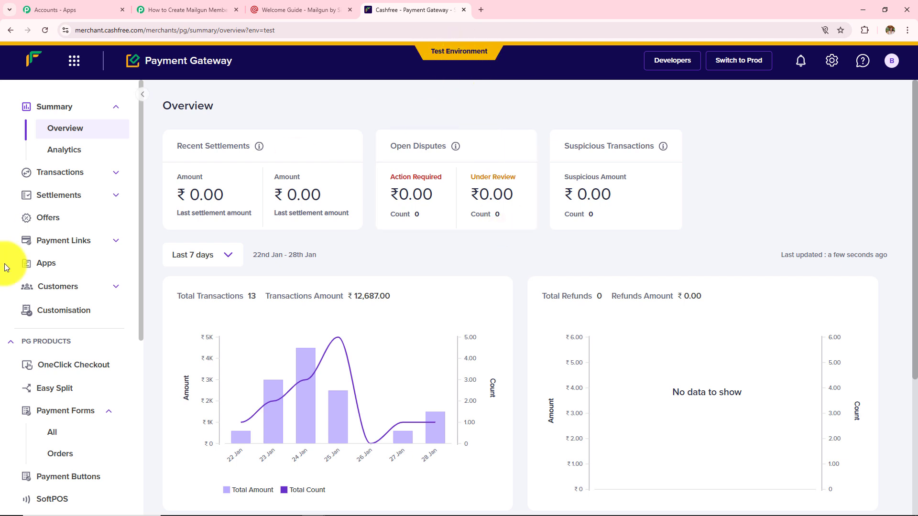
# - Open Cashfree's Developers > Webhooks page on the Payment Form sub-tab
pyautogui.scroll(-6, 53, 416)
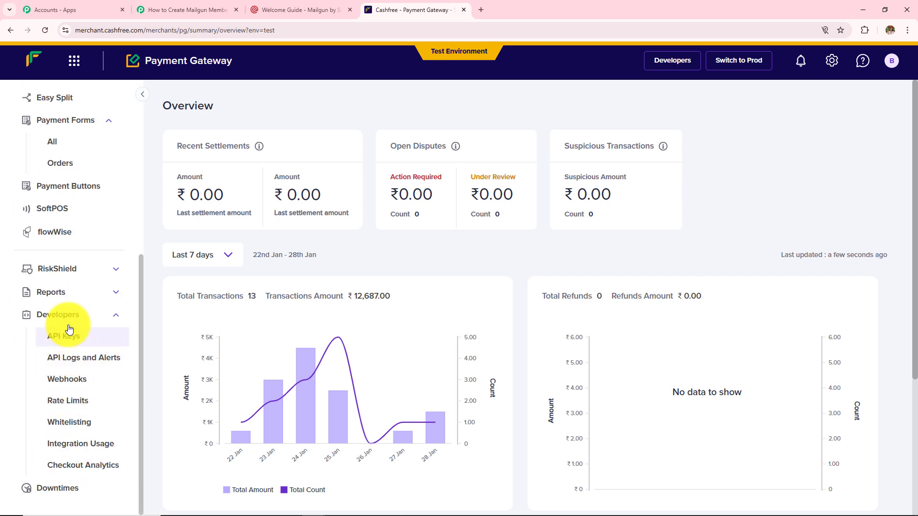
pyautogui.click(46, 316)
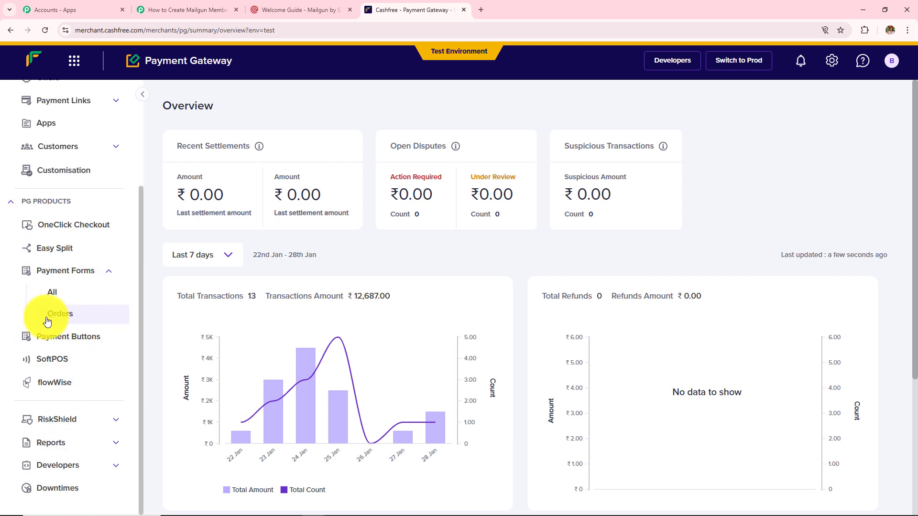
pyautogui.click(65, 464)
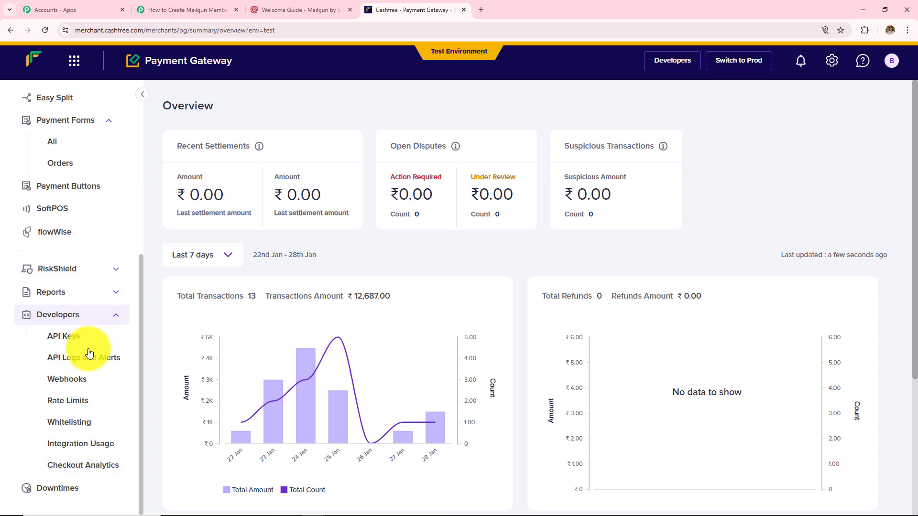
pyautogui.click(80, 381)
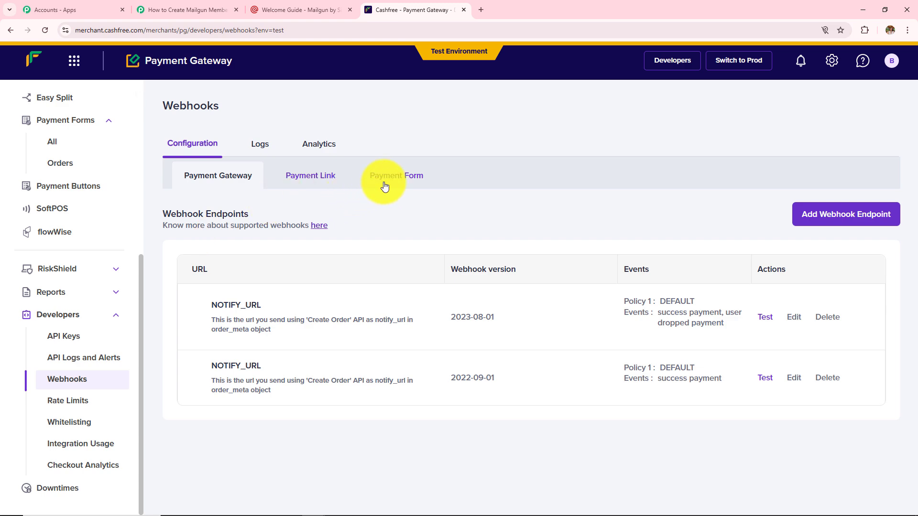
pyautogui.click(384, 186)
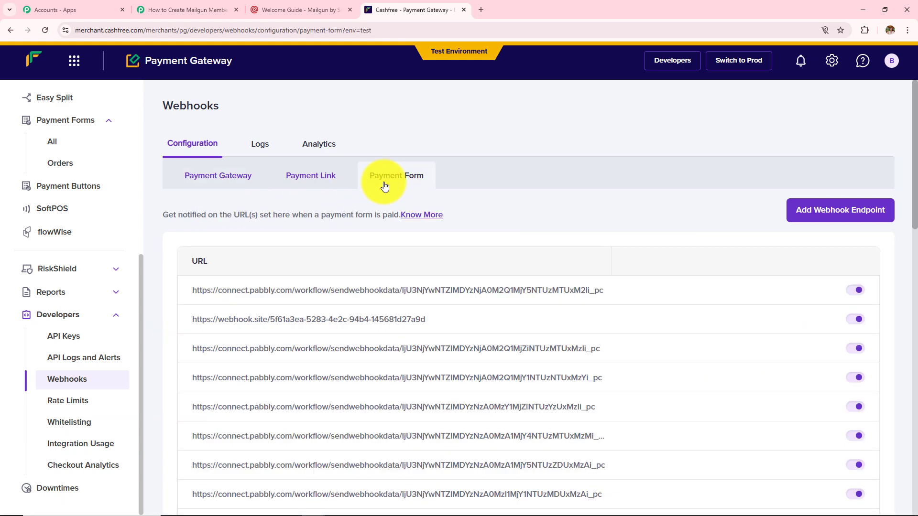
# - Add the copied Pabbly webhook URL as a new Cashfree Payment Form endpoint via Test & Add
pyautogui.click(833, 218)
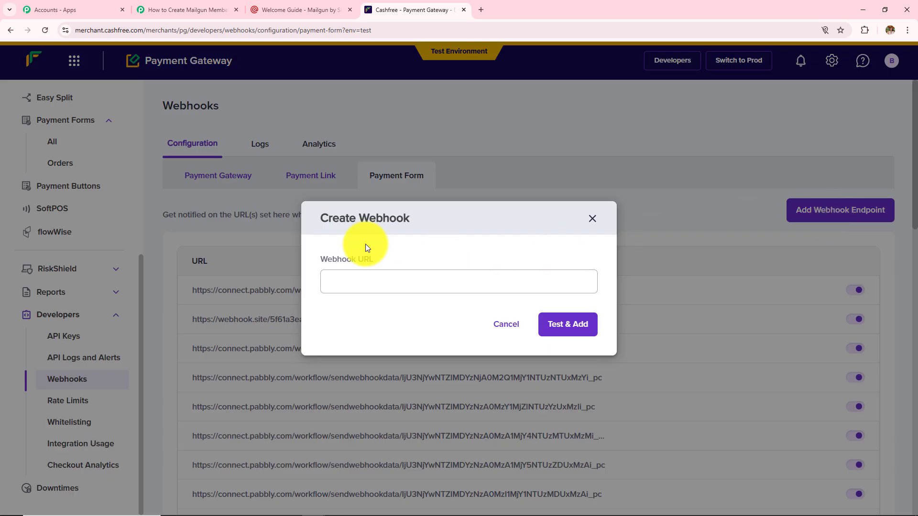
pyautogui.moveTo(325, 258); pyautogui.dragTo(382, 258)
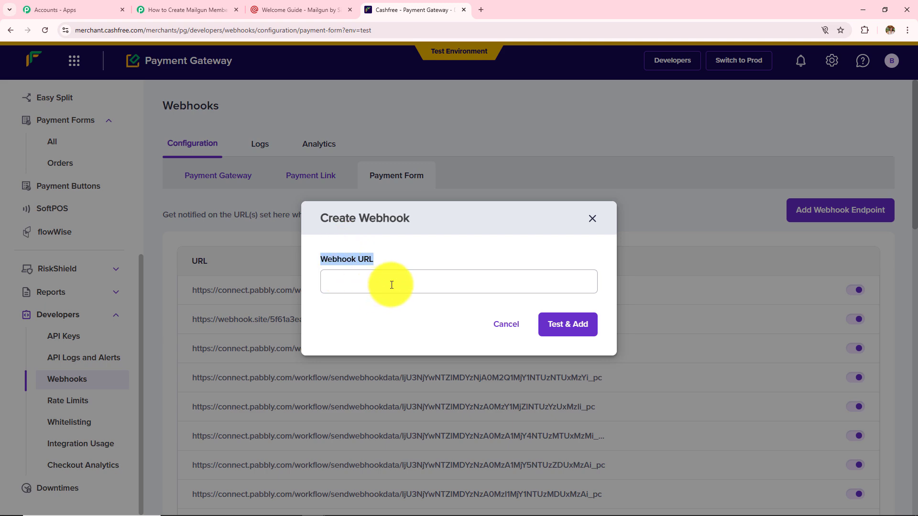
pyautogui.click(187, 10)
pyautogui.click(712, 277)
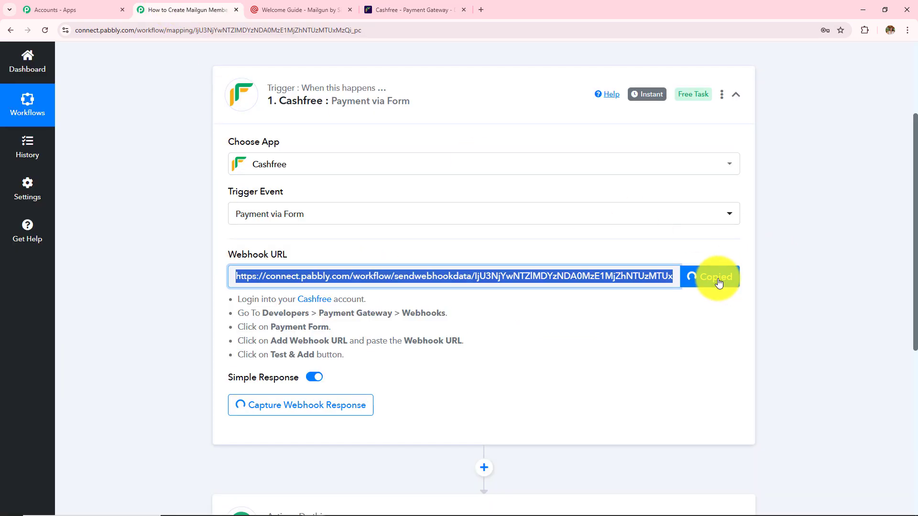
pyautogui.click(414, 10)
pyautogui.click(384, 286)
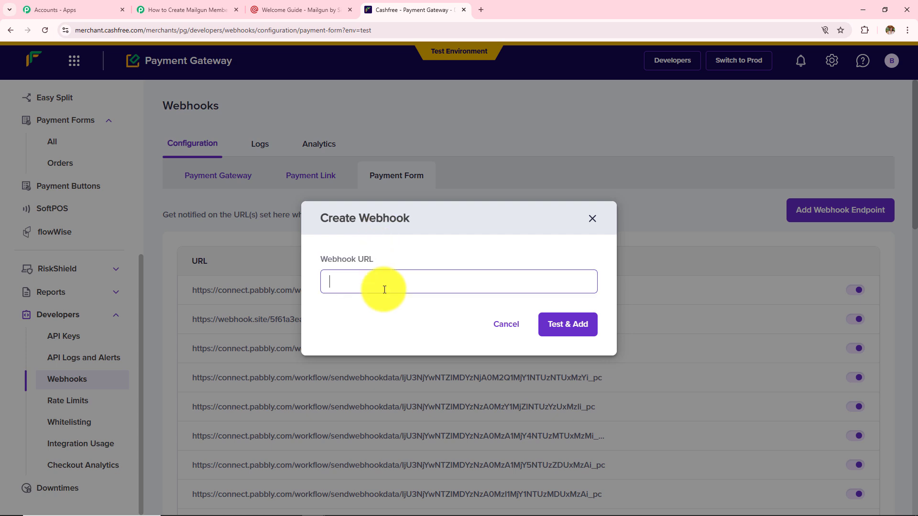
pyautogui.hotkey('ctrl', 'v')
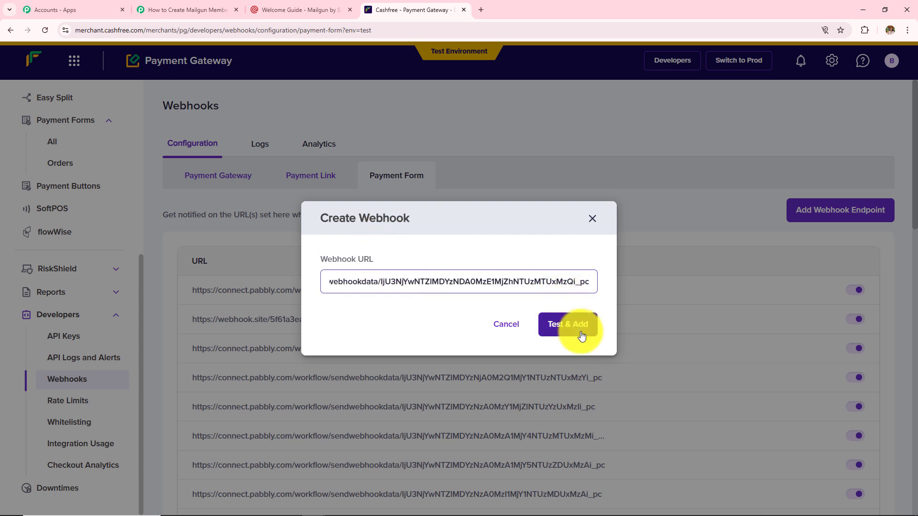
pyautogui.click(582, 336)
pyautogui.click(592, 399)
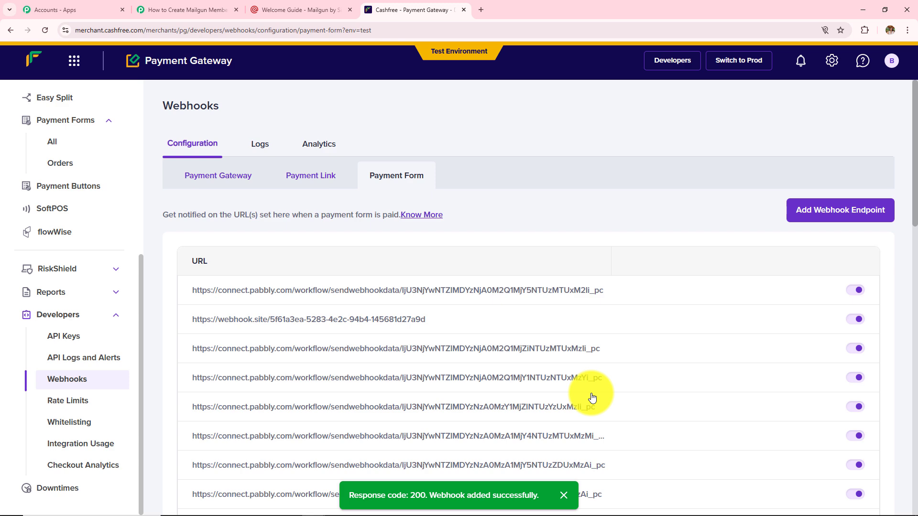
pyautogui.click(187, 10)
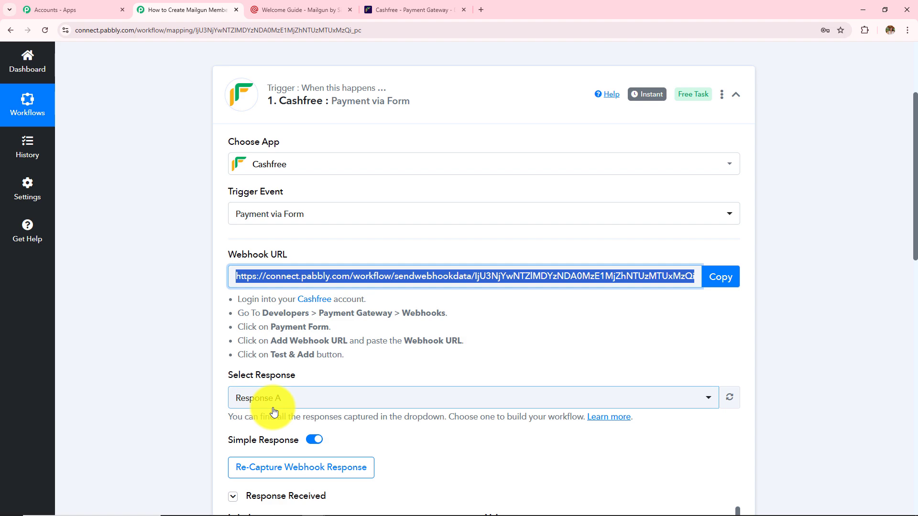
# - Scroll through captured Response A's order, customer and amount fields, such as Webinar Tickets 398
pyautogui.scroll(-4, 272, 410)
pyautogui.scroll(-7, 593, 318)
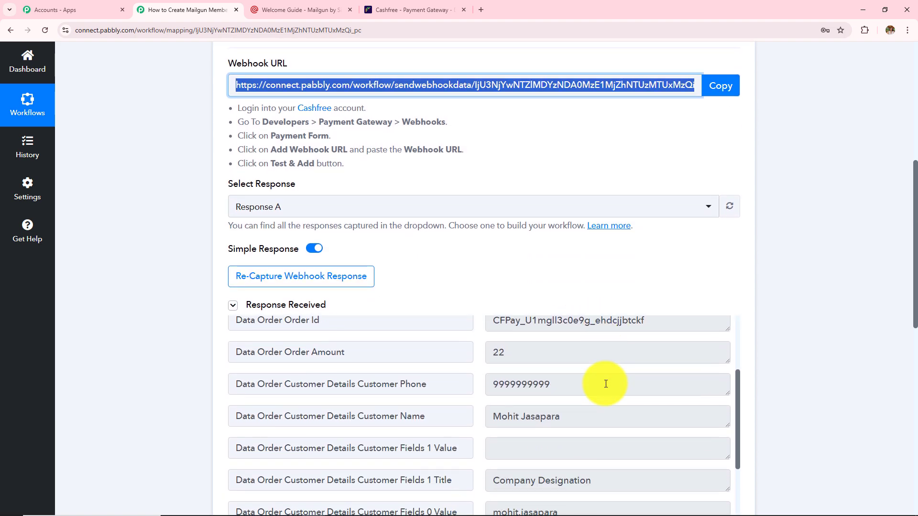
pyautogui.scroll(-3, 805, 262)
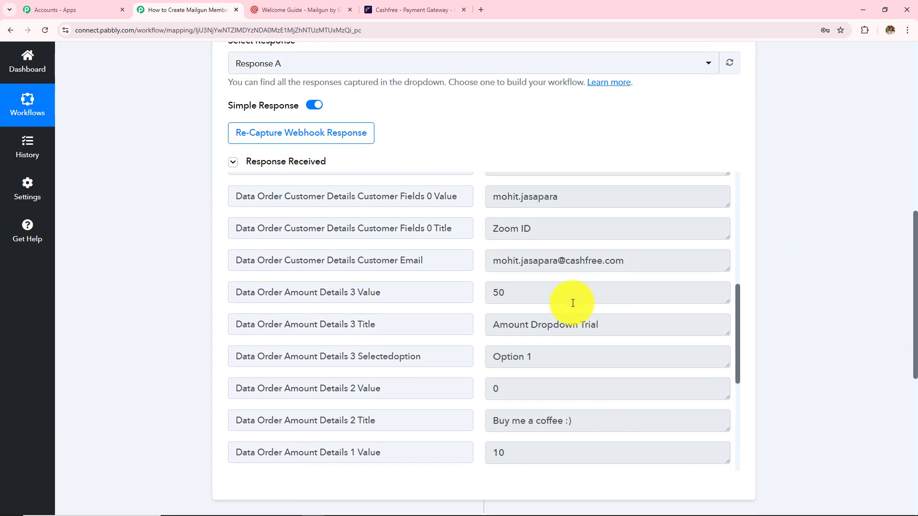
pyautogui.scroll(6, 563, 308)
pyautogui.scroll(-2, 561, 307)
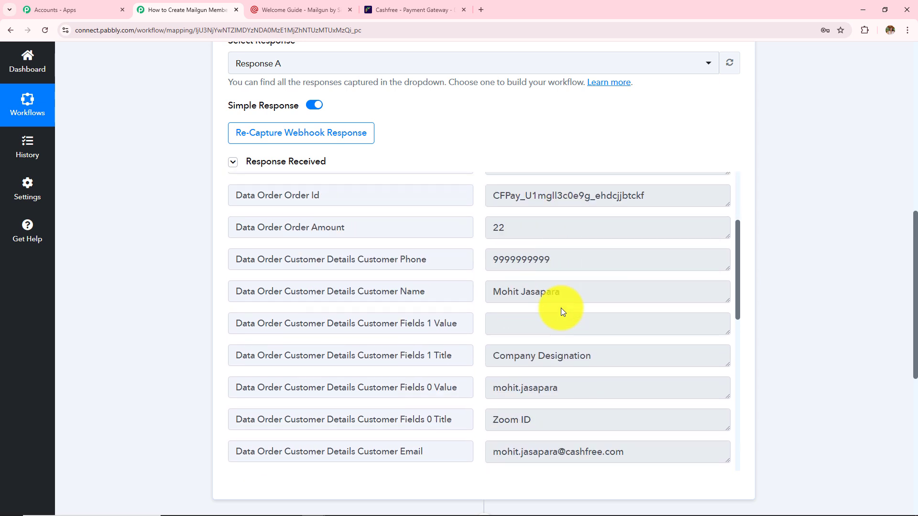
pyautogui.scroll(-1, 561, 308)
pyautogui.scroll(-6, 560, 308)
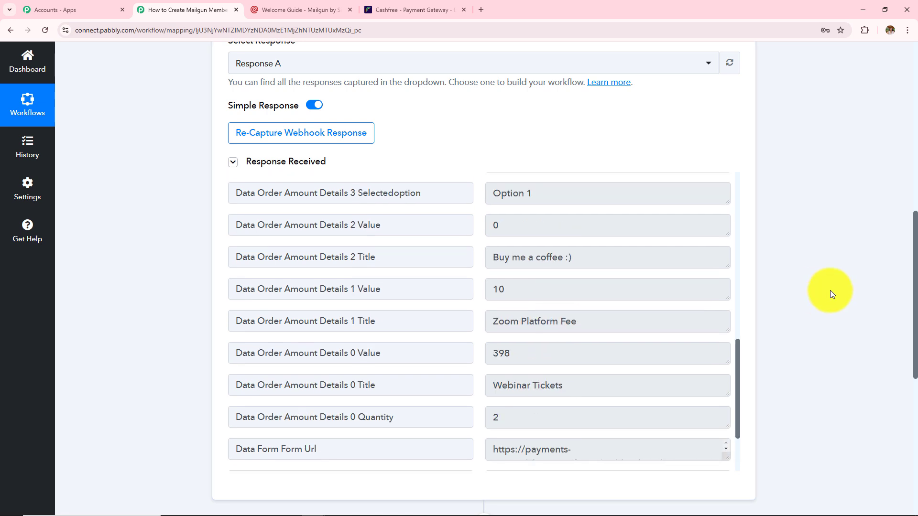
pyautogui.scroll(4, 830, 291)
pyautogui.click(261, 133)
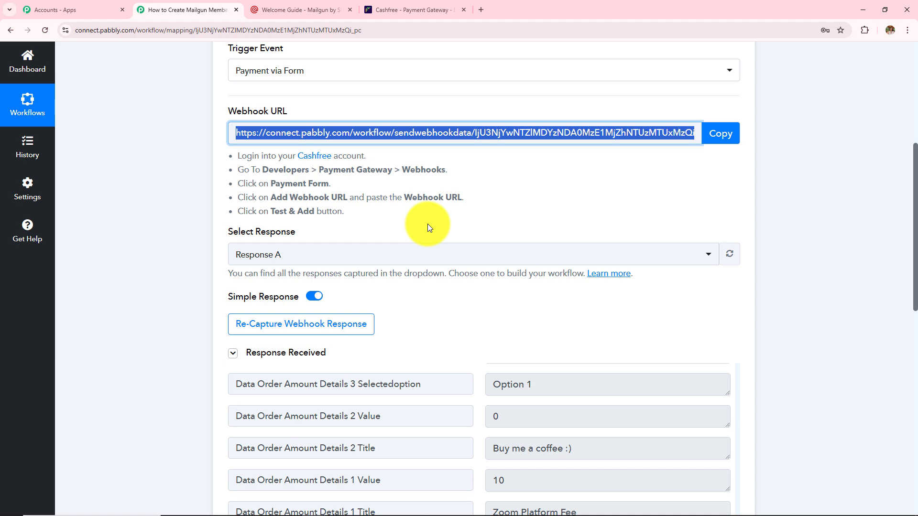
# - Re-capture the webhook response, confirm with Yes, and return to the top of the workflow
pyautogui.click(297, 326)
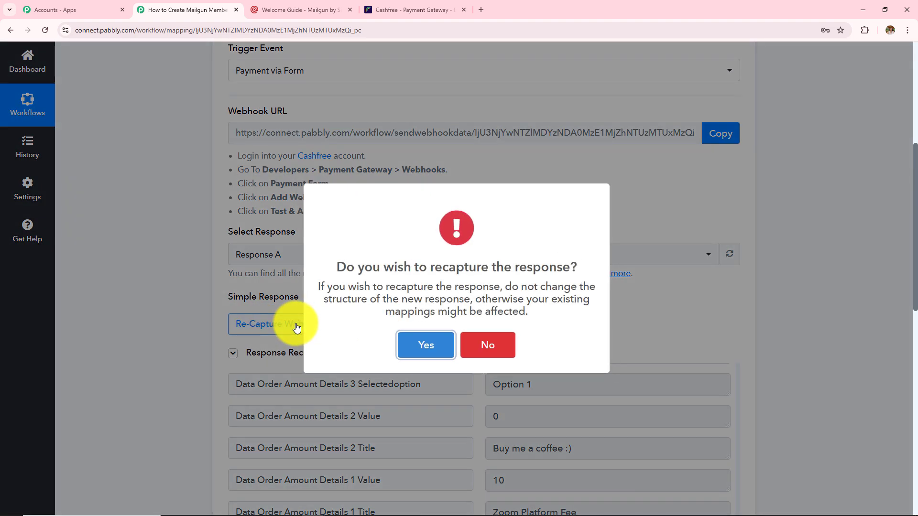
pyautogui.click(444, 350)
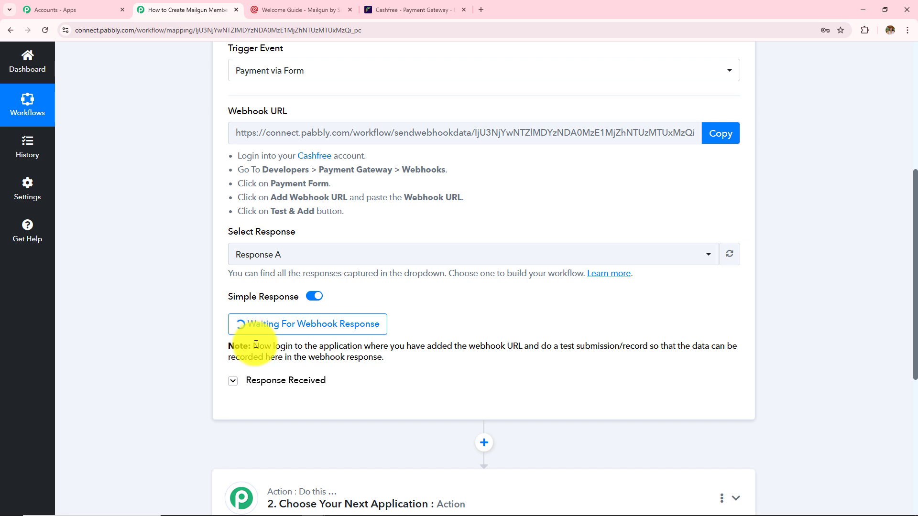
pyautogui.moveTo(253, 346); pyautogui.dragTo(408, 360)
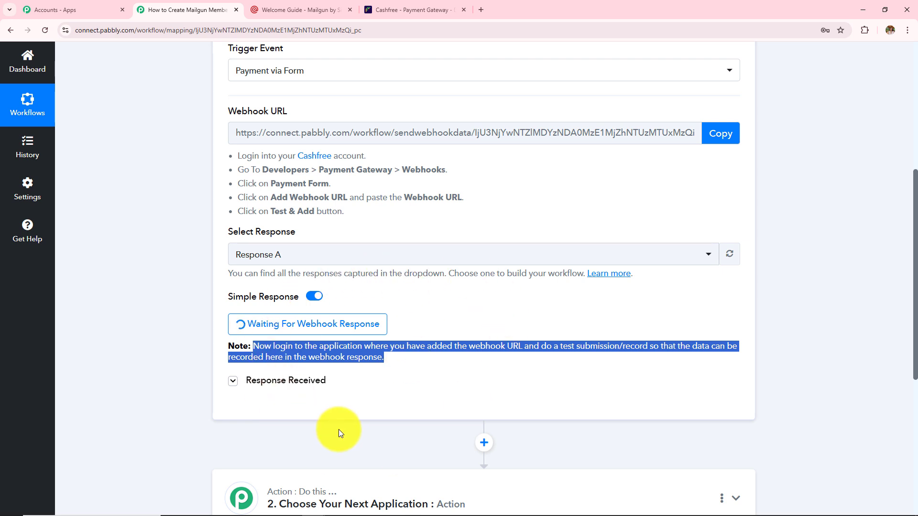
pyautogui.scroll(3, 338, 430)
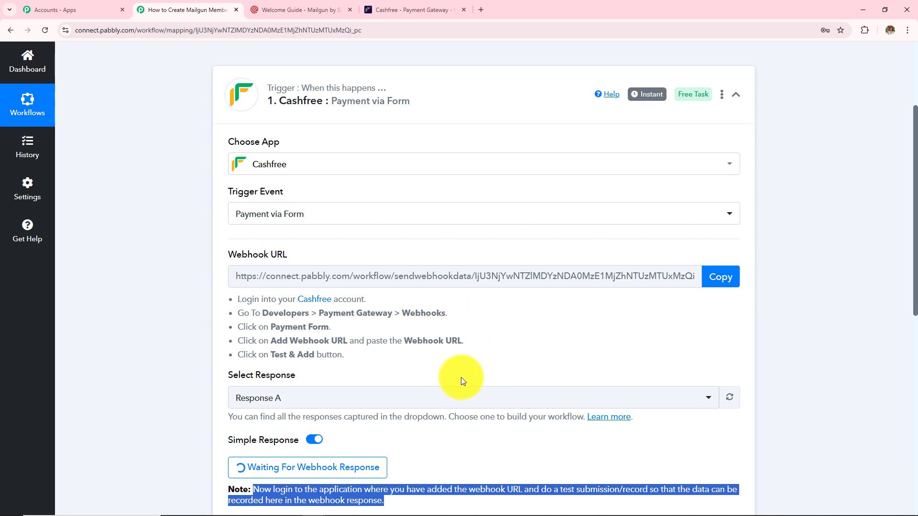
pyautogui.scroll(-2, 462, 380)
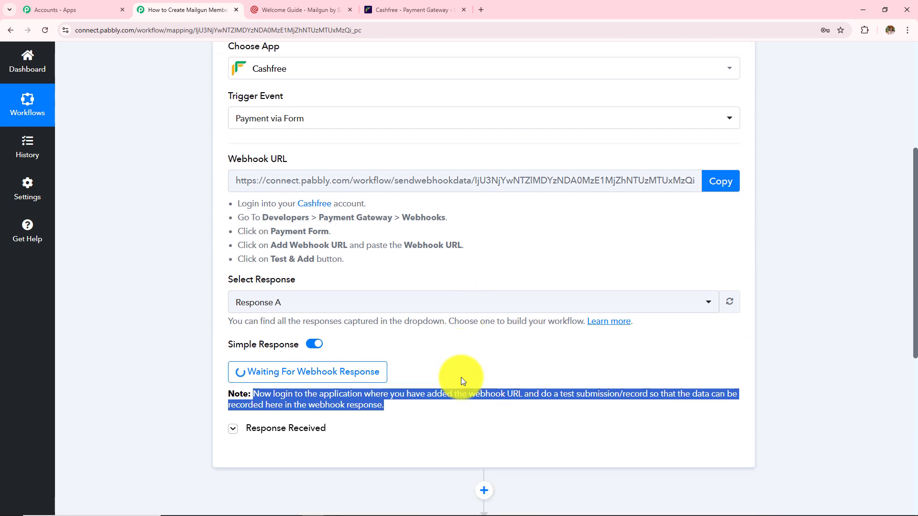
pyautogui.scroll(2, 352, 339)
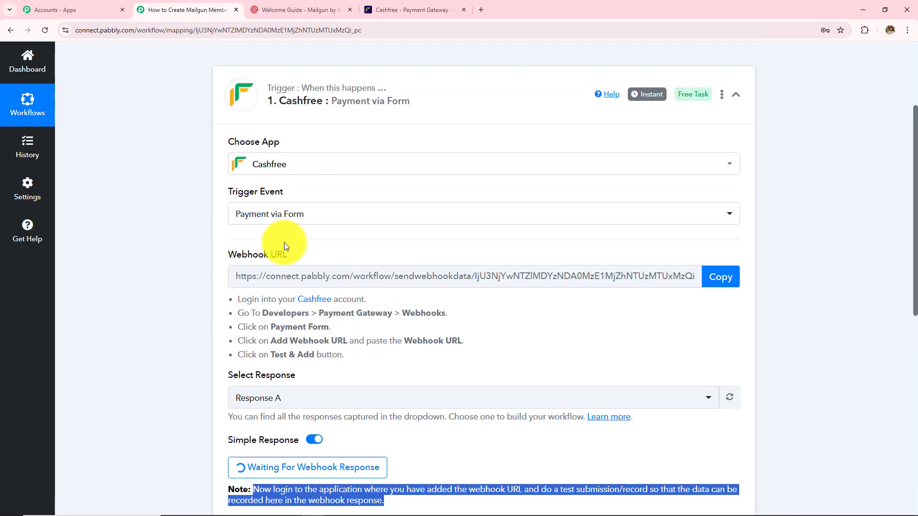
pyautogui.scroll(3, 335, 342)
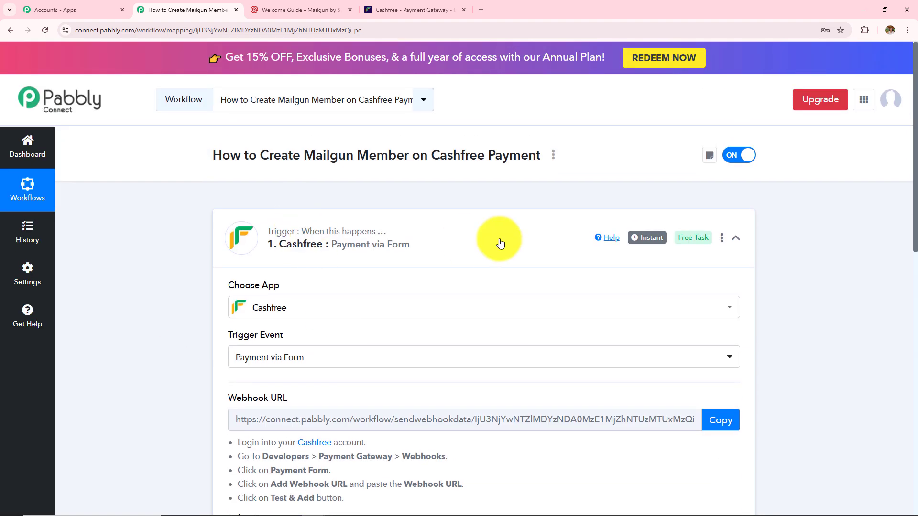
# - Open the newest Cashfree payment form and launch its live ₹1499 webinar registration page in a new tab
pyautogui.click(420, 9)
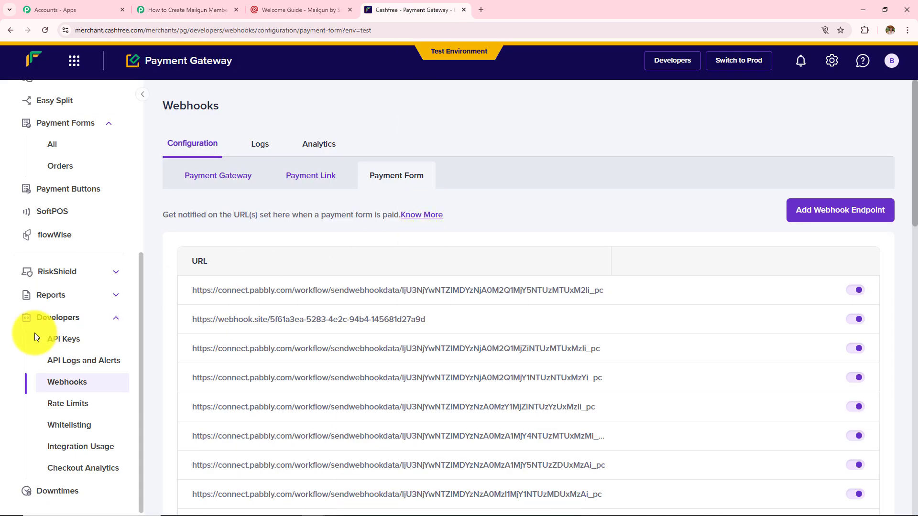
pyautogui.scroll(5, 35, 333)
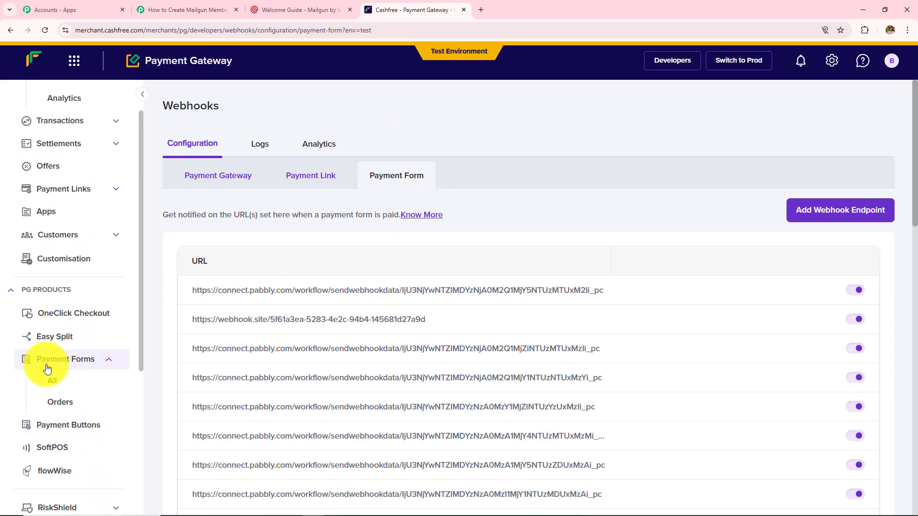
pyautogui.click(53, 392)
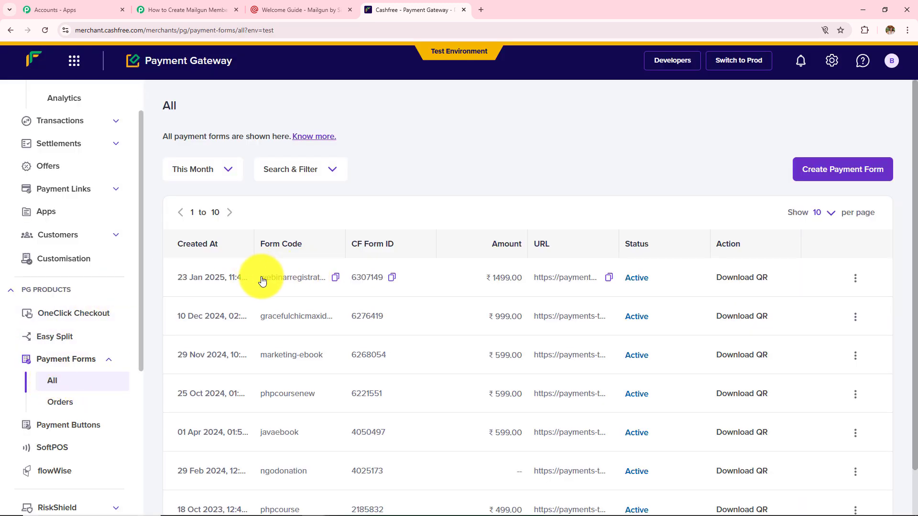
pyautogui.click(263, 279)
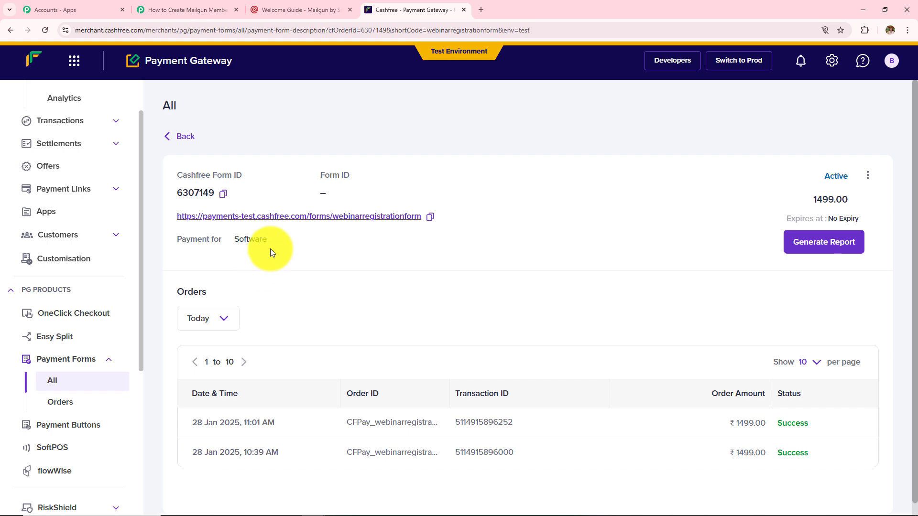
pyautogui.click(279, 222)
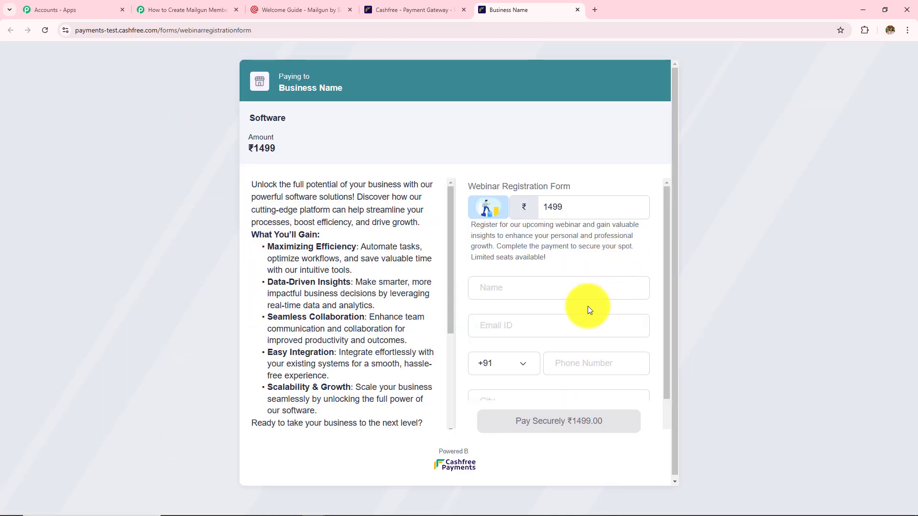
# - Autofill the webinar form with the saved customer's name and email
pyautogui.scroll(-2, 587, 306)
pyautogui.scroll(2, 587, 306)
pyautogui.click(558, 291)
pyautogui.moveTo(557, 291); pyautogui.dragTo(467, 290)
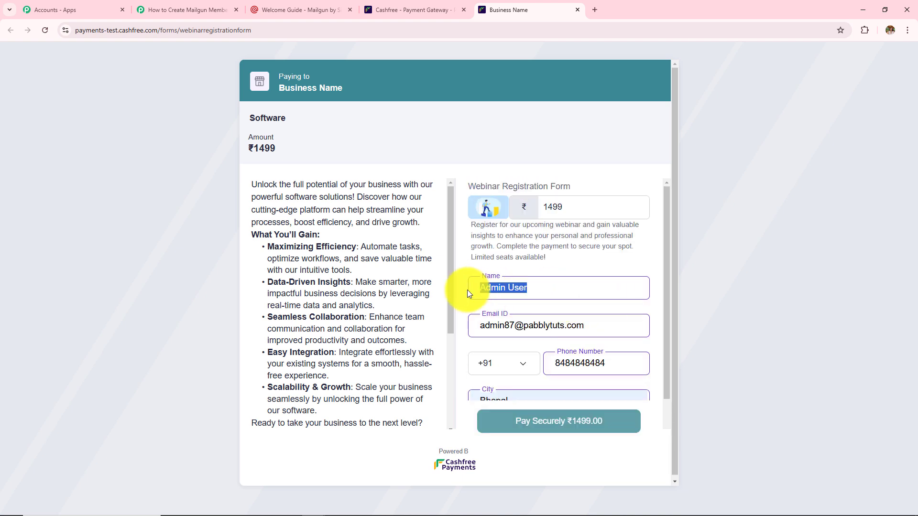
pyautogui.moveTo(588, 325); pyautogui.dragTo(449, 322)
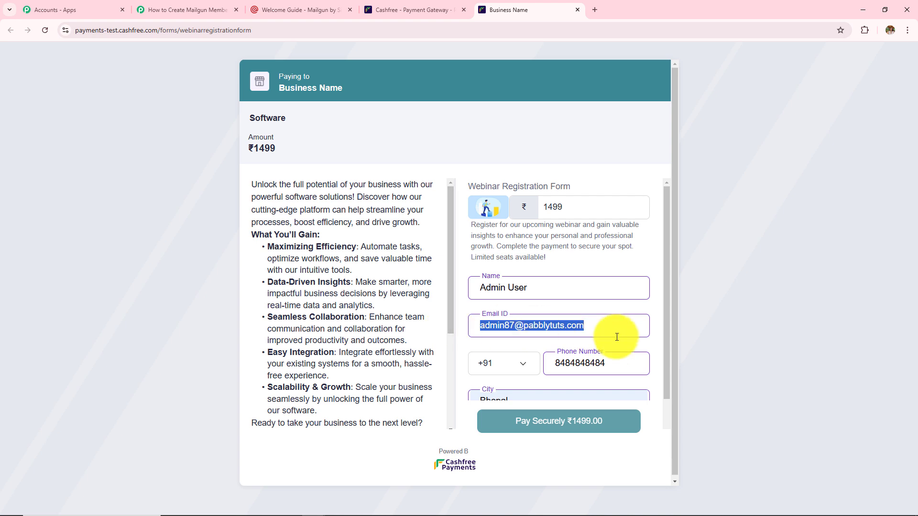
# - Confirm the filled phone number and Bhopal city, then submit the form to pay ₹1499
pyautogui.scroll(-2, 609, 310)
pyautogui.click(613, 275)
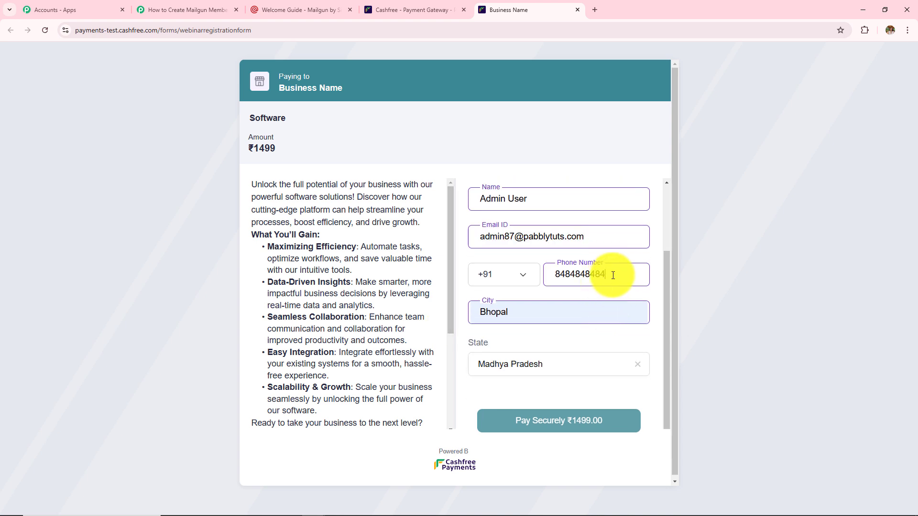
pyautogui.moveTo(613, 275); pyautogui.dragTo(512, 273)
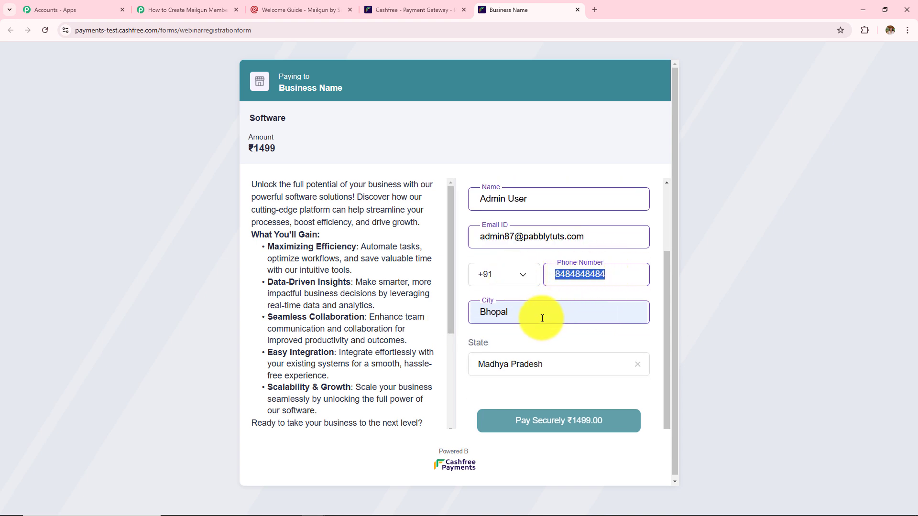
pyautogui.click(492, 311)
pyautogui.click(495, 343)
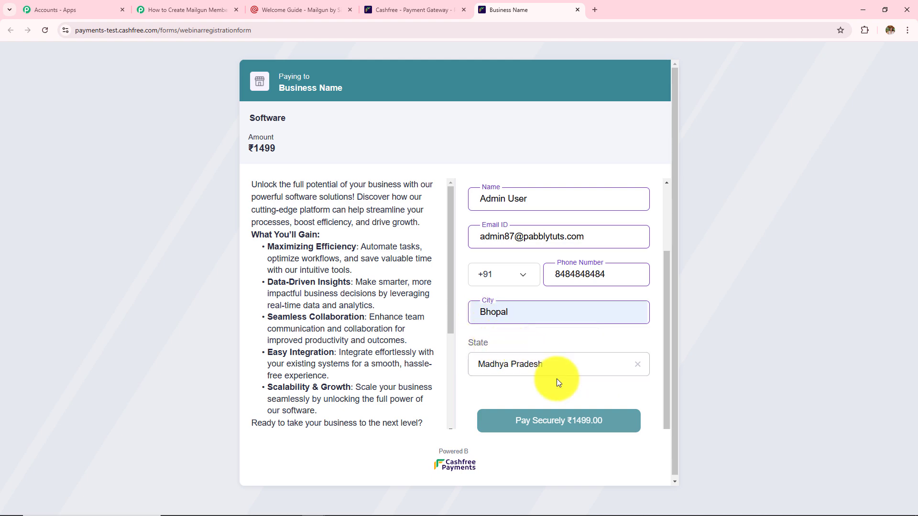
pyautogui.click(522, 432)
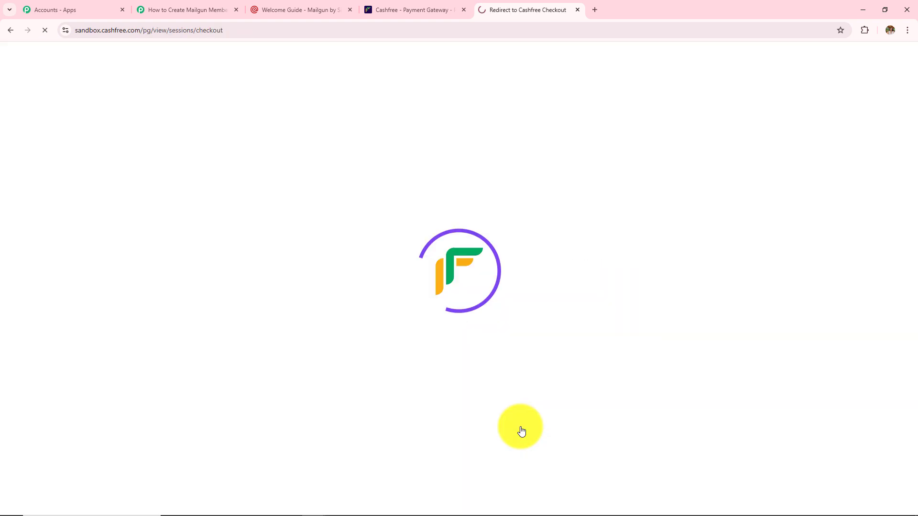
# - Pay ₹1499 by the saved test card with the test OTP until Payment Successful, then return to Pabbly
pyautogui.scroll(-3, 570, 383)
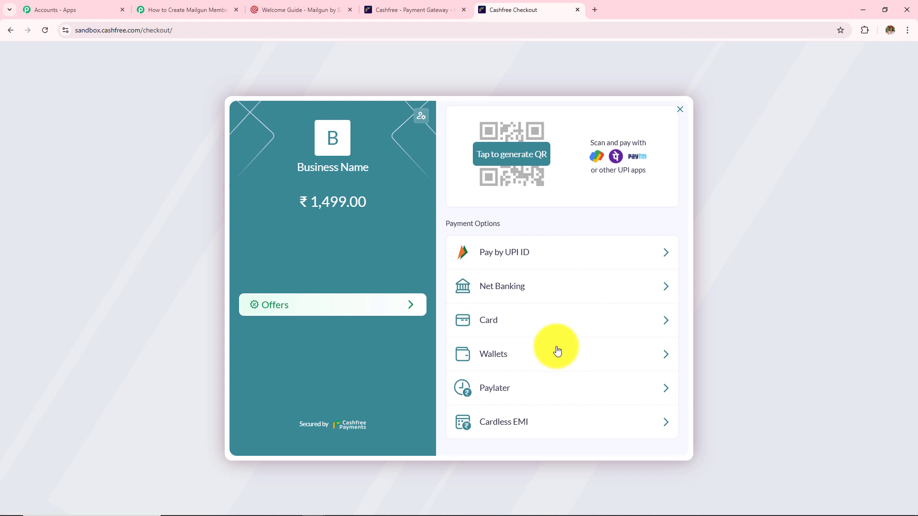
pyautogui.click(545, 321)
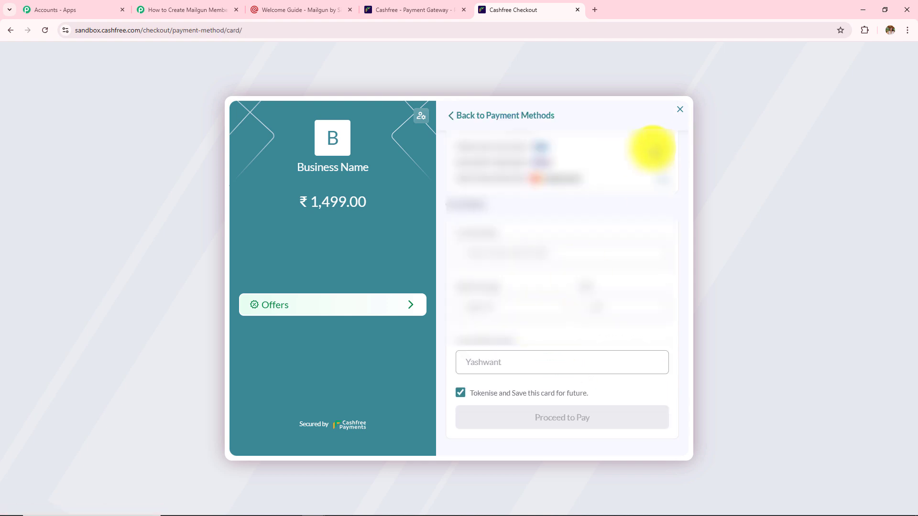
pyautogui.click(652, 150)
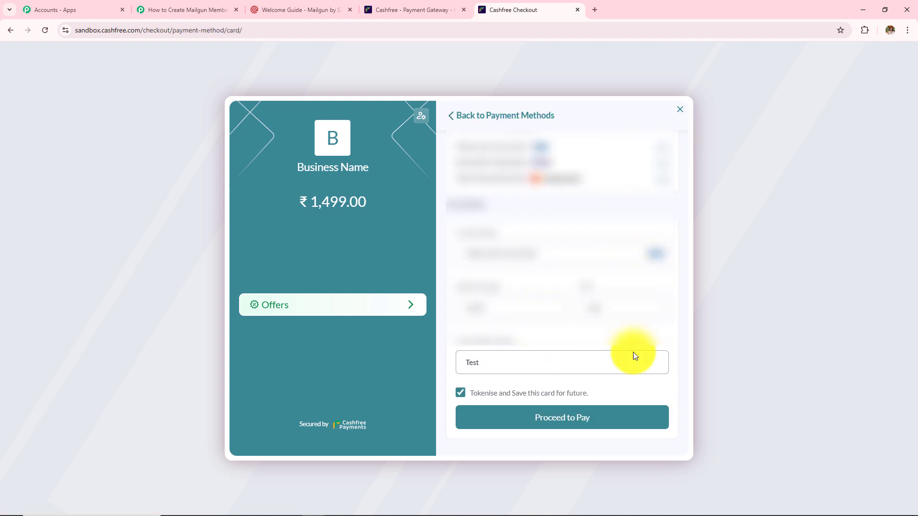
pyautogui.click(526, 426)
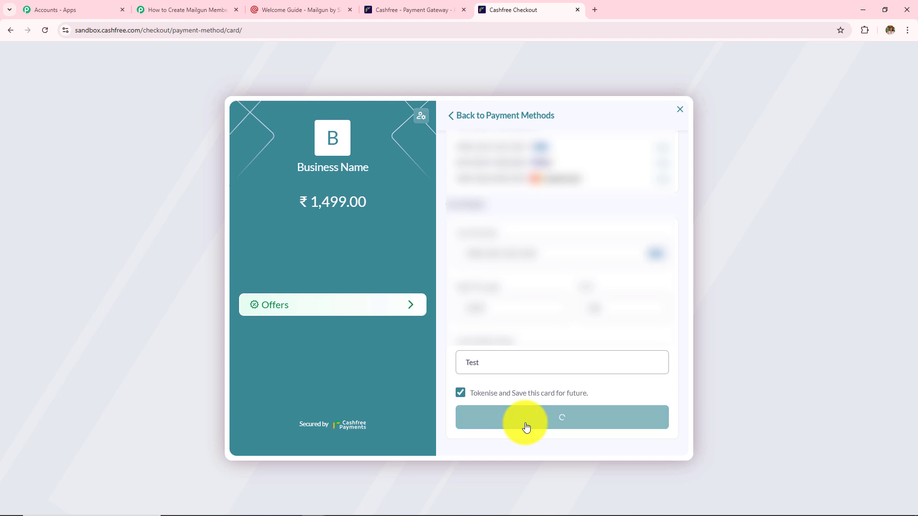
pyautogui.write('11100')
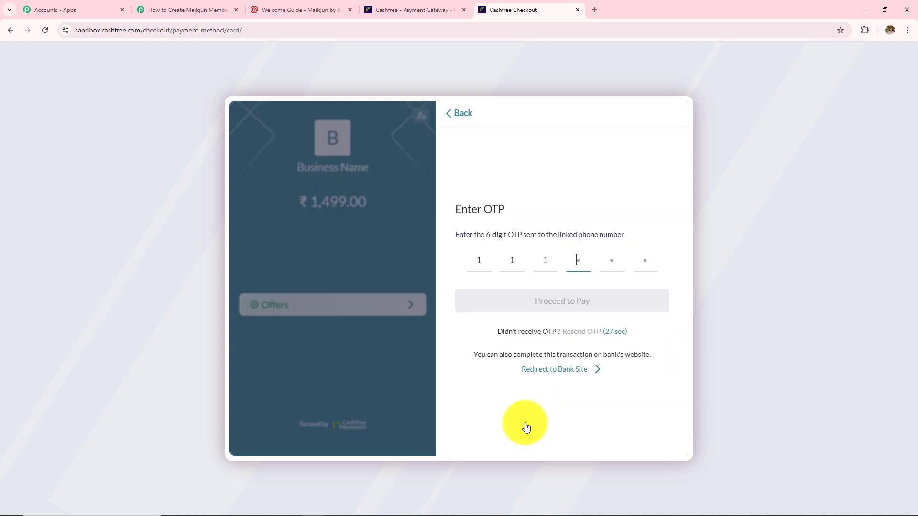
pyautogui.write('0')
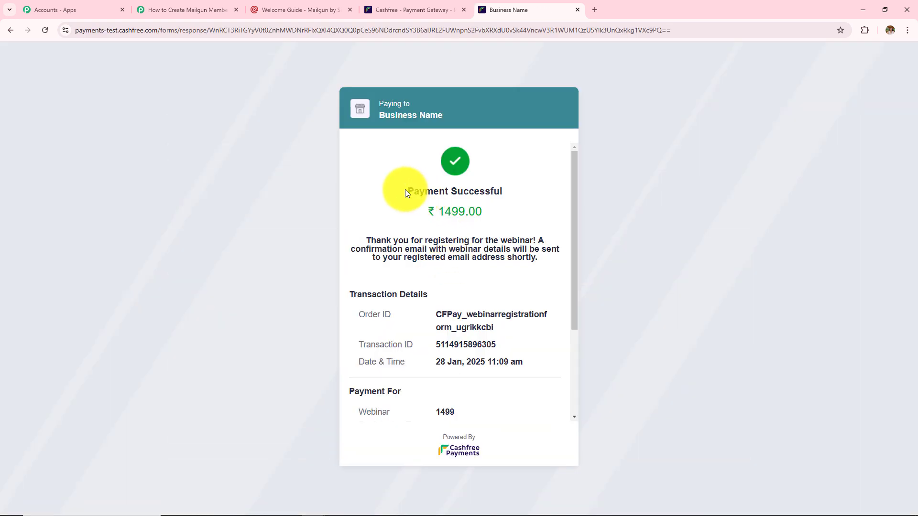
pyautogui.moveTo(406, 191); pyautogui.dragTo(515, 195)
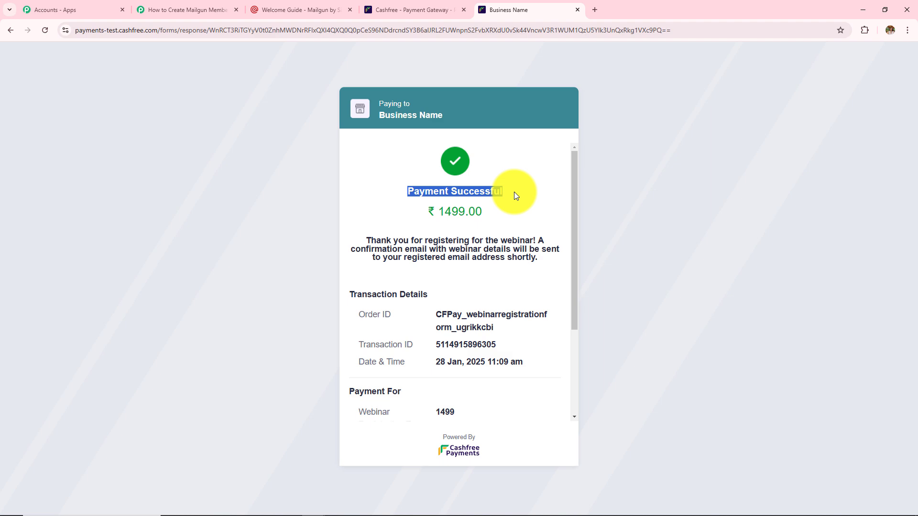
pyautogui.click(180, 10)
# - Scroll to the trigger's Response Received and review the captured paid order details
pyautogui.scroll(-6, 510, 326)
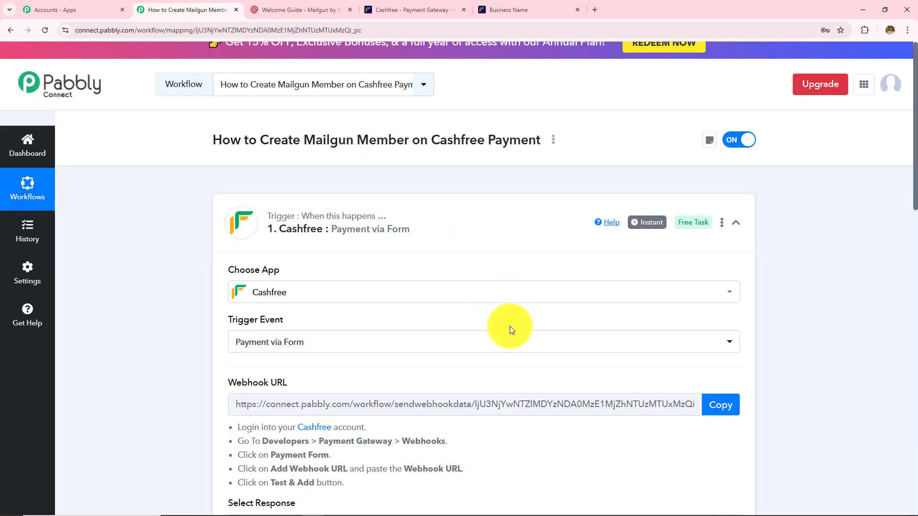
pyautogui.scroll(-1, 511, 326)
pyautogui.scroll(-3, 799, 301)
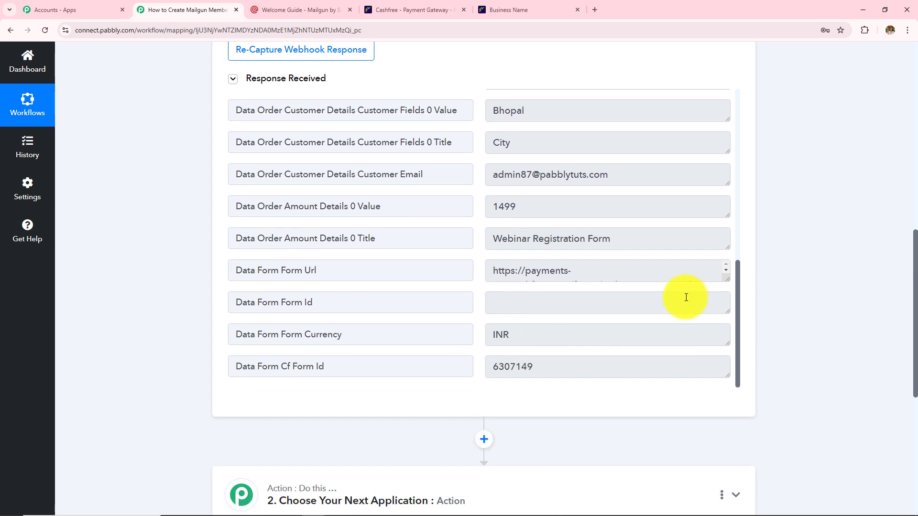
pyautogui.scroll(2, 554, 300)
pyautogui.scroll(5, 554, 300)
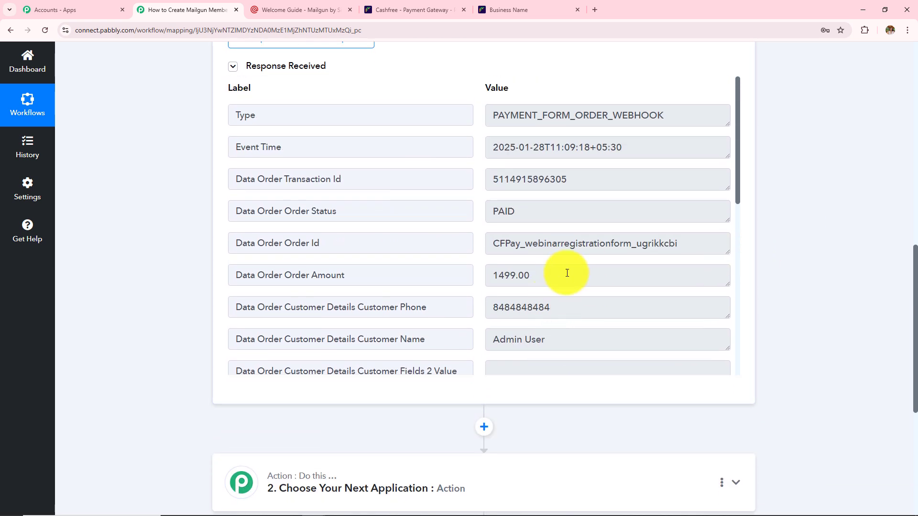
pyautogui.scroll(-3, 564, 274)
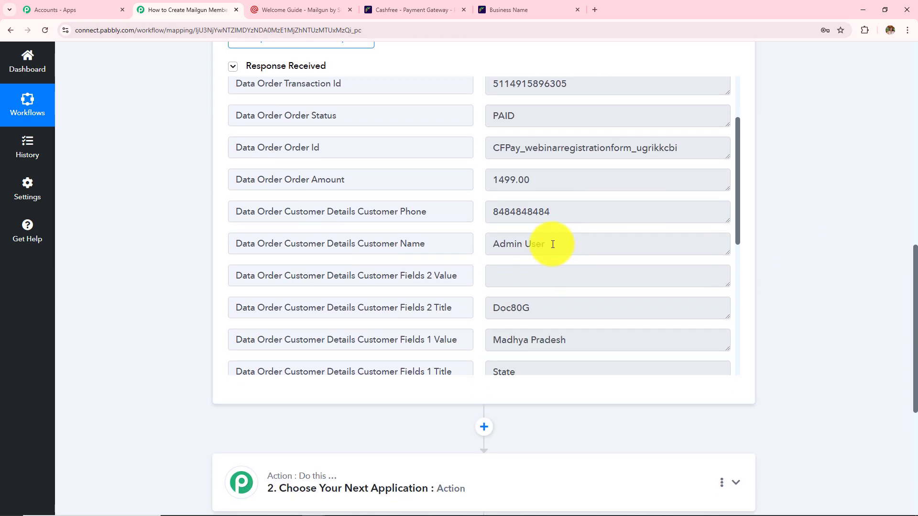
pyautogui.moveTo(549, 243); pyautogui.dragTo(473, 248)
pyautogui.moveTo(580, 211); pyautogui.dragTo(352, 211)
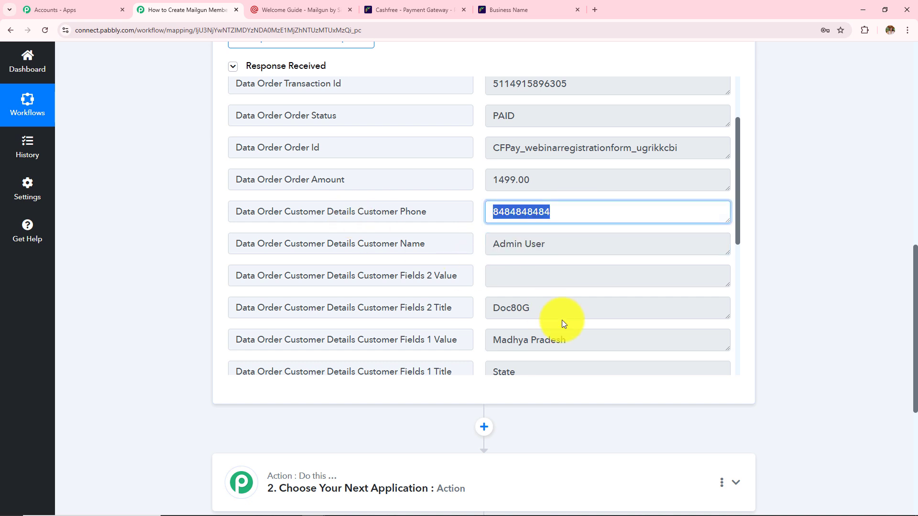
pyautogui.scroll(-3, 559, 317)
# - Check the captured city Bhopal, state Madhya Pradesh, customer email and Webinar Registration Form title
pyautogui.doubleClick(546, 314)
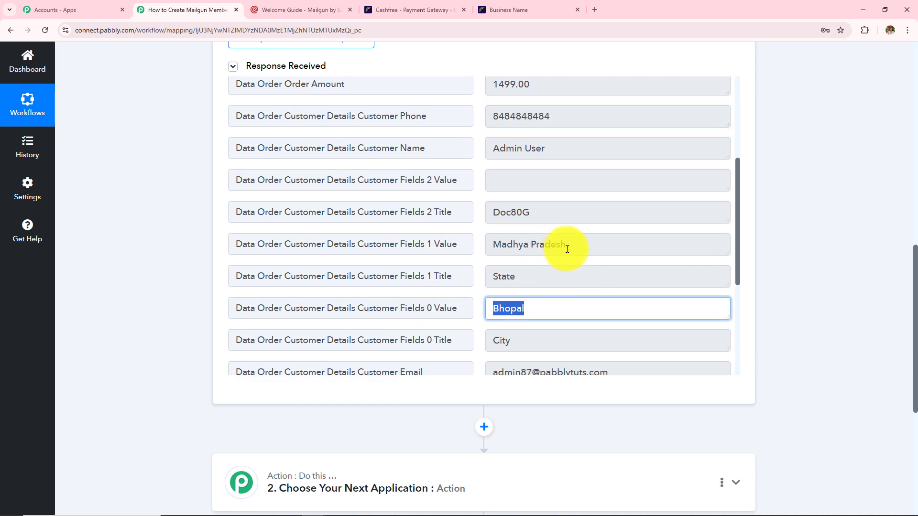
pyautogui.moveTo(568, 245); pyautogui.dragTo(468, 256)
pyautogui.scroll(-3, 580, 294)
pyautogui.click(615, 229)
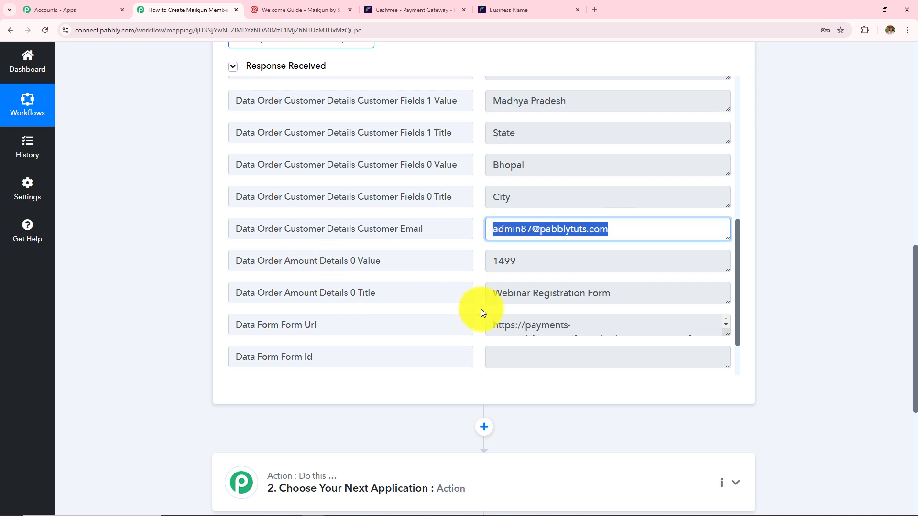
pyautogui.click(617, 295)
pyautogui.scroll(-2, 378, 310)
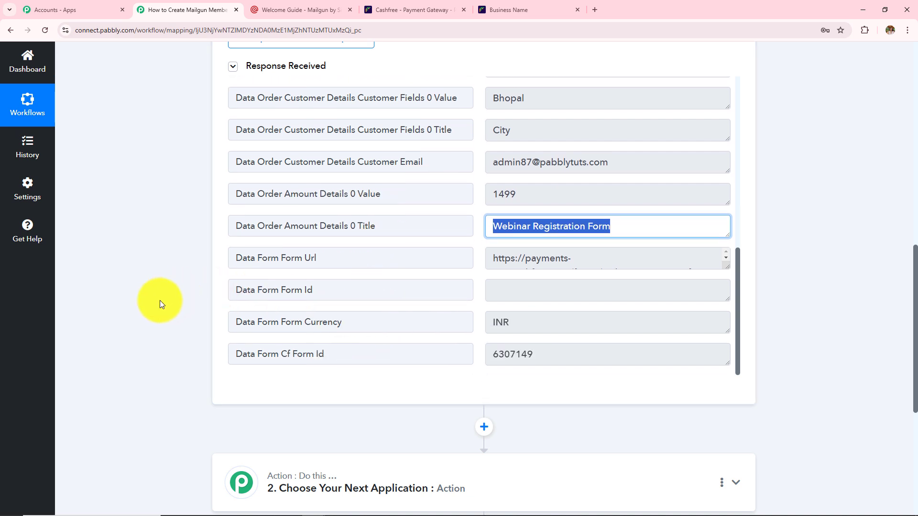
pyautogui.scroll(9, 159, 298)
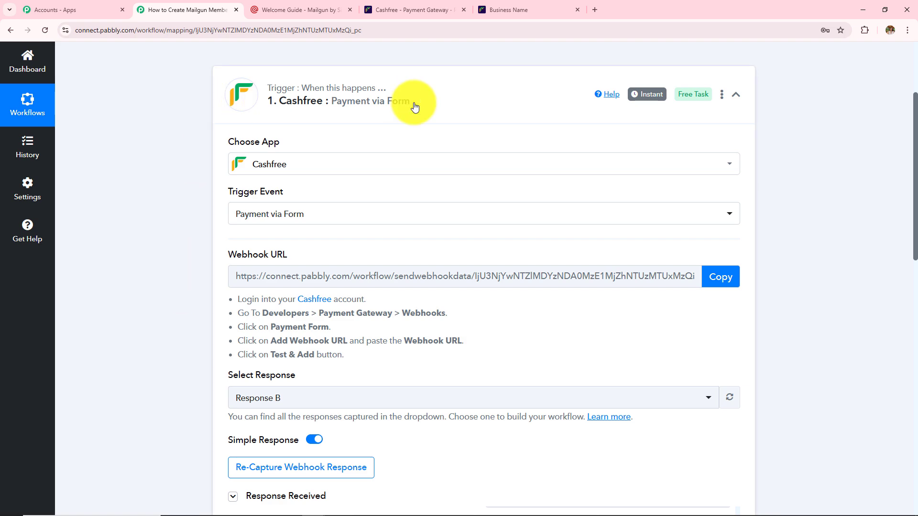
pyautogui.scroll(3, 407, 120)
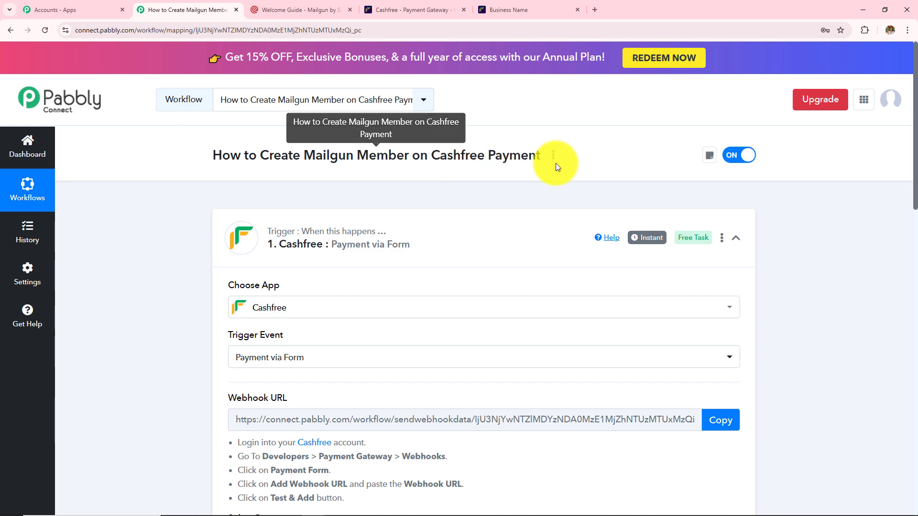
pyautogui.scroll(-9, 196, 289)
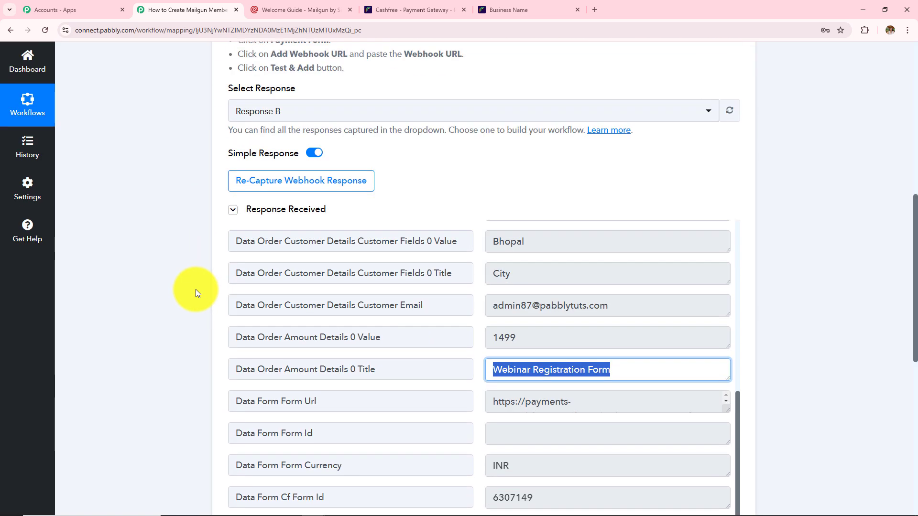
pyautogui.scroll(9, 196, 289)
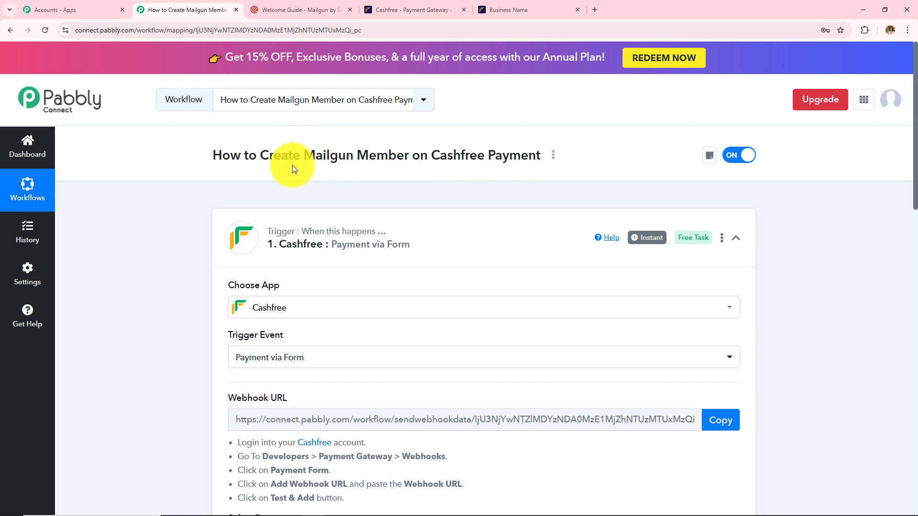
pyautogui.scroll(-9, 142, 254)
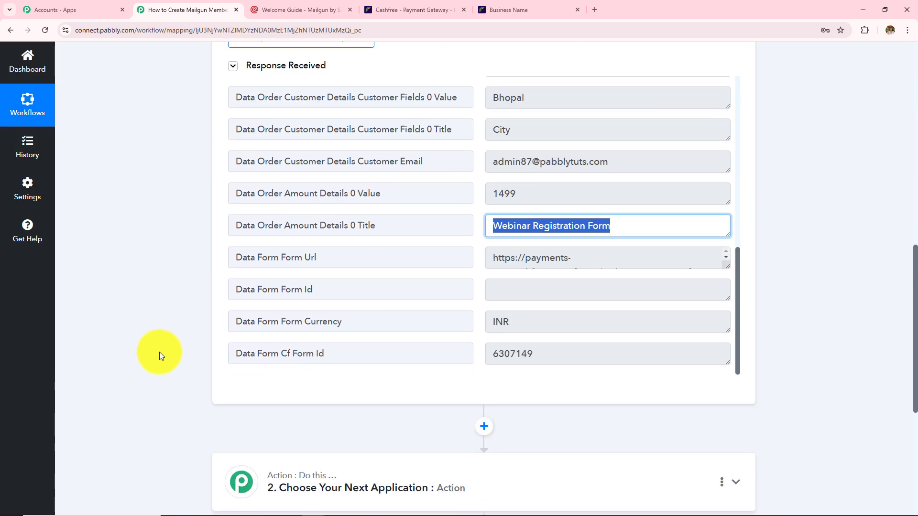
pyautogui.scroll(-5, 159, 351)
# - Make Mailgun, searched as 'Mailgu', the action app with New Mailing List Member as its event
pyautogui.click(379, 314)
pyautogui.scroll(3, 368, 306)
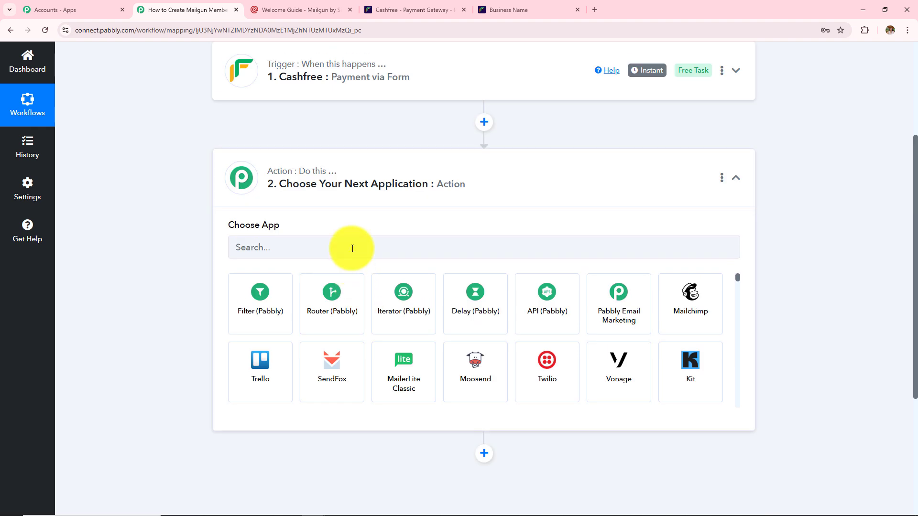
pyautogui.click(352, 249)
pyautogui.write('Mailgu')
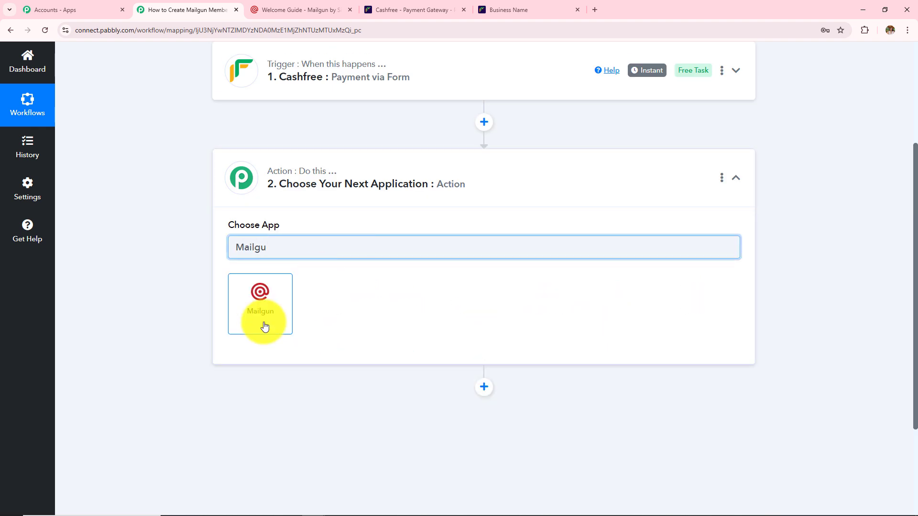
pyautogui.click(264, 323)
pyautogui.click(268, 300)
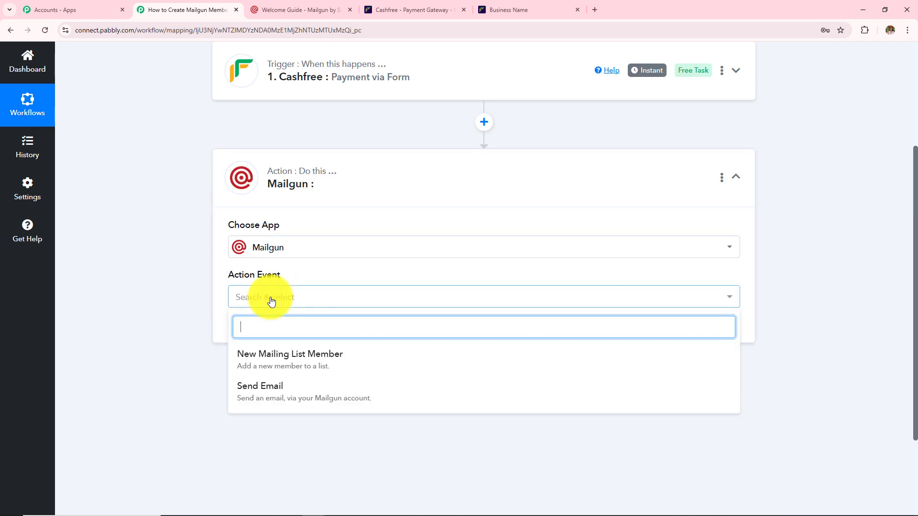
pyautogui.click(279, 366)
pyautogui.click(260, 339)
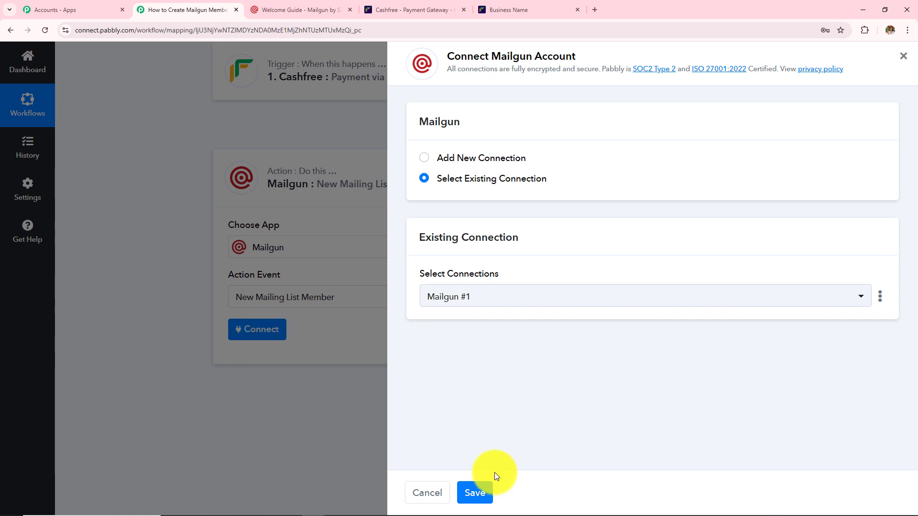
# - Choose Add New Connection, creating Mailgun #2, and review its empty API key, host and domain fields
pyautogui.click(424, 159)
pyautogui.scroll(-2, 506, 286)
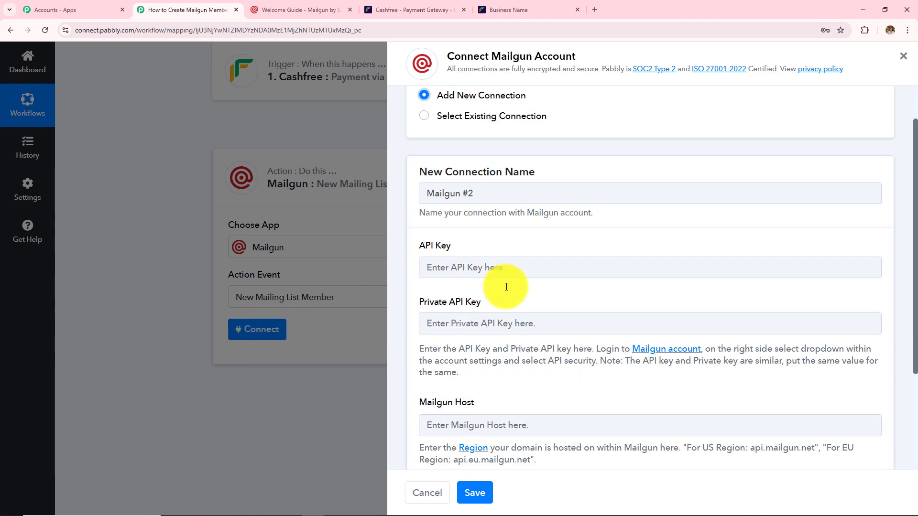
pyautogui.scroll(-3, 506, 287)
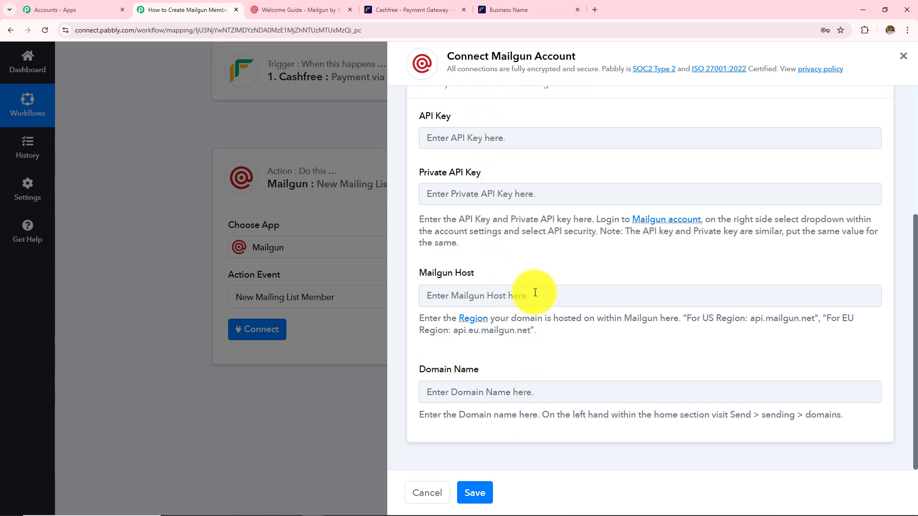
pyautogui.moveTo(420, 172); pyautogui.dragTo(485, 184)
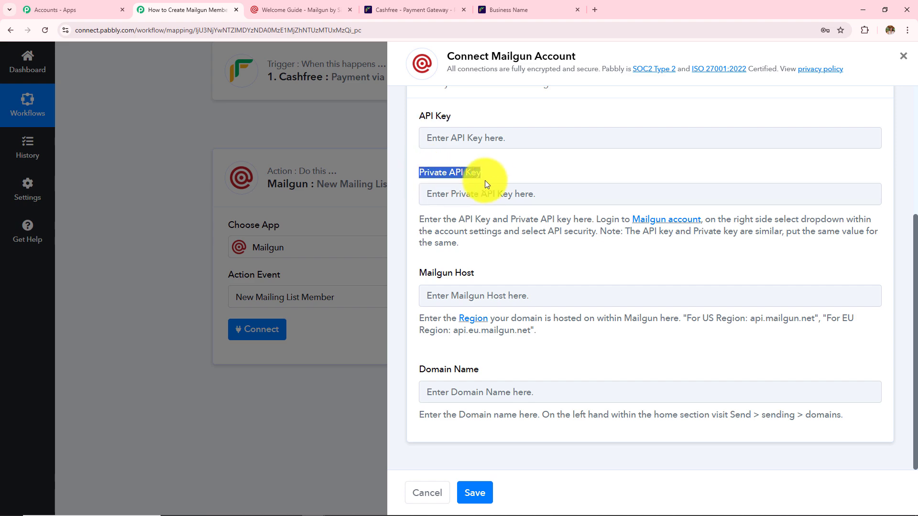
pyautogui.click(422, 277)
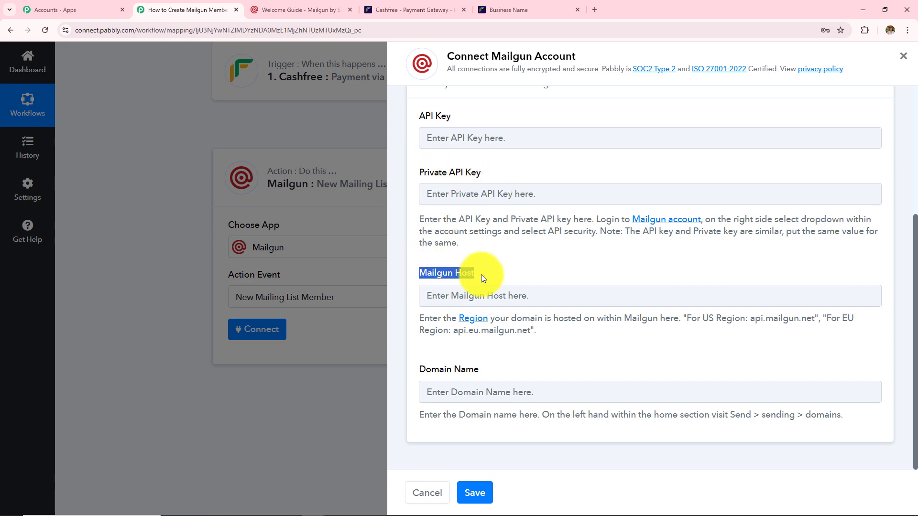
# - Go to Mailgun's API Security settings and start adding a new API key
pyautogui.click(258, 9)
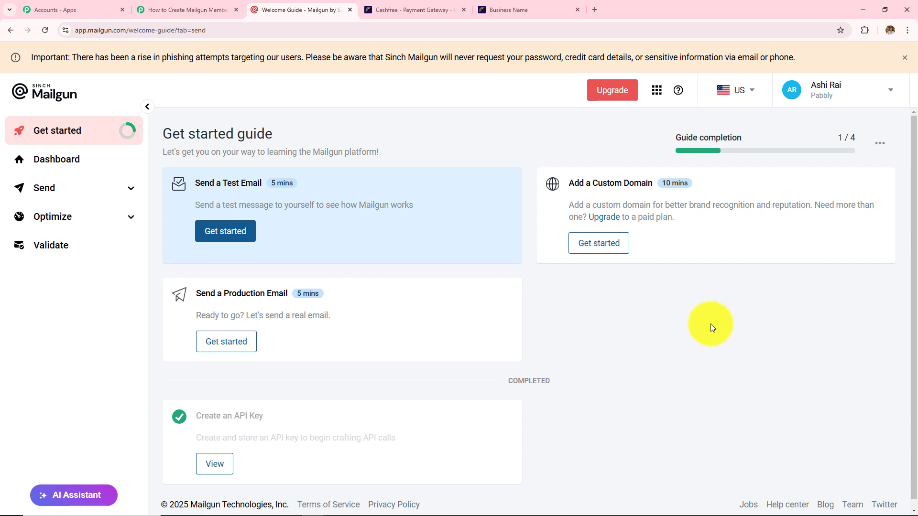
pyautogui.click(790, 91)
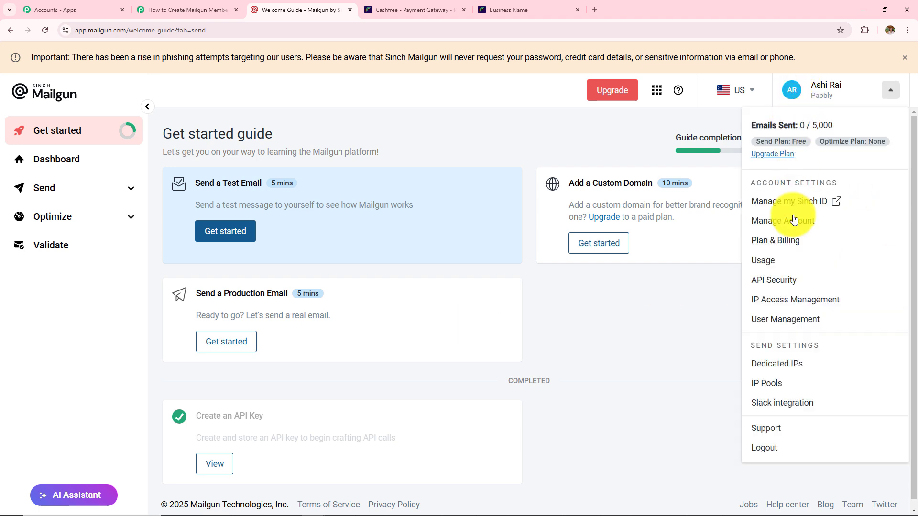
pyautogui.click(798, 282)
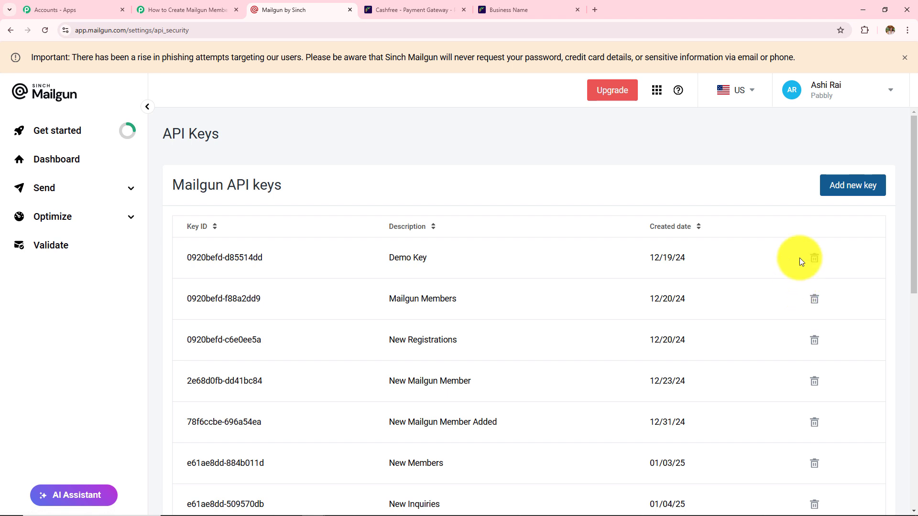
pyautogui.tripleClick(158, 139)
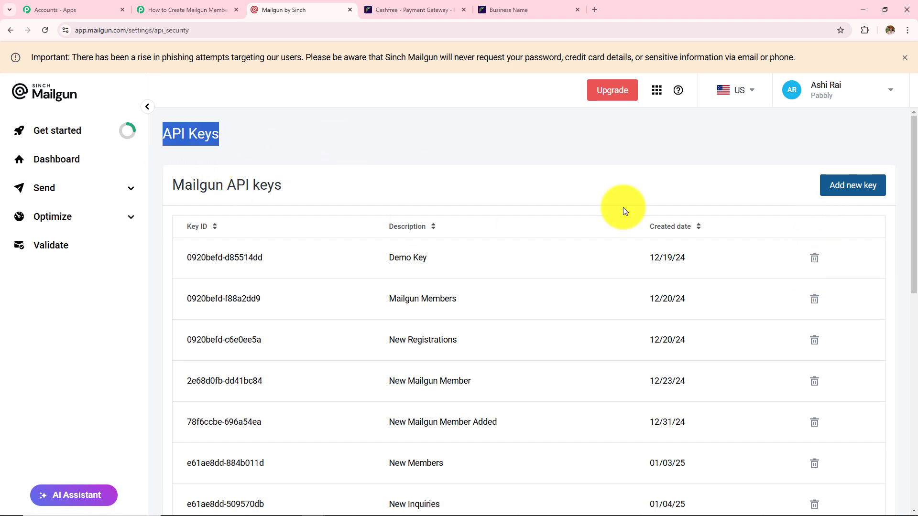
pyautogui.click(842, 190)
# - Create a key described 'Cashfree Payment', copy it, and paste it into Pabbly's API Key field
pyautogui.click(374, 286)
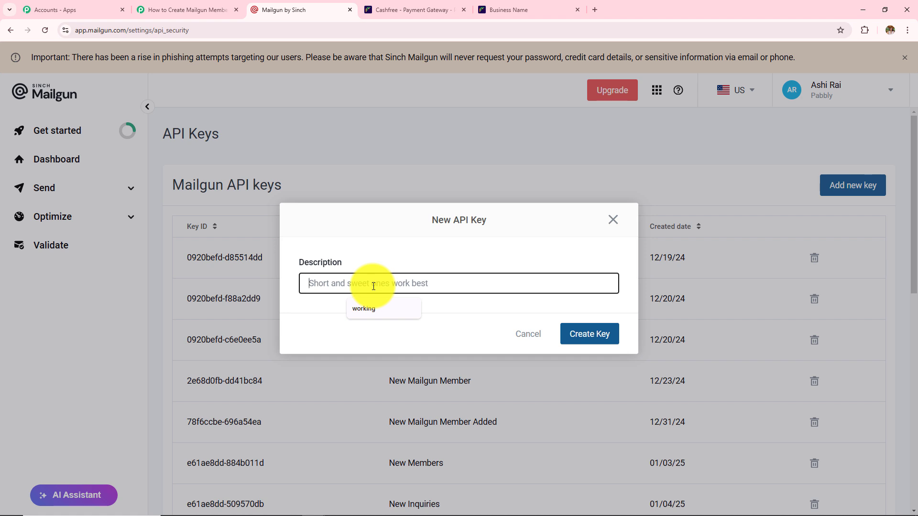
pyautogui.write('Cashfree Payment')
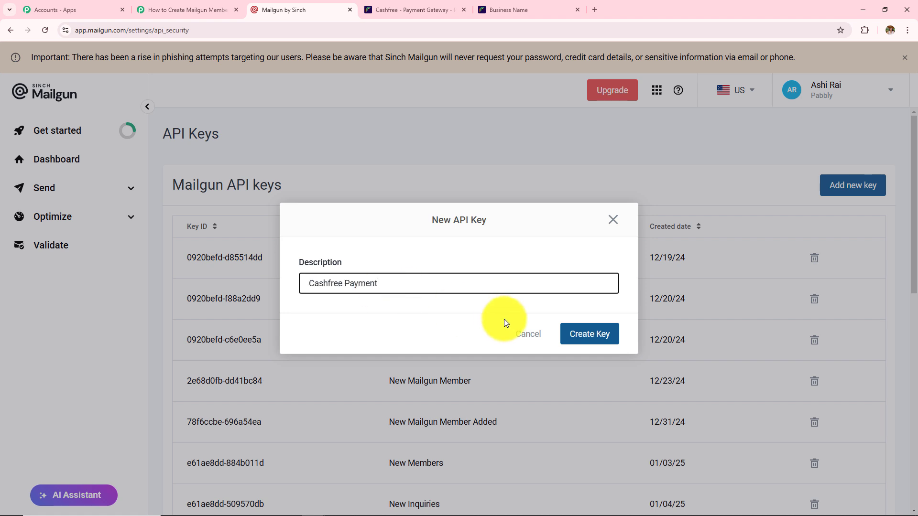
pyautogui.click(588, 337)
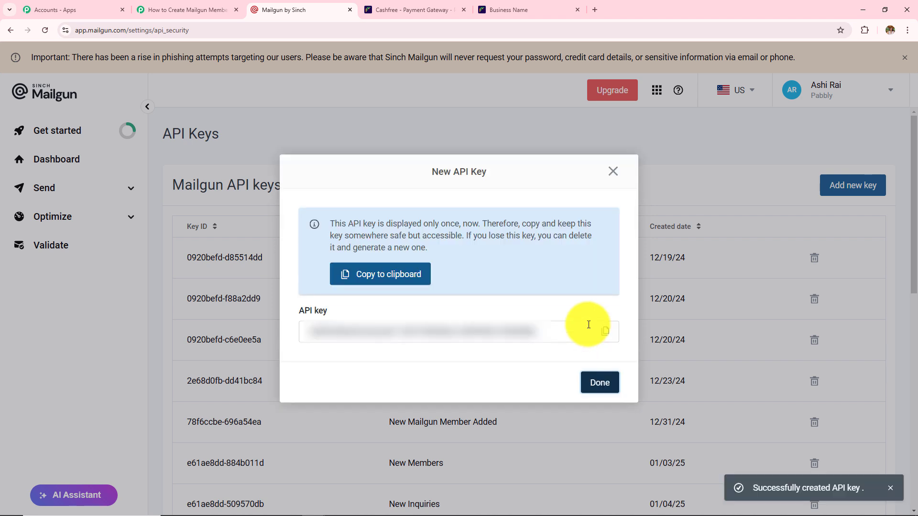
pyautogui.click(606, 336)
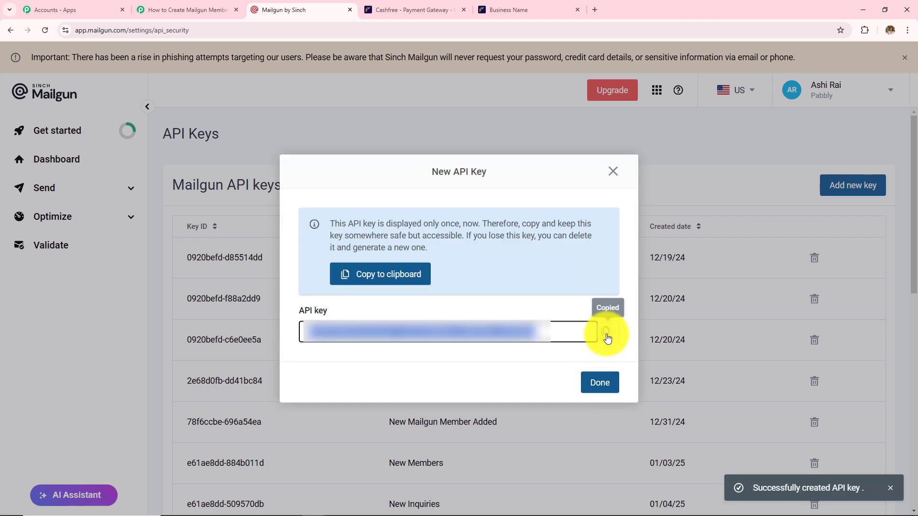
pyautogui.click(613, 171)
pyautogui.click(191, 10)
pyautogui.click(474, 139)
pyautogui.hotkey('ctrl', 'v')
# - Paste the copied Mailgun key into both the API Key and Private API Key fields
pyautogui.click(473, 139)
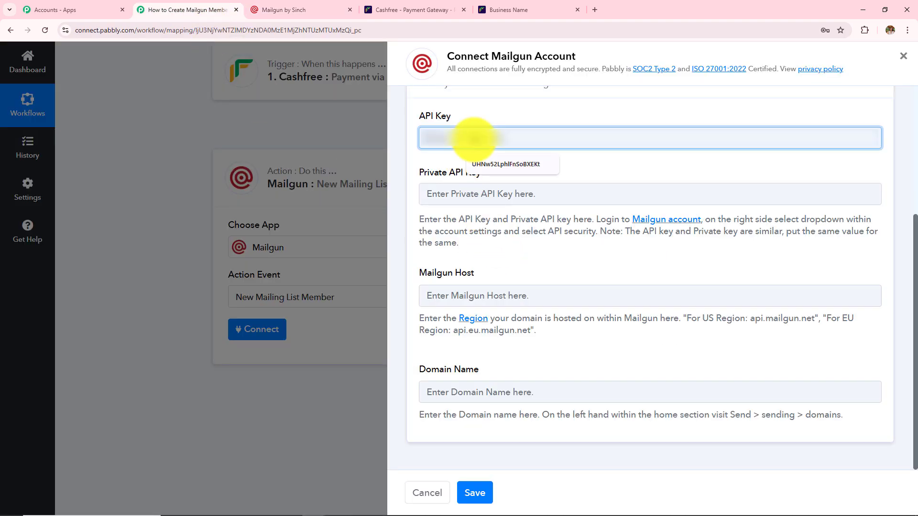
pyautogui.hotkey('ctrl', 'v')
pyautogui.click(483, 195)
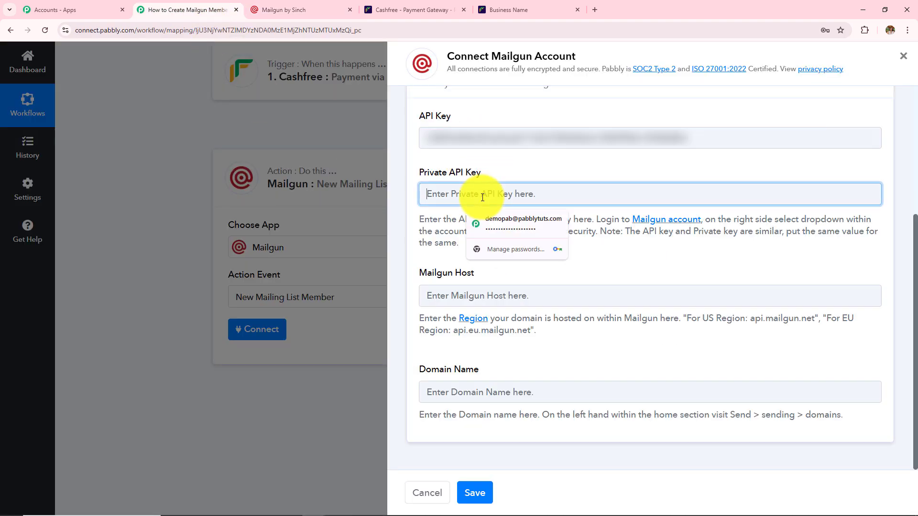
pyautogui.hotkey('ctrl', 'v')
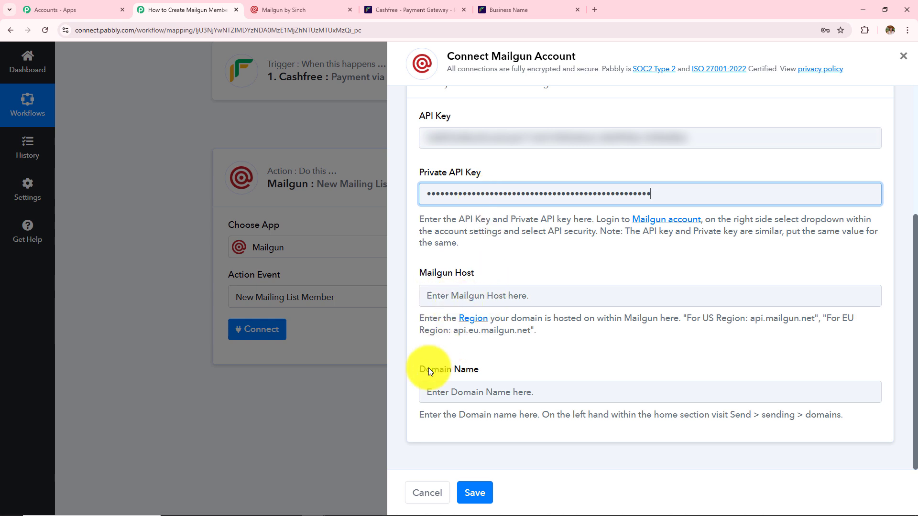
pyautogui.click(427, 319)
pyautogui.tripleClick(426, 319)
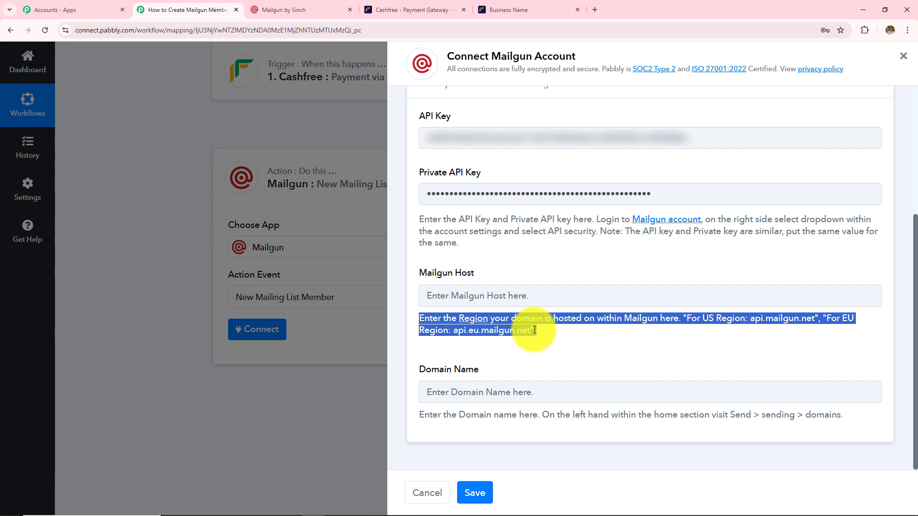
# - Confirm in Mailgun's region dropdown that the account uses the US region
pyautogui.hotkey('ctrl', 'Tab')
pyautogui.click(735, 90)
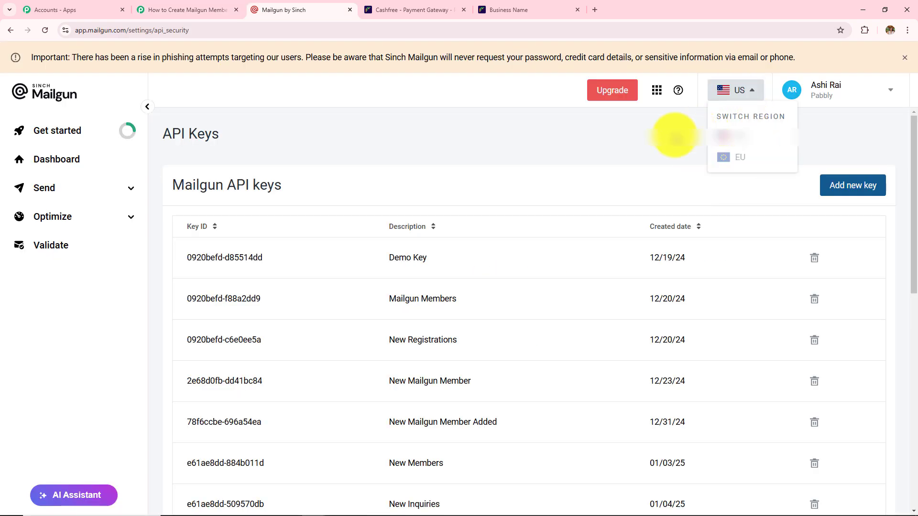
pyautogui.click(660, 139)
pyautogui.click(181, 9)
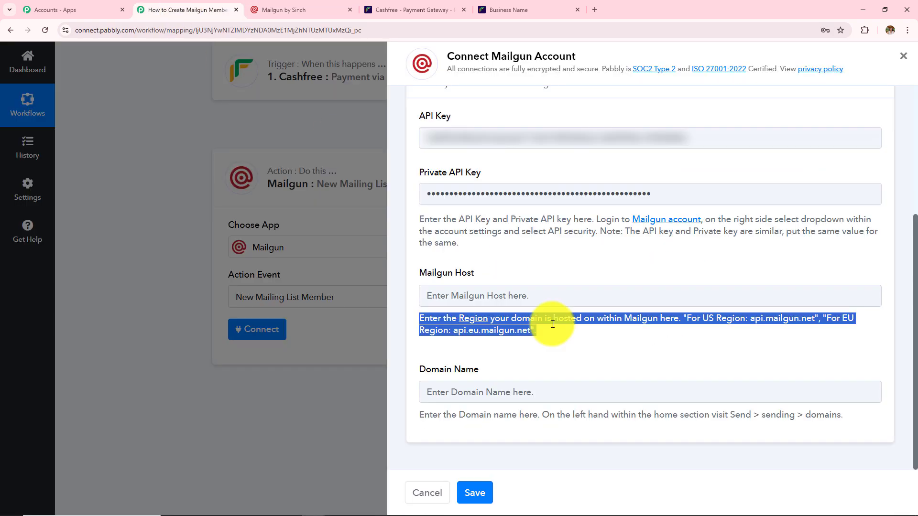
# - Set the Mailgun Host field to api.mailgun.net and note where the domain name comes from
pyautogui.click(736, 339)
pyautogui.click(504, 298)
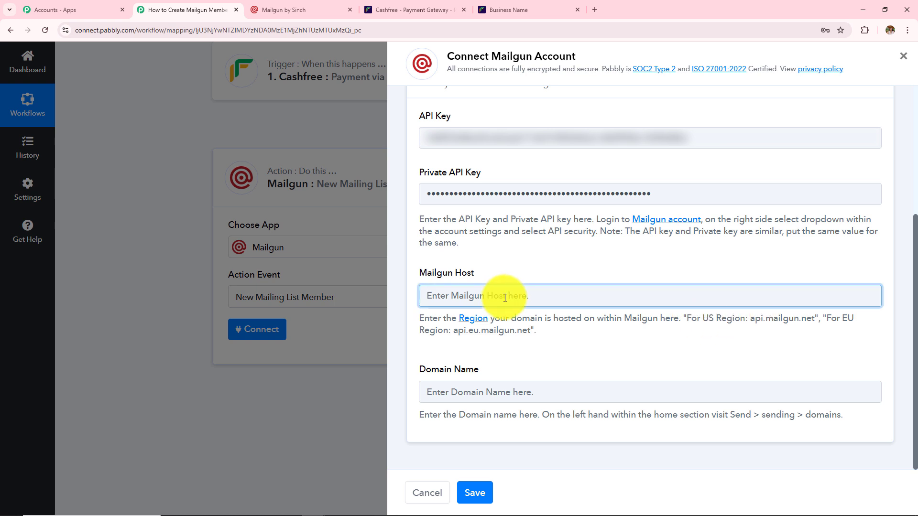
pyautogui.write('api.mailgun.net')
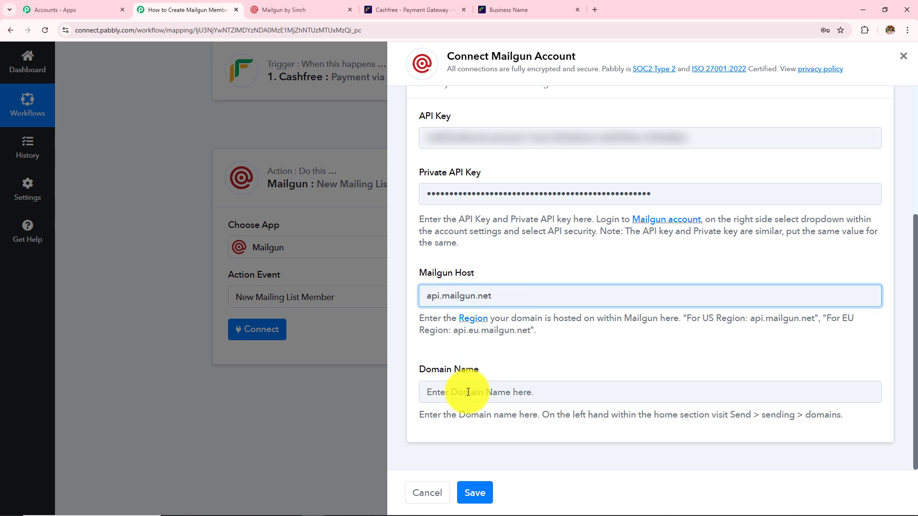
pyautogui.click(732, 414)
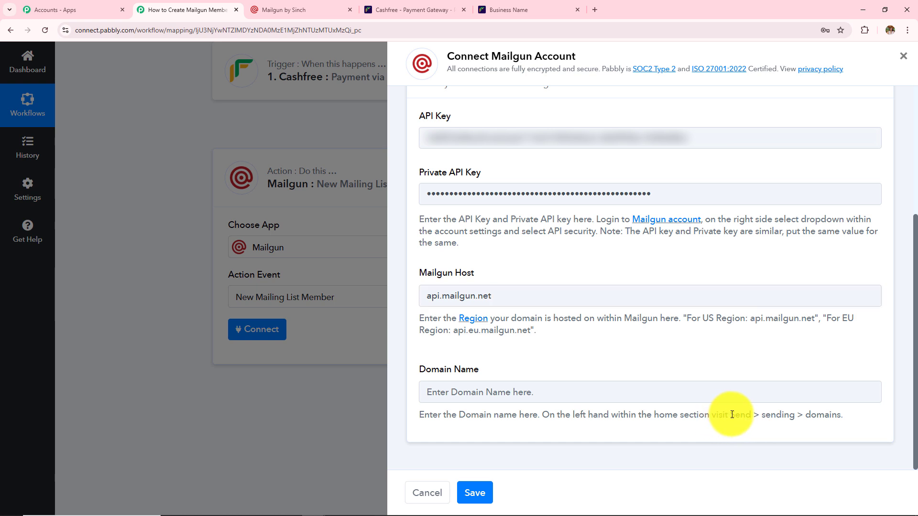
pyautogui.moveTo(732, 415); pyautogui.dragTo(847, 416)
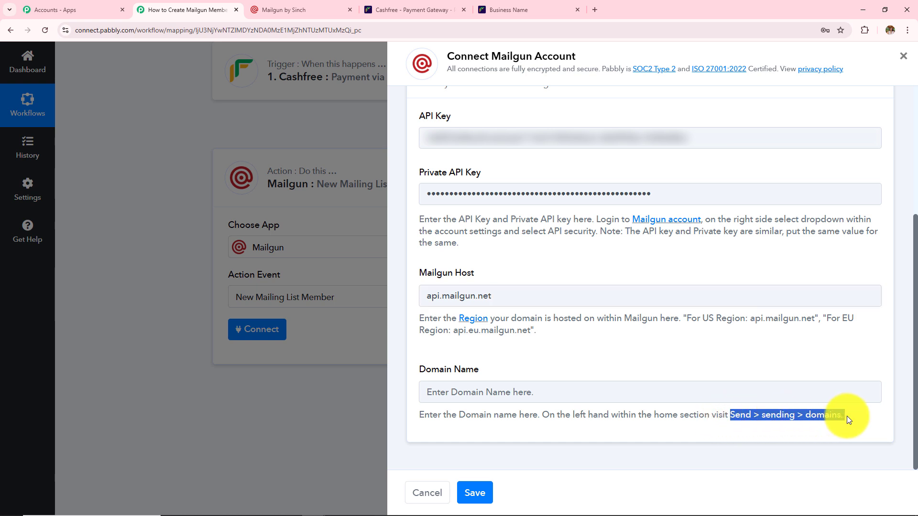
pyautogui.click(306, 8)
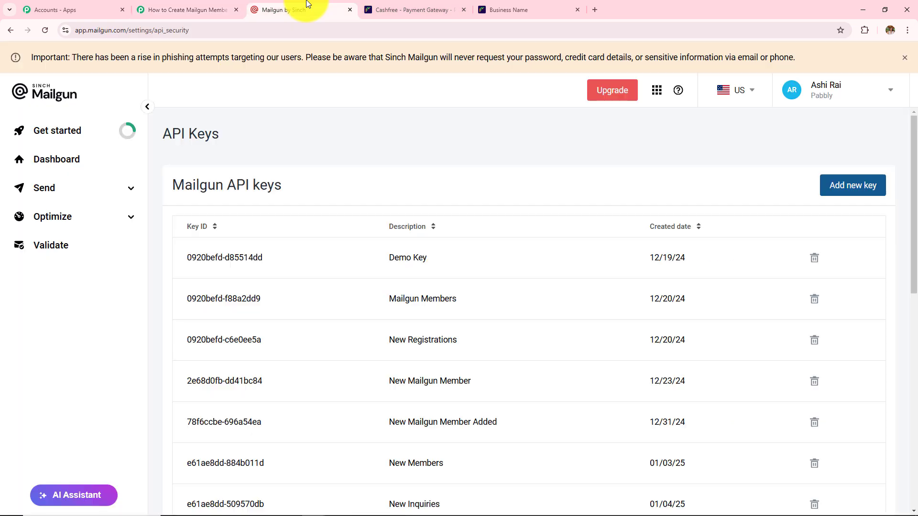
# - Fill Domain Name with the Mailgun sandbox domain and save the new connection
pyautogui.click(96, 180)
pyautogui.click(88, 237)
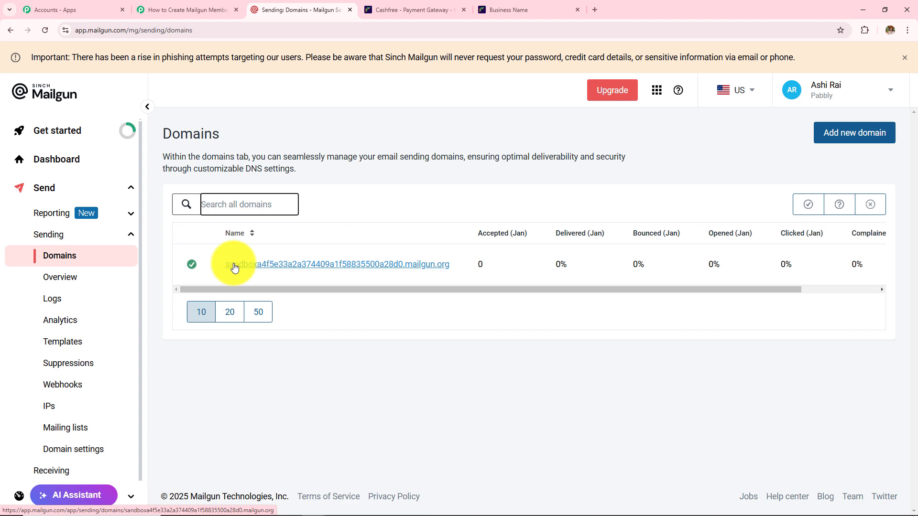
pyautogui.hotkey('ctrl', 'shift', 'Tab')
pyautogui.click(538, 392)
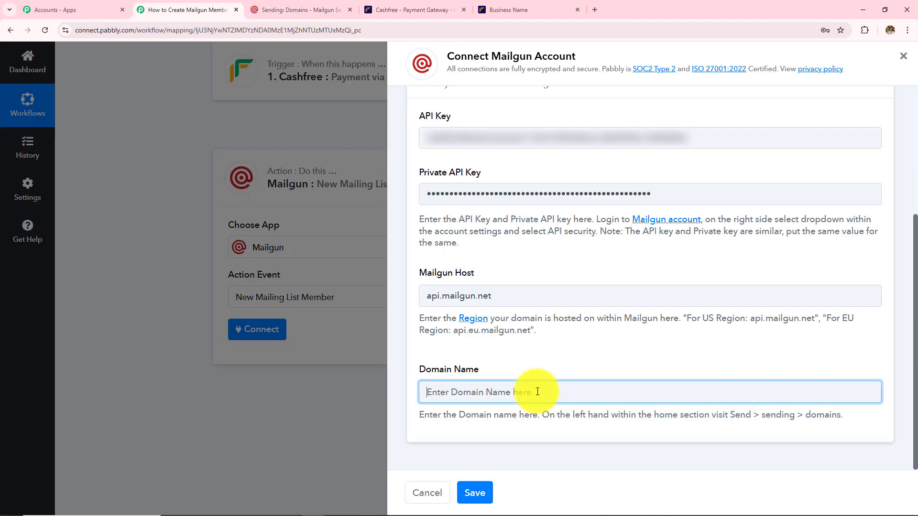
pyautogui.write('https://app.mailgun.com/app/sending/domains/sandboxa4f5e33a2a374409a1f58835500a28d0.mailgun.org')
pyautogui.click(482, 493)
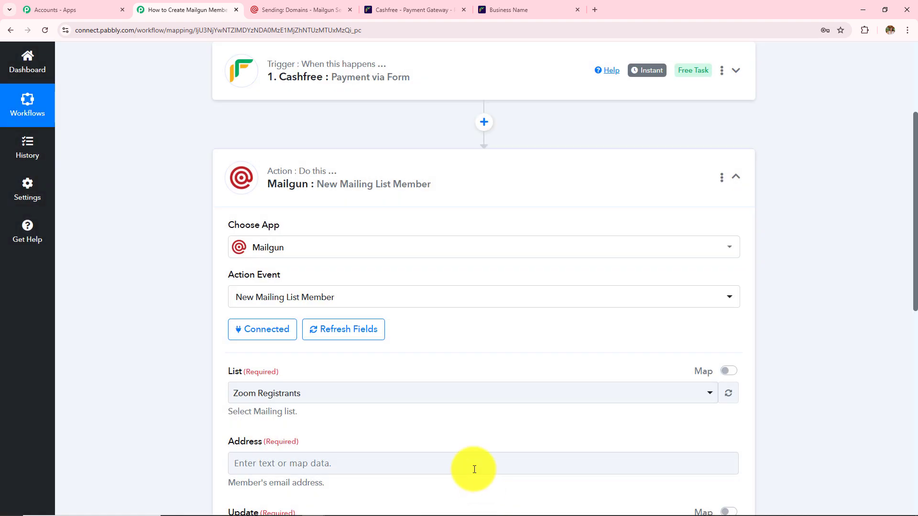
# - Check the required List field showing Zoom Registrants, then bring up Mailgun's Metrics page
pyautogui.scroll(-8, 457, 437)
pyautogui.scroll(4, 458, 437)
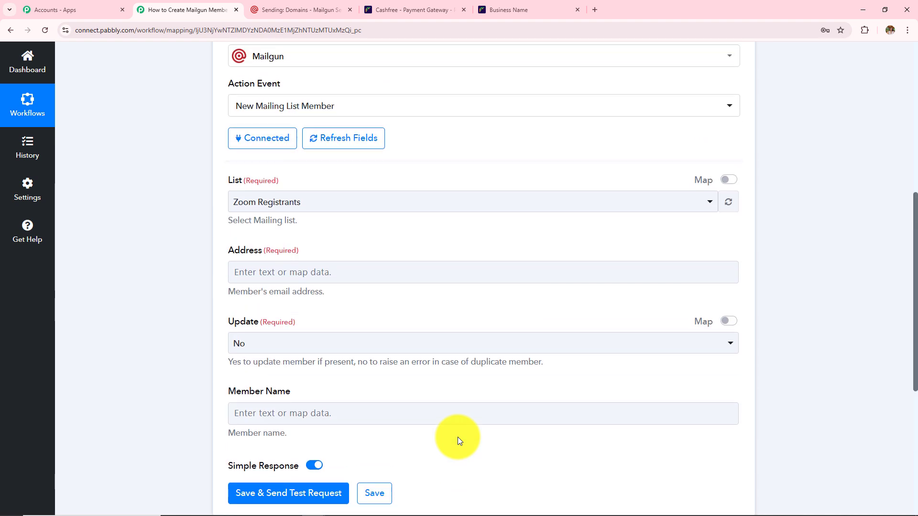
pyautogui.tripleClick(321, 180)
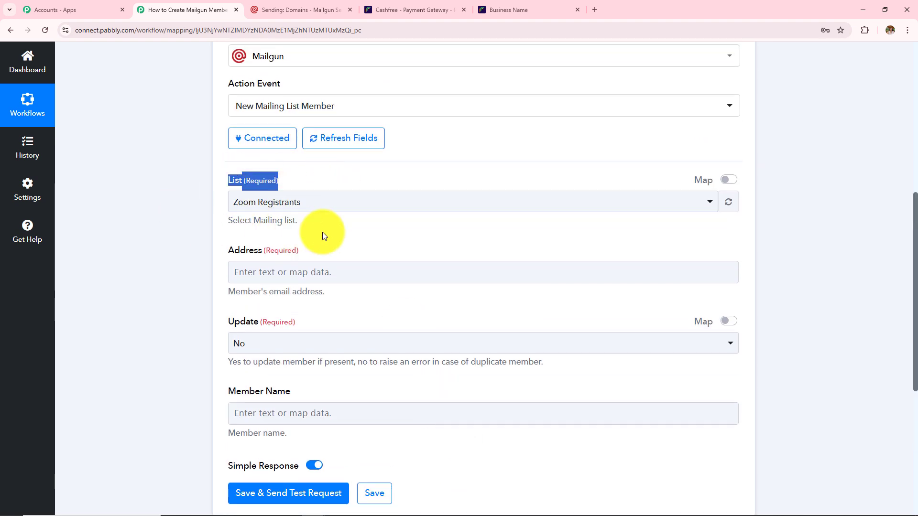
pyautogui.click(303, 9)
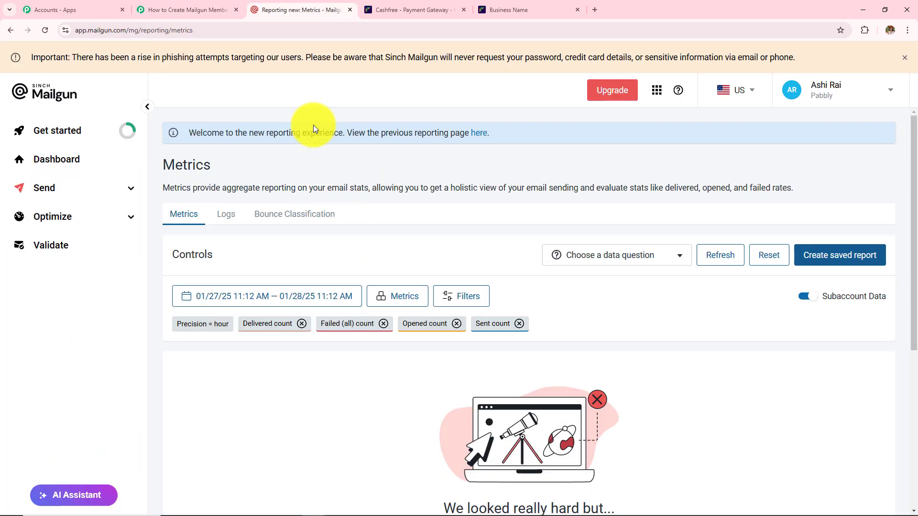
# - Open Mailgun's new_leads mailing list and view its three subscribed recipients
pyautogui.click(93, 193)
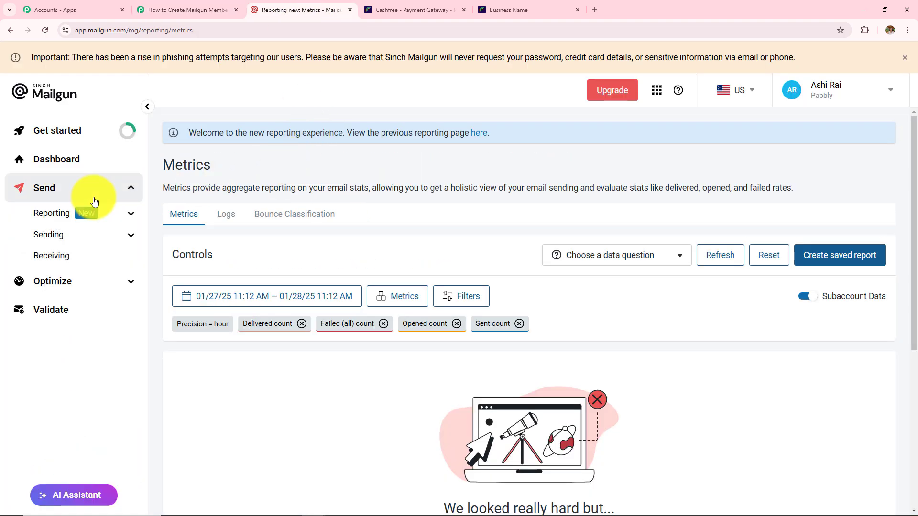
pyautogui.click(100, 235)
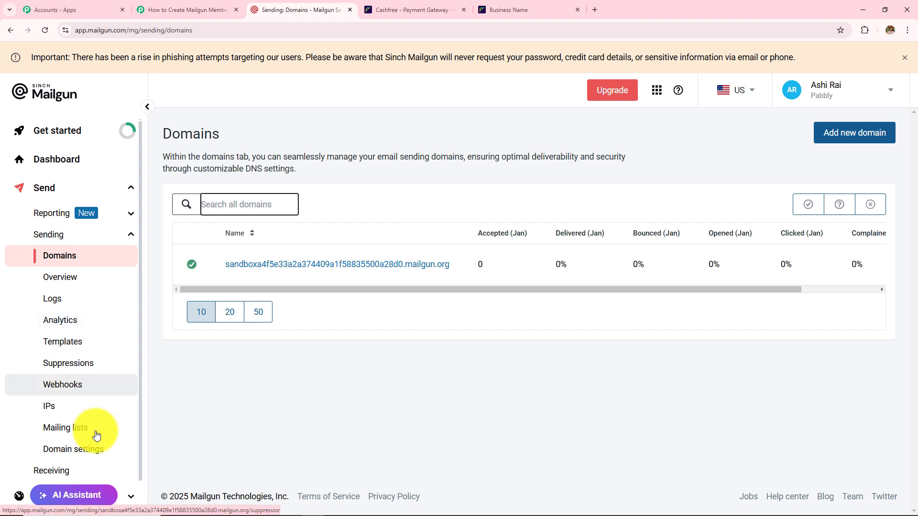
pyautogui.click(75, 430)
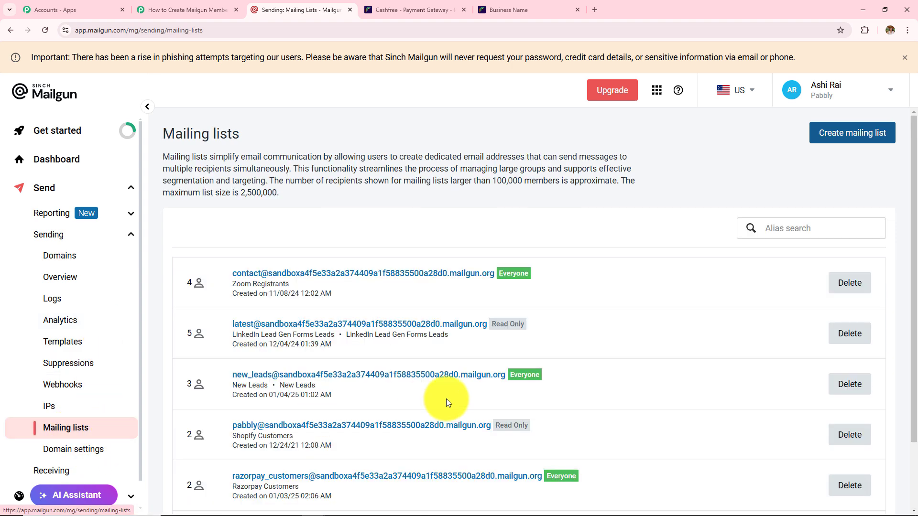
pyautogui.scroll(-2, 446, 399)
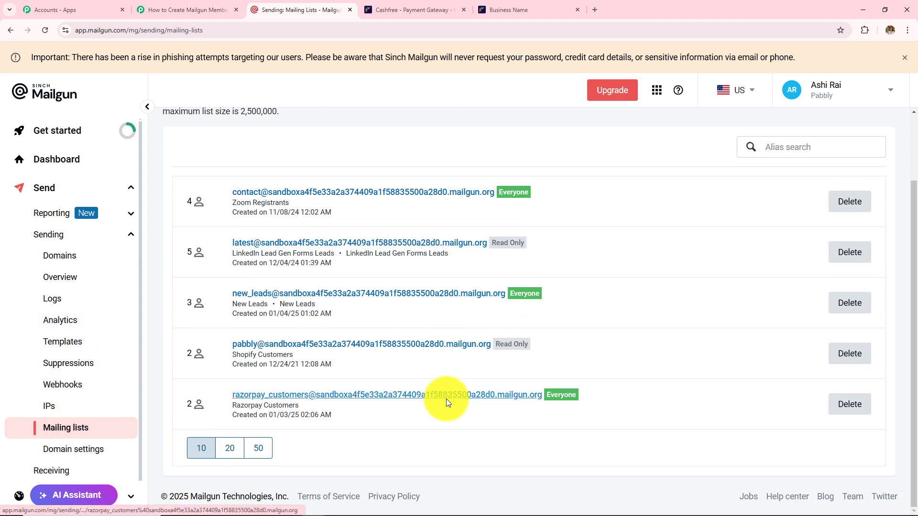
pyautogui.click(280, 296)
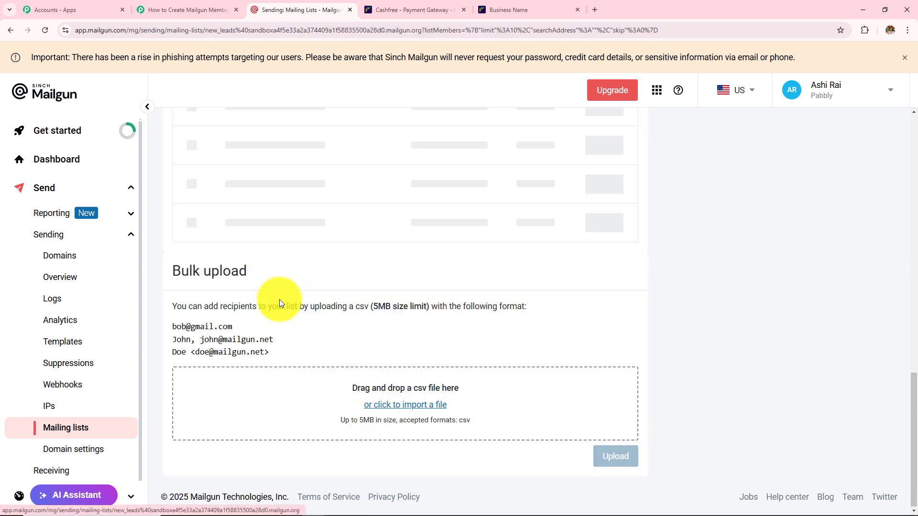
pyautogui.scroll(-7, 475, 338)
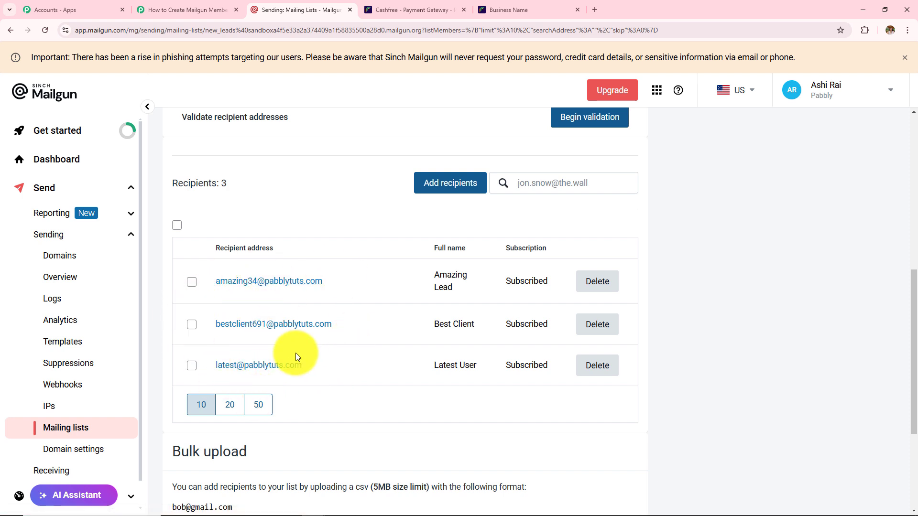
# - Set the Mailgun action's List to New Leads
pyautogui.click(184, 10)
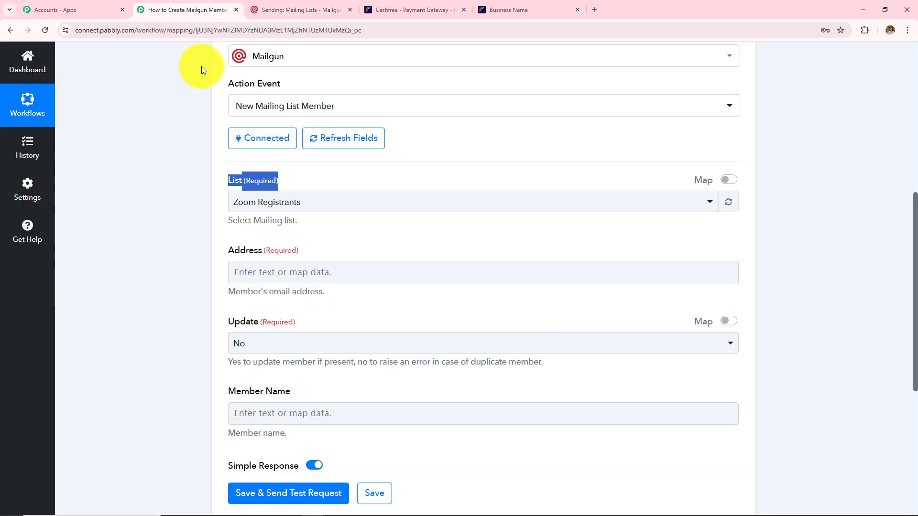
pyautogui.click(334, 209)
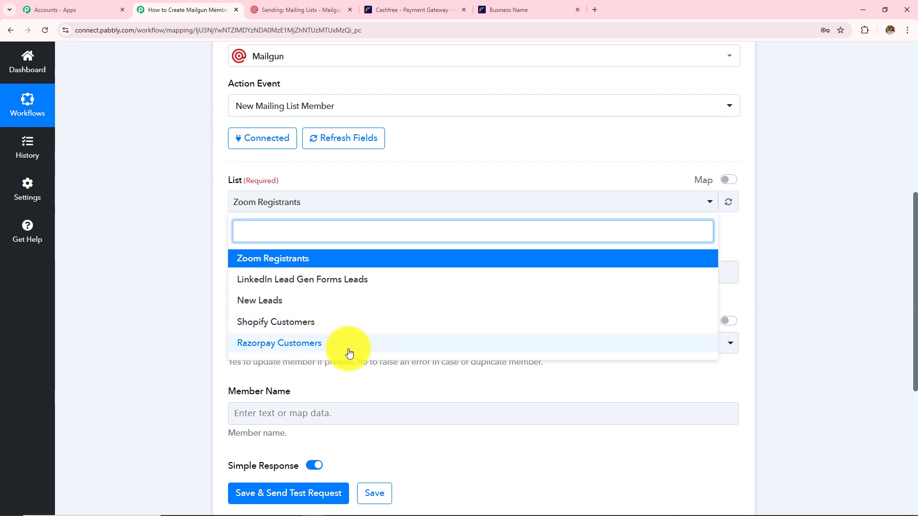
pyautogui.click(276, 306)
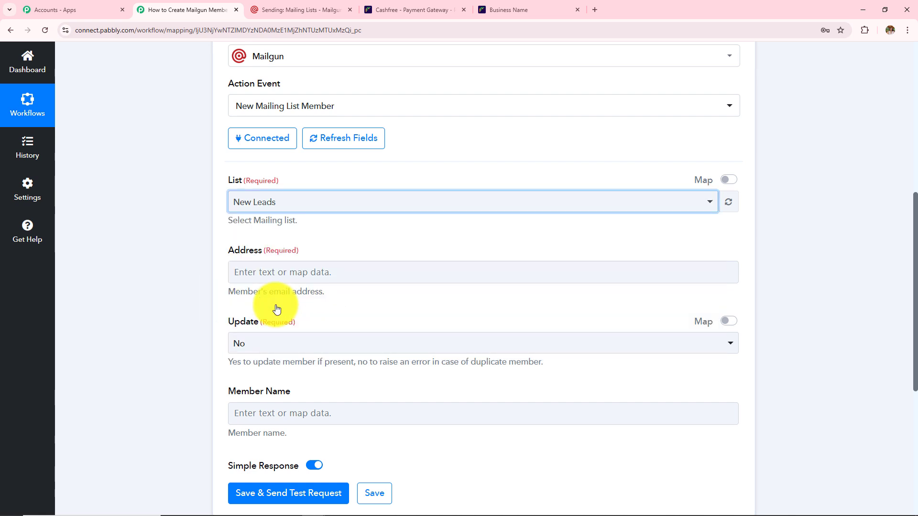
# - Map Address to the Cashfree Payment via Form Customer Email instead of the typed 'adm' text
pyautogui.moveTo(230, 255); pyautogui.dragTo(306, 257)
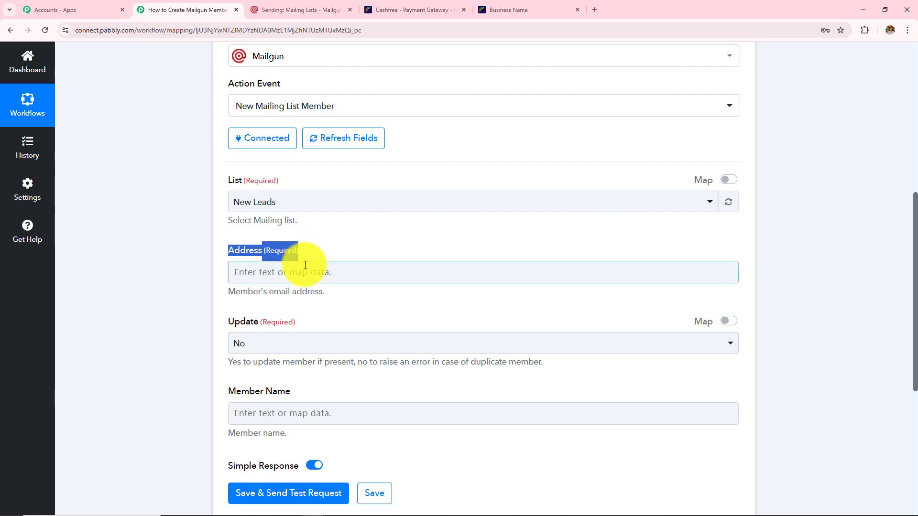
pyautogui.click(341, 272)
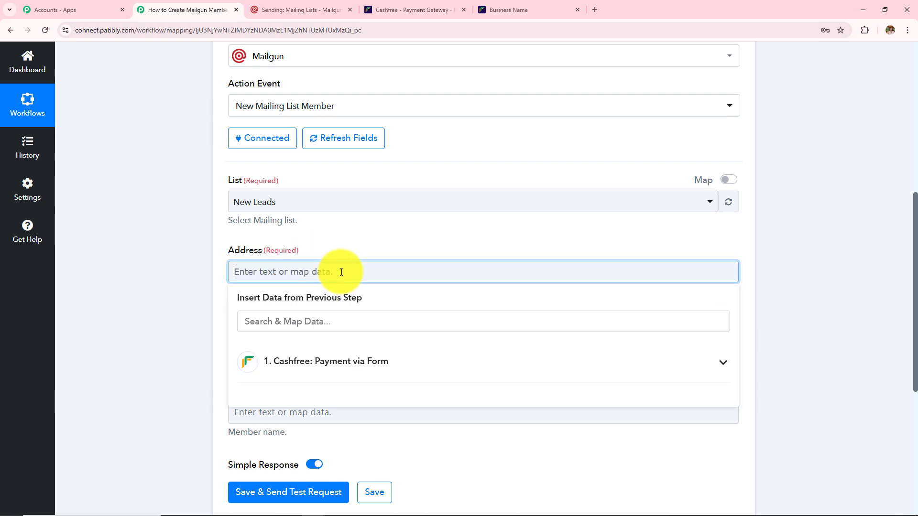
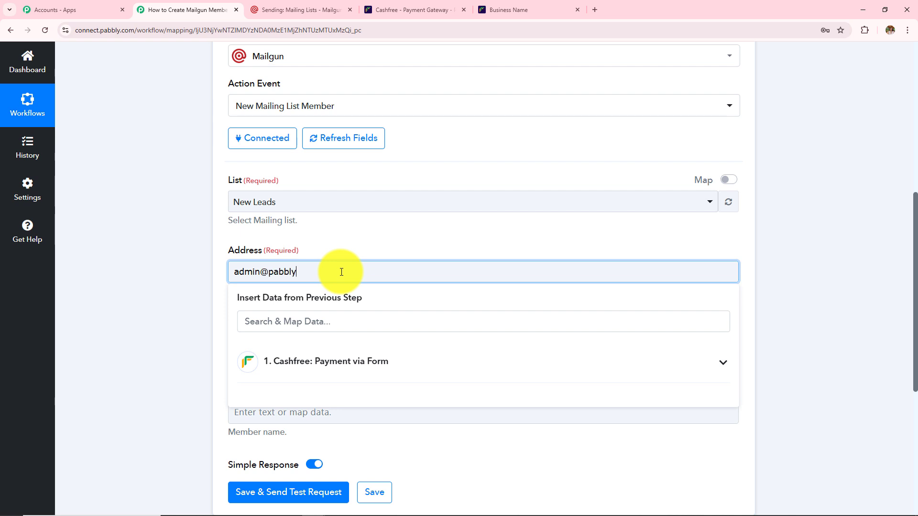
pyautogui.moveTo(341, 273); pyautogui.dragTo(214, 271)
pyautogui.press('BackSpace')
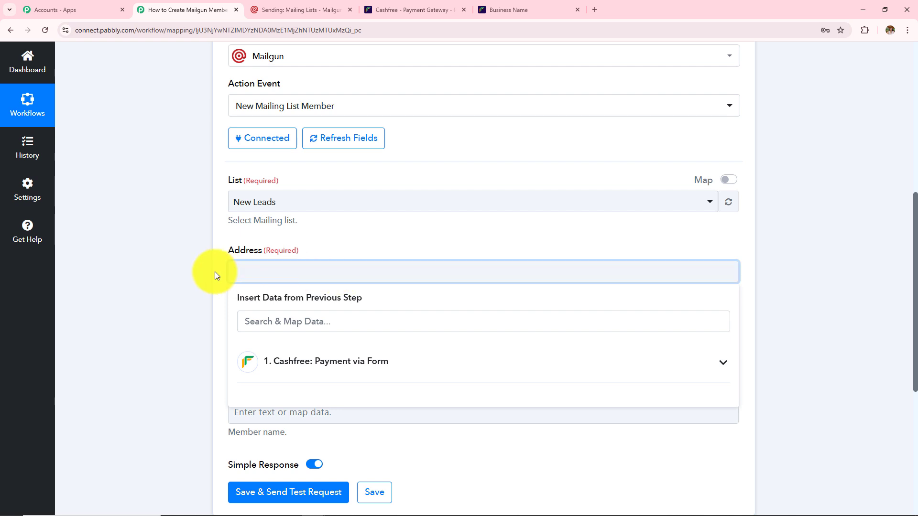
pyautogui.scroll(4, 214, 272)
pyautogui.scroll(3, 215, 272)
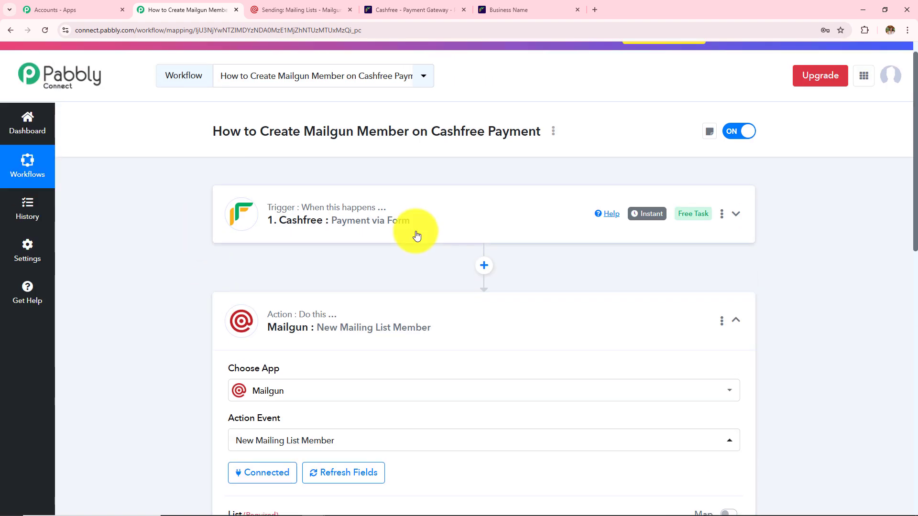
pyautogui.scroll(-9, 417, 234)
pyautogui.click(267, 178)
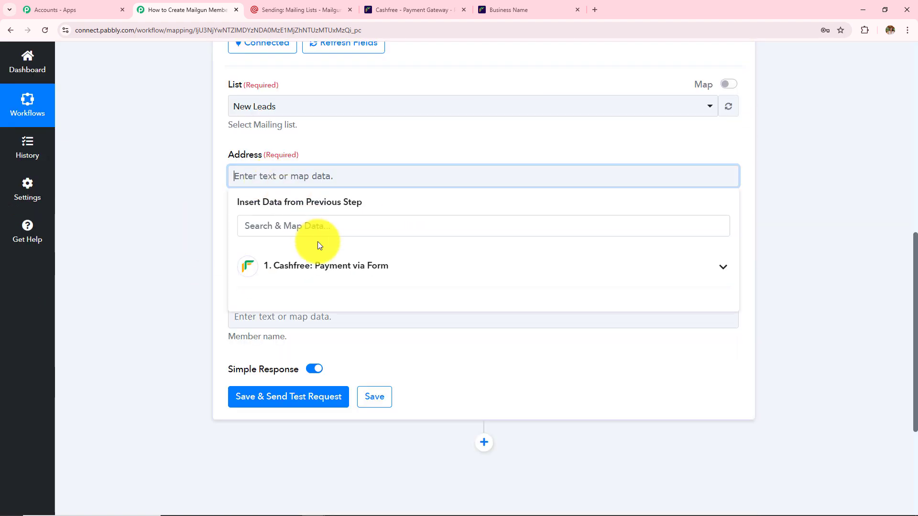
pyautogui.click(293, 280)
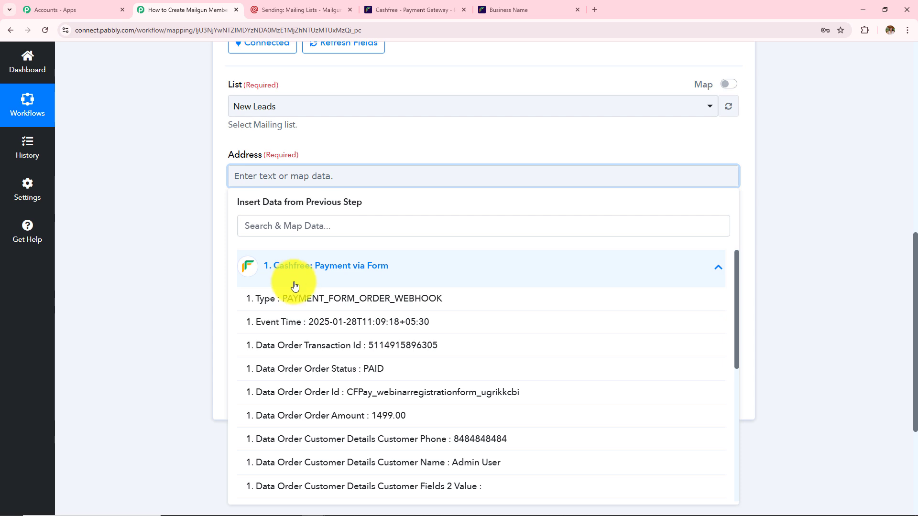
pyautogui.scroll(-6, 318, 340)
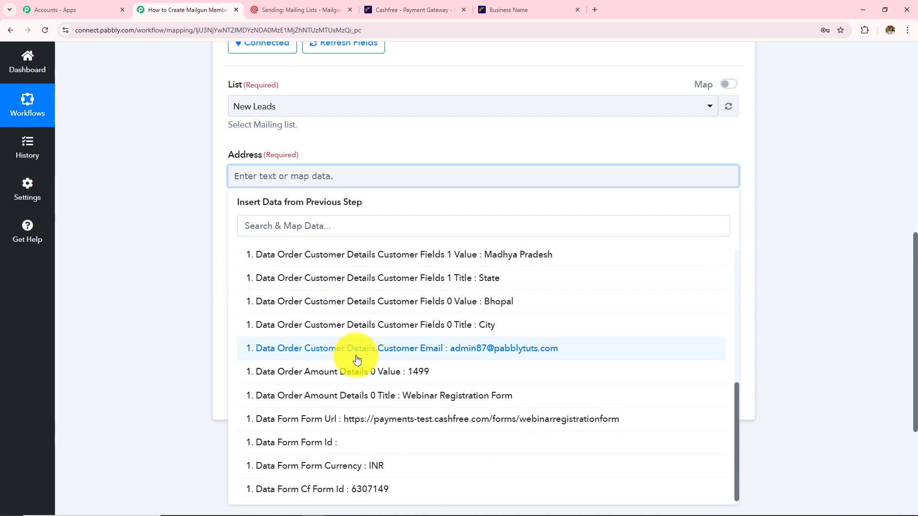
pyautogui.click(464, 362)
pyautogui.click(181, 237)
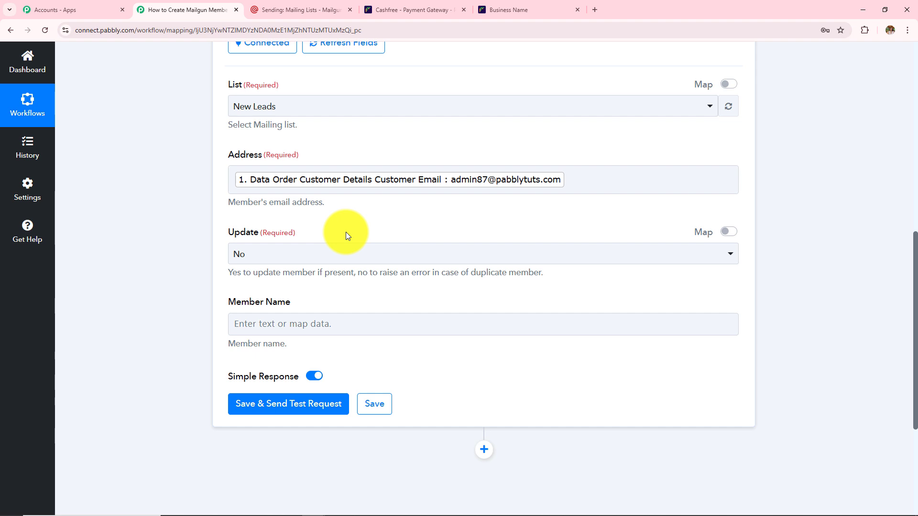
# - Keep the Mailgun action's Update option set to No
pyautogui.moveTo(228, 234); pyautogui.dragTo(299, 239)
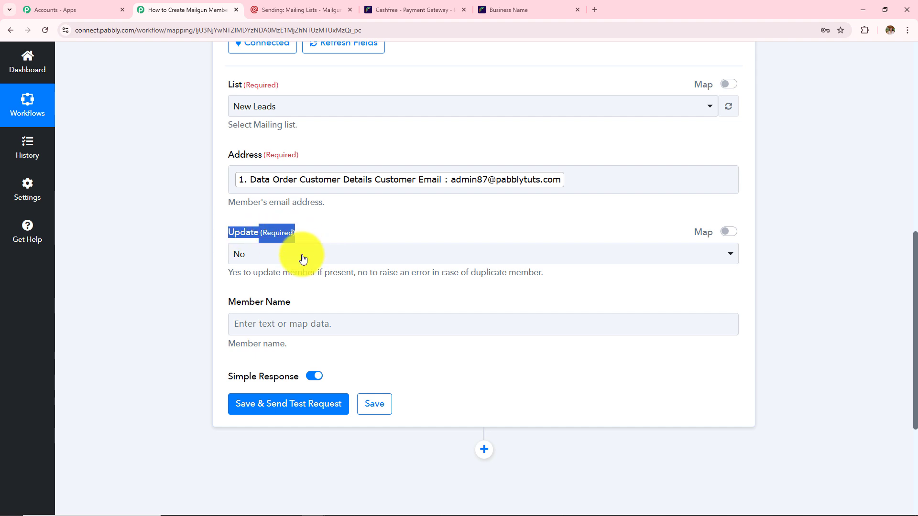
pyautogui.click(303, 258)
pyautogui.click(302, 312)
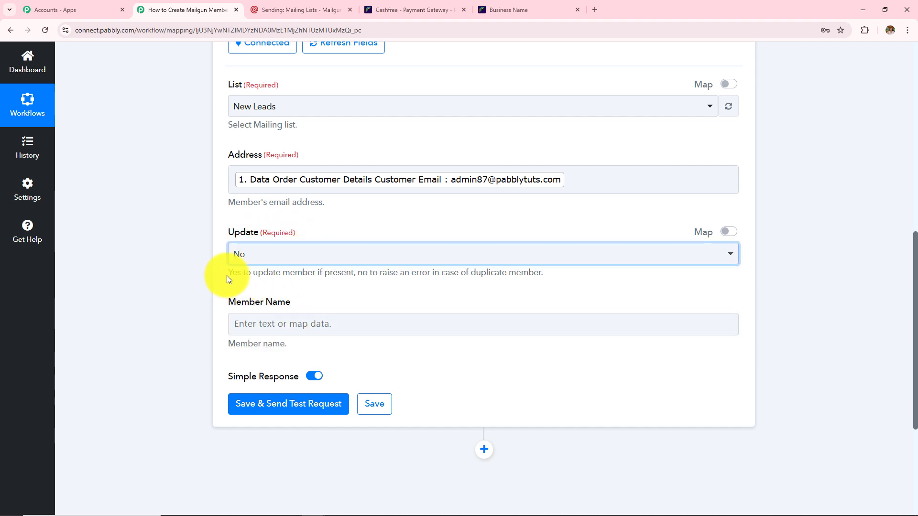
# - Map Member Name to the Cashfree payment's Customer Name
pyautogui.click(334, 325)
pyautogui.scroll(-3, 330, 306)
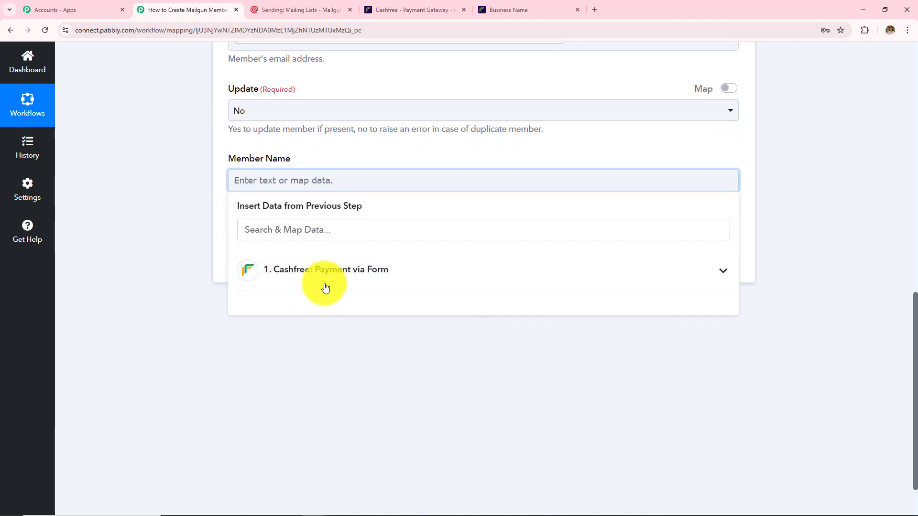
pyautogui.click(325, 287)
pyautogui.scroll(-5, 362, 372)
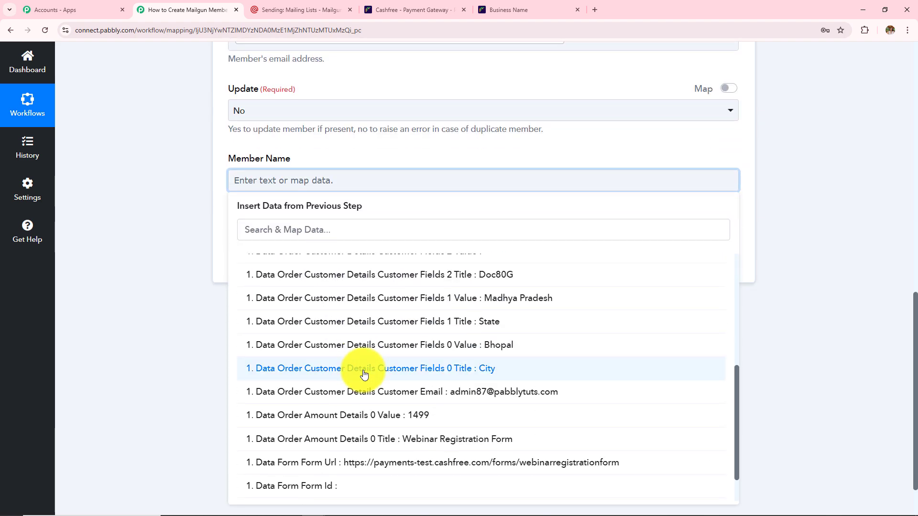
pyautogui.scroll(-1, 363, 374)
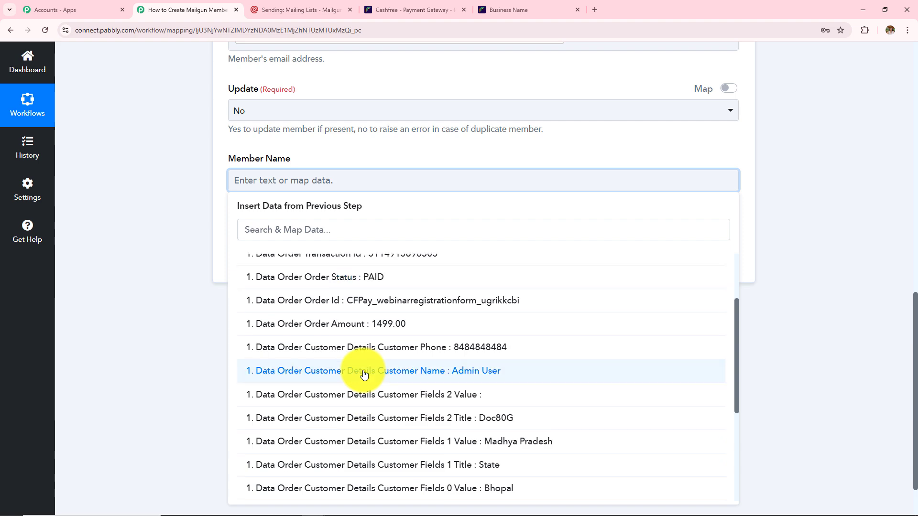
pyautogui.click(364, 374)
pyautogui.scroll(3, 188, 260)
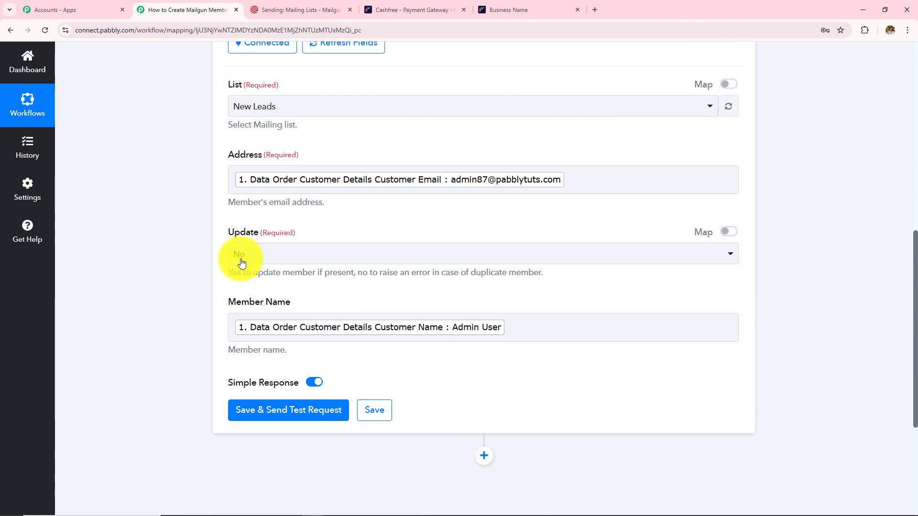
pyautogui.scroll(1, 303, 360)
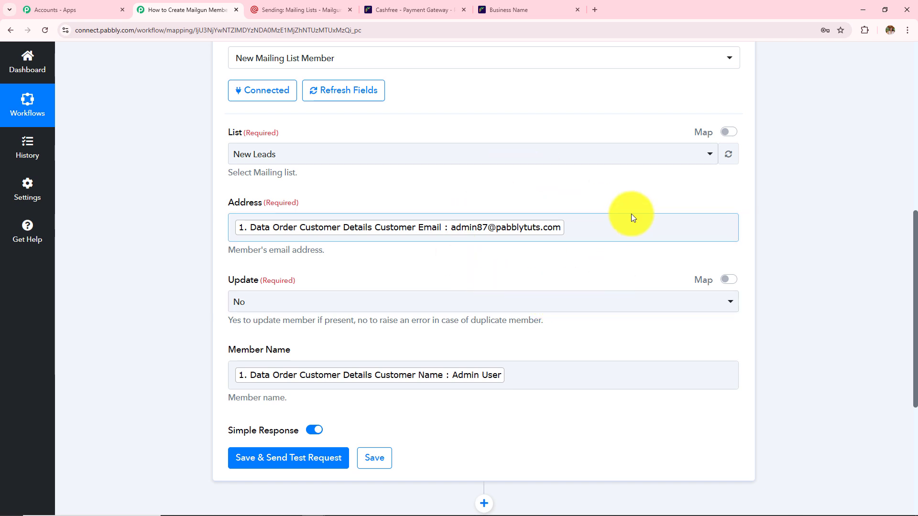
# - Remove the extra 'admin user' text after the Customer Name token in Member Name
pyautogui.click(553, 373)
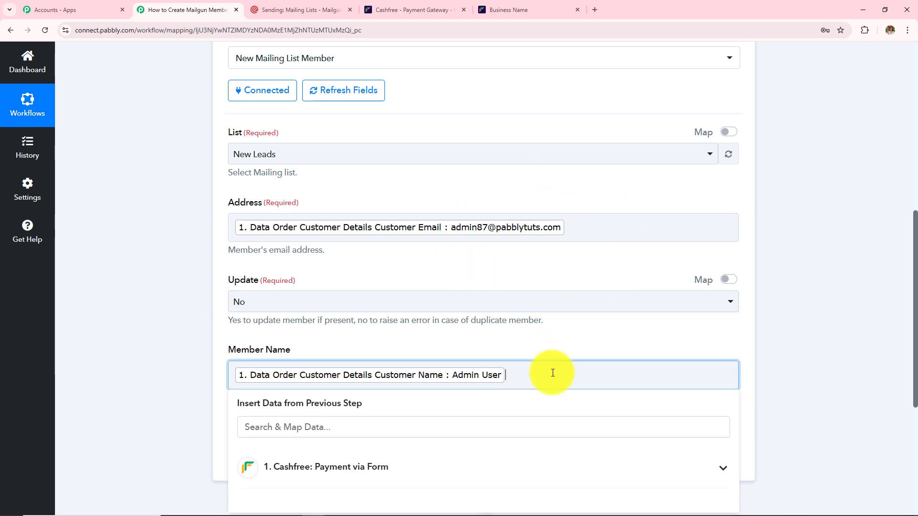
pyautogui.write('admin user')
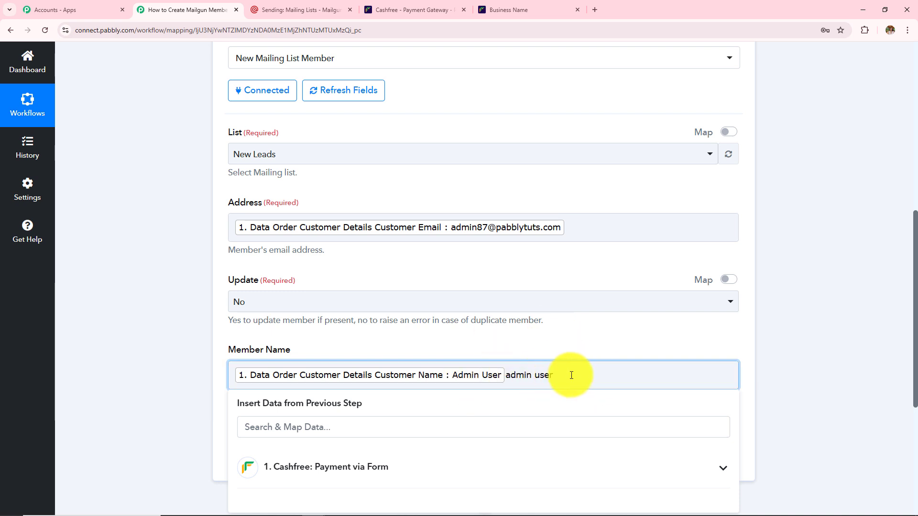
pyautogui.moveTo(571, 375); pyautogui.dragTo(508, 379)
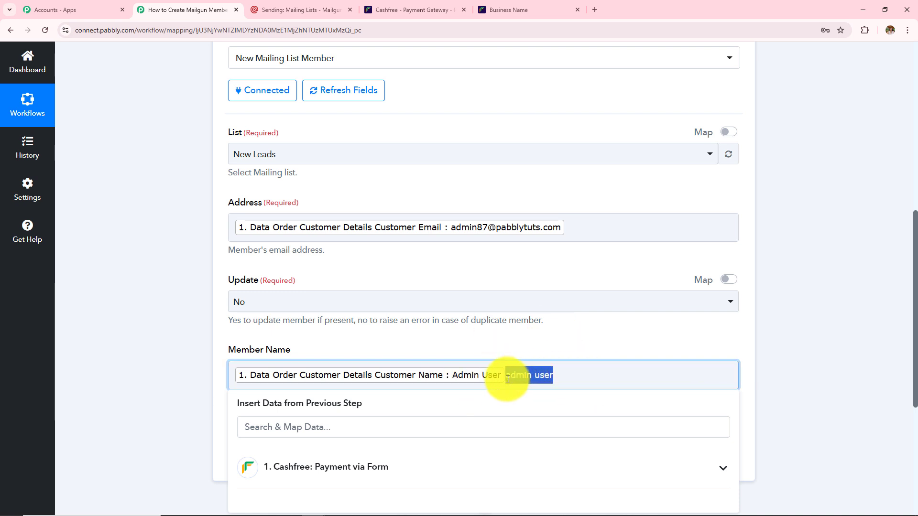
pyautogui.press('BackSpace')
pyautogui.click(503, 347)
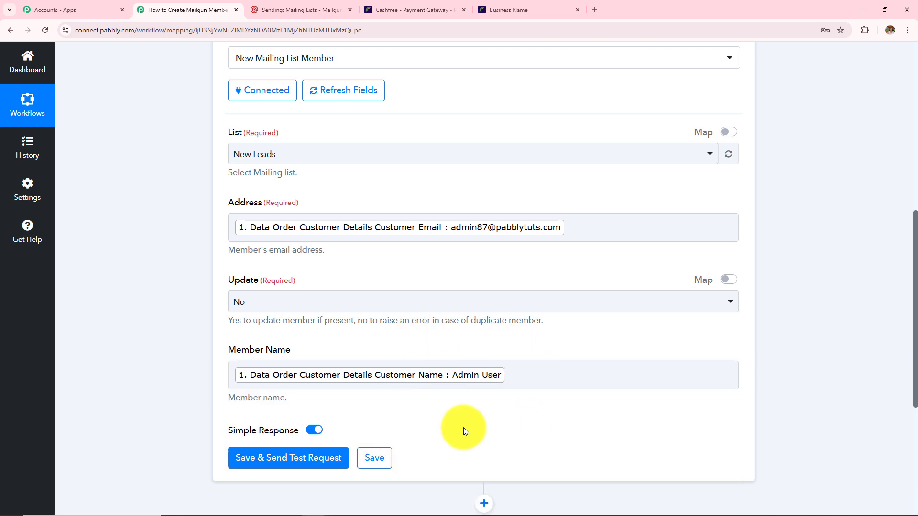
# - Save and test the Mailgun step, confirming 'Mailing list member has been created', then return to Mailgun
pyautogui.scroll(-5, 463, 427)
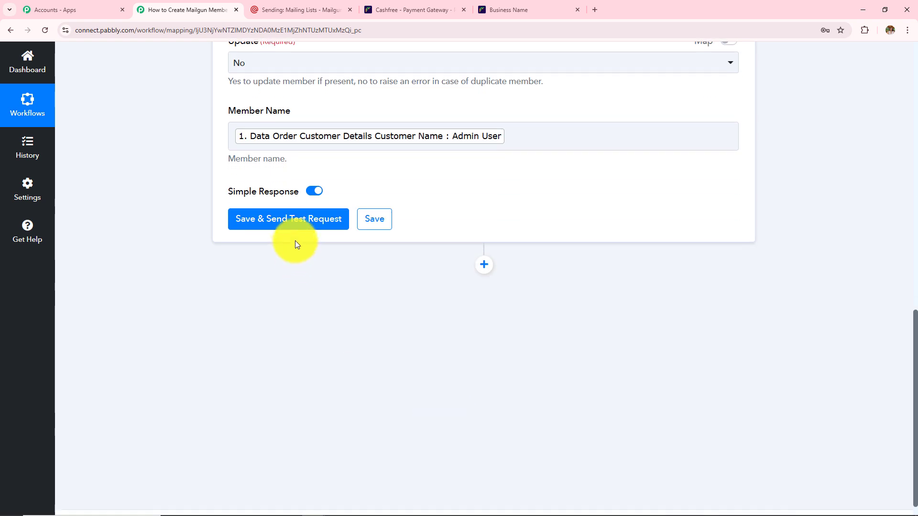
pyautogui.click(294, 230)
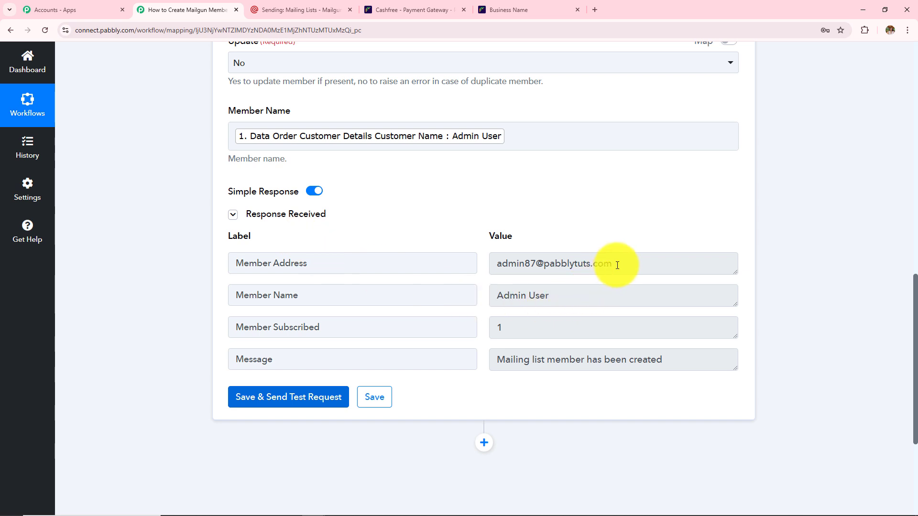
pyautogui.moveTo(616, 263); pyautogui.dragTo(485, 278)
pyautogui.press('Tab')
pyautogui.press('Tab')
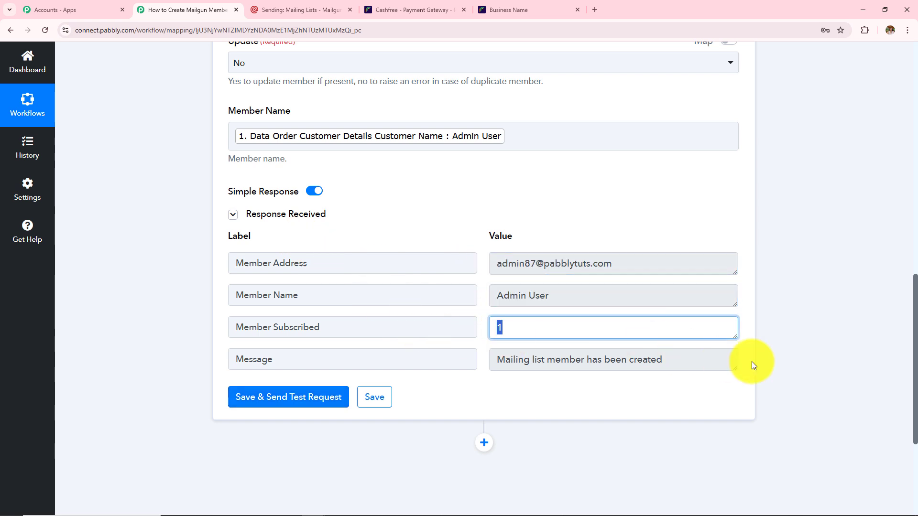
pyautogui.press('Tab')
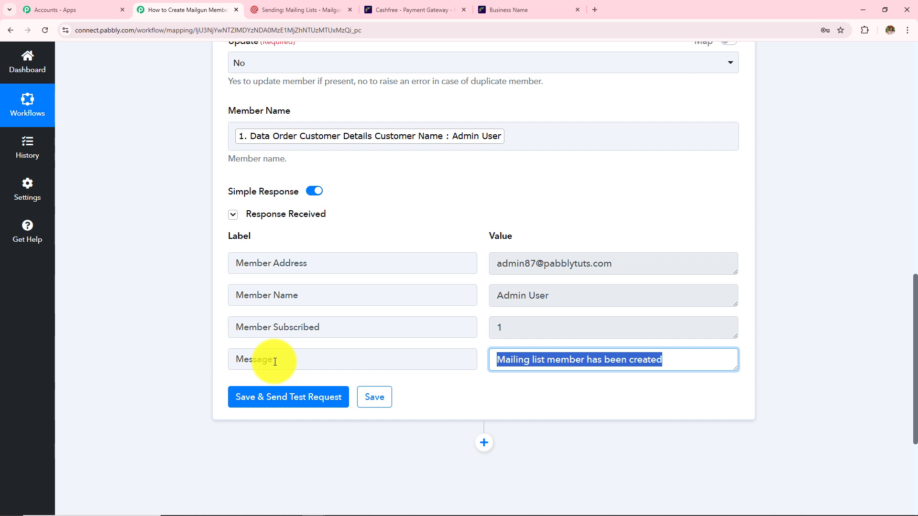
pyautogui.hotkey('ctrl', 'Tab')
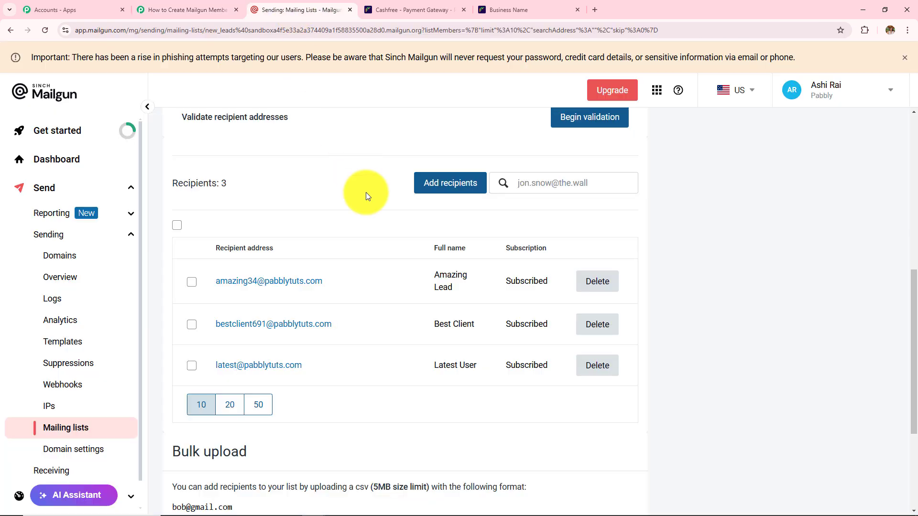
# - Reload the New Leads list to see four recipients and open the new member's details
pyautogui.click(44, 31)
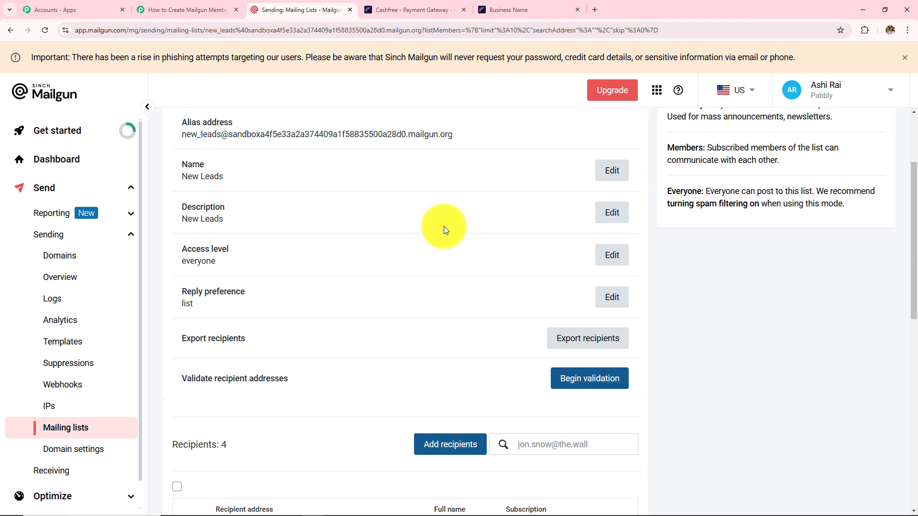
pyautogui.scroll(-6, 444, 226)
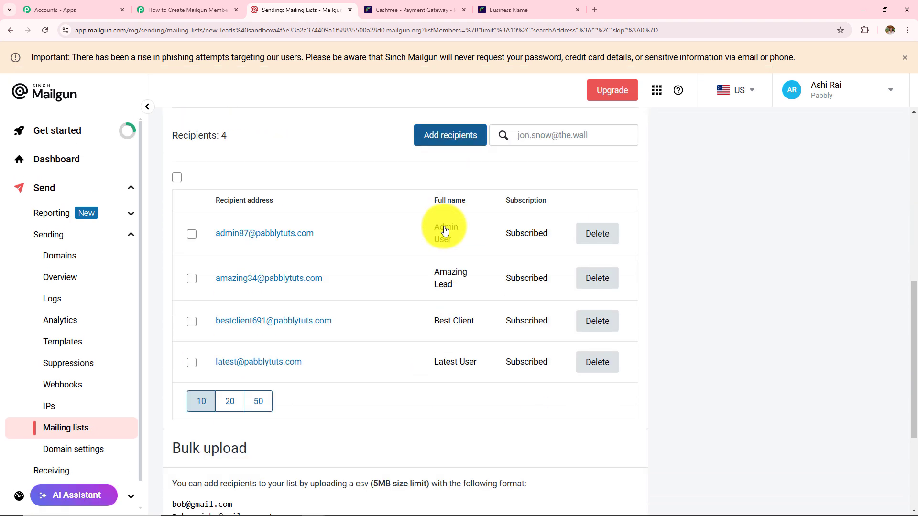
pyautogui.click(250, 233)
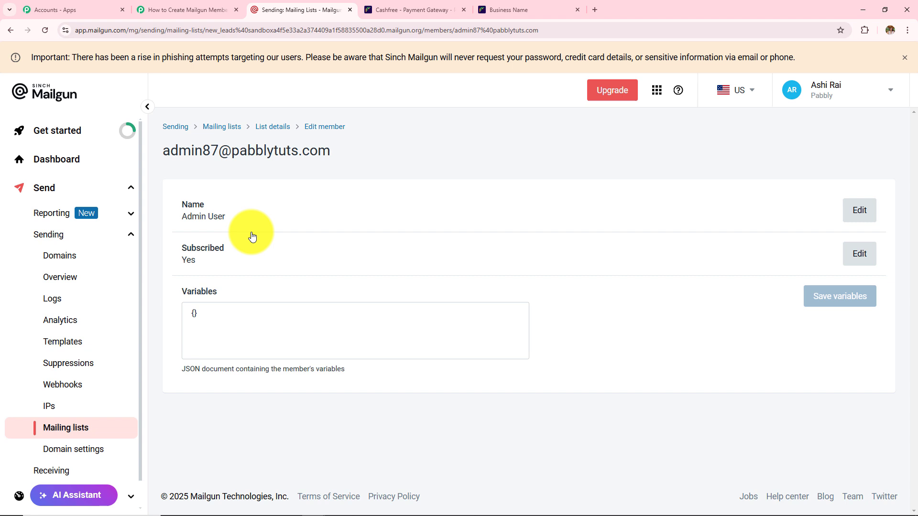
pyautogui.moveTo(231, 219); pyautogui.dragTo(139, 217)
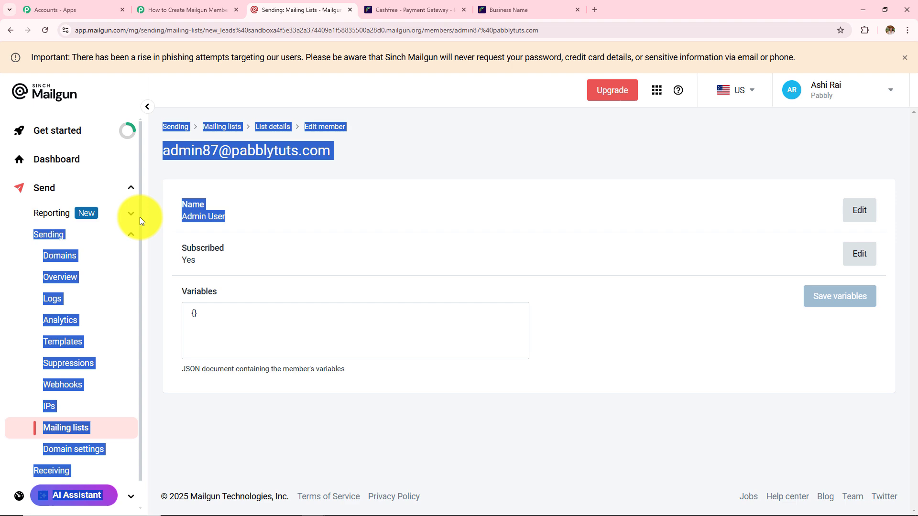
pyautogui.click(351, 243)
# - Review the Cashfree Payment via Form trigger's captured payment data
pyautogui.click(175, 9)
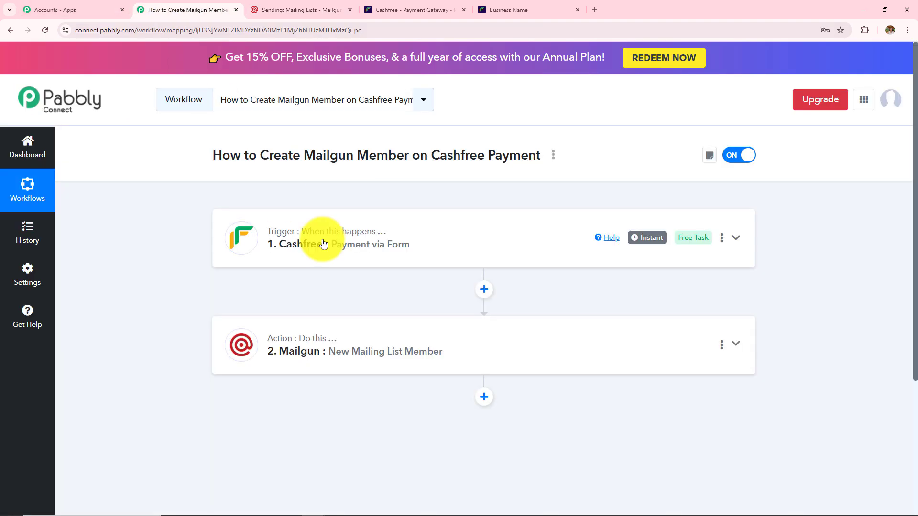
pyautogui.click(323, 244)
pyautogui.scroll(-3, 324, 244)
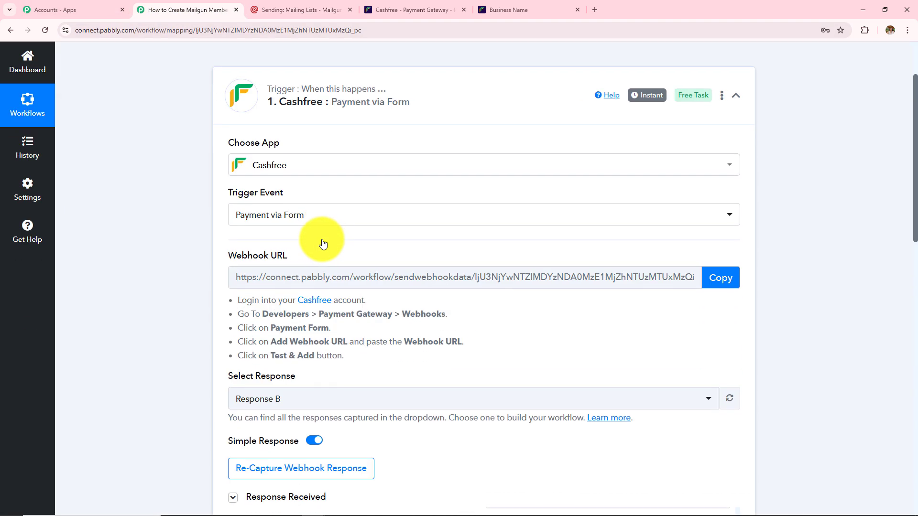
pyautogui.scroll(-1, 322, 239)
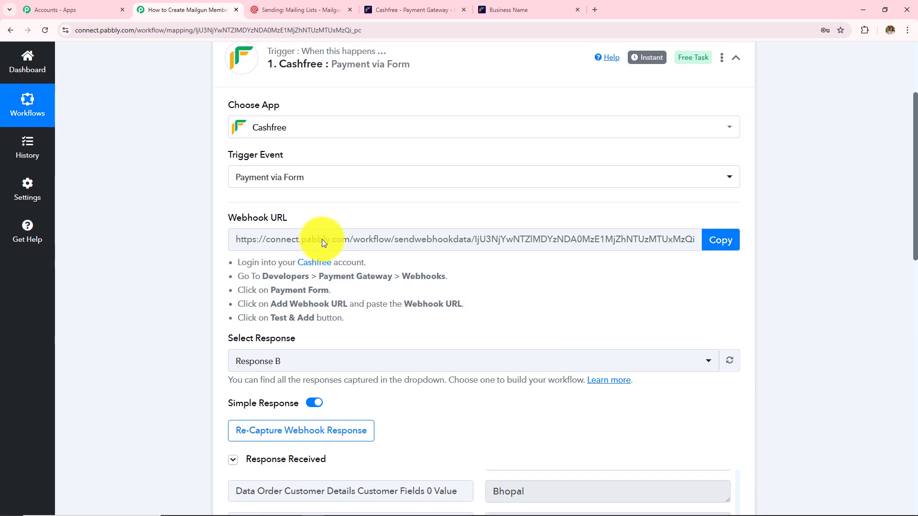
pyautogui.scroll(-5, 475, 340)
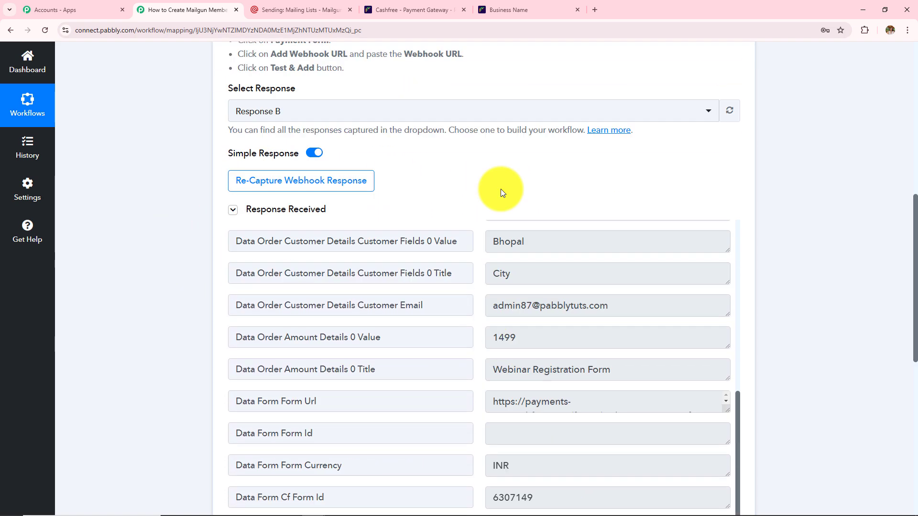
pyautogui.scroll(-3, 501, 189)
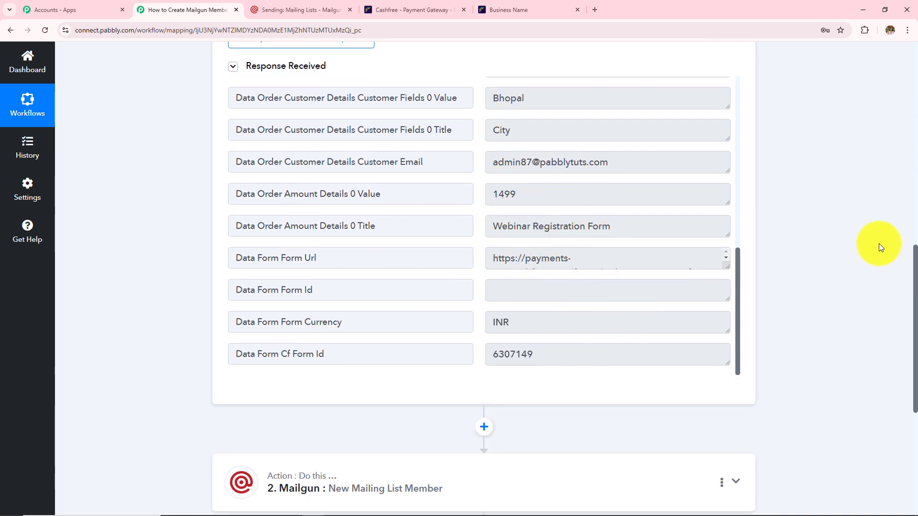
pyautogui.scroll(-4, 877, 247)
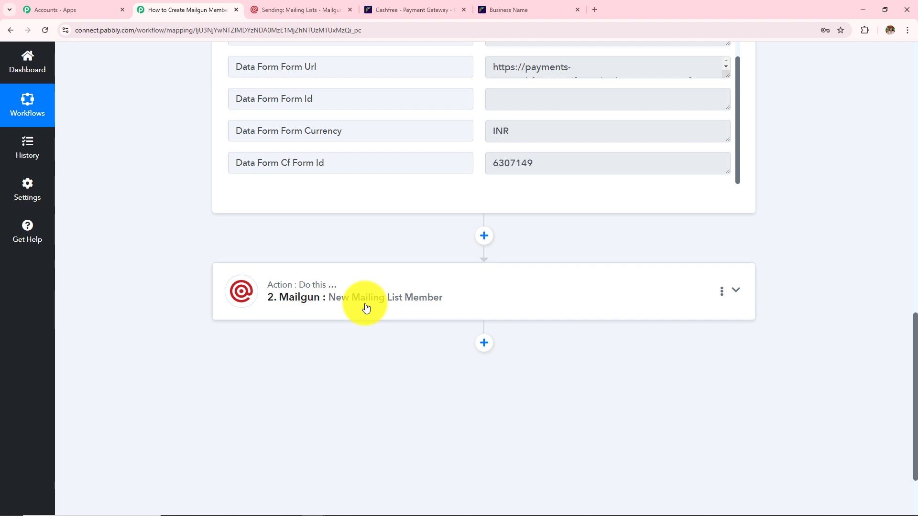
# - Review the Mailgun step's New Leads mapping and its 'Mailing list member has been created' response
pyautogui.click(365, 307)
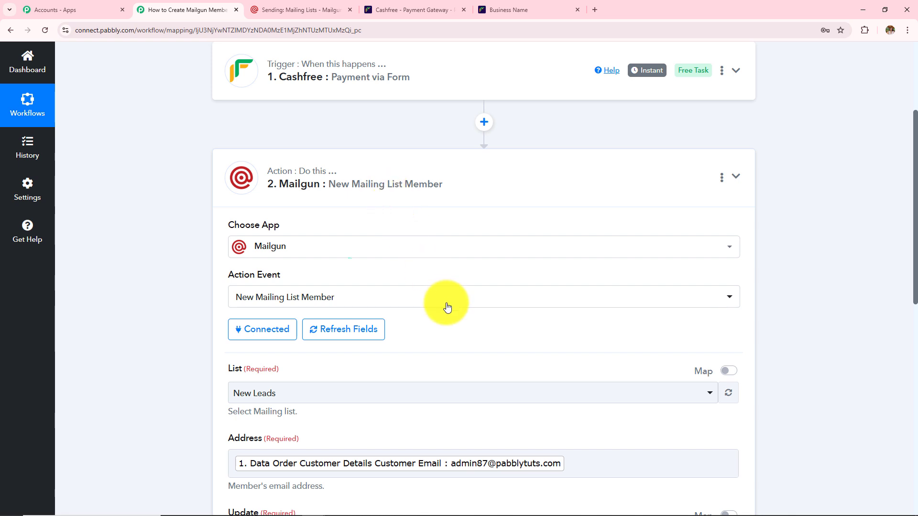
pyautogui.scroll(-4, 444, 304)
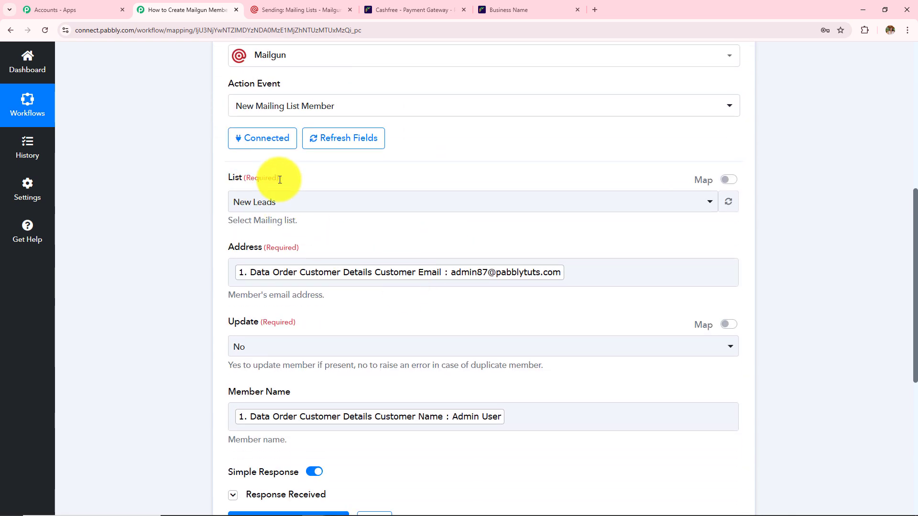
pyautogui.scroll(-1, 335, 248)
pyautogui.scroll(-1, 350, 263)
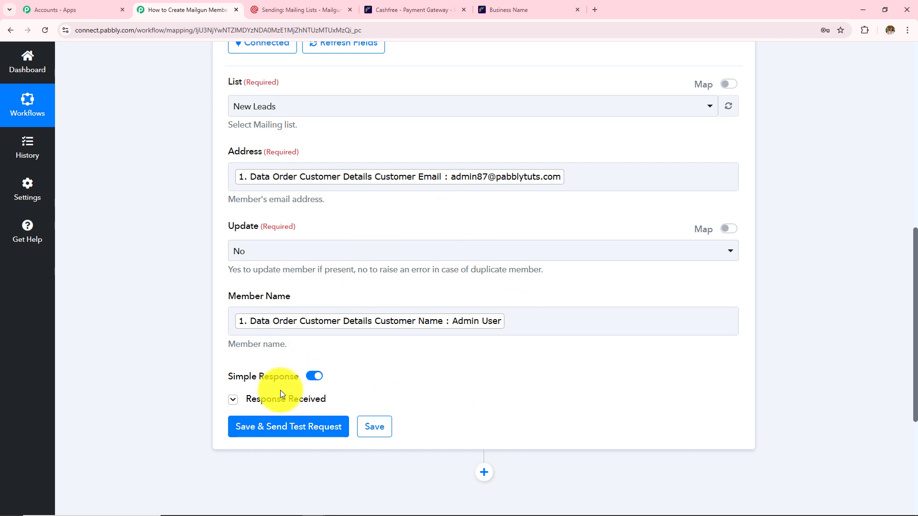
pyautogui.click(291, 400)
pyautogui.scroll(-3, 472, 312)
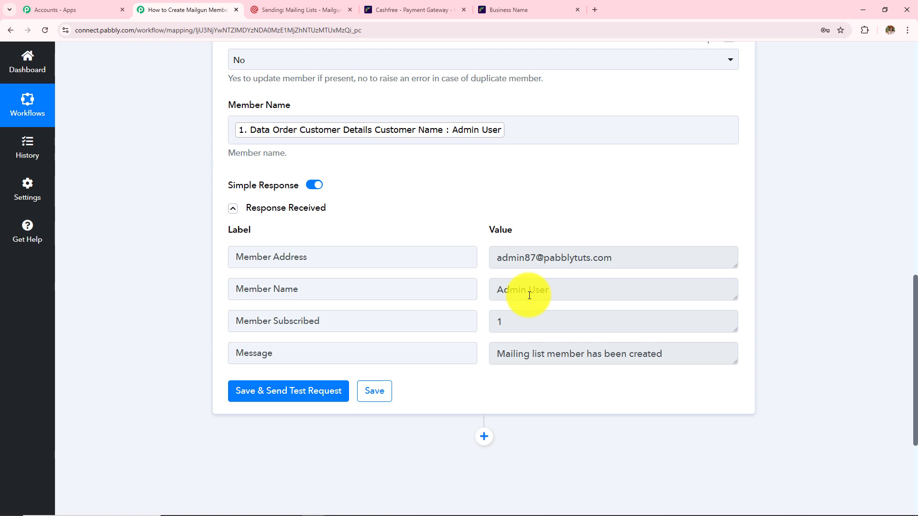
# - Check Mailgun's recipient table lists the new member among four, then return to the workflow
pyautogui.click(300, 10)
pyautogui.click(148, 107)
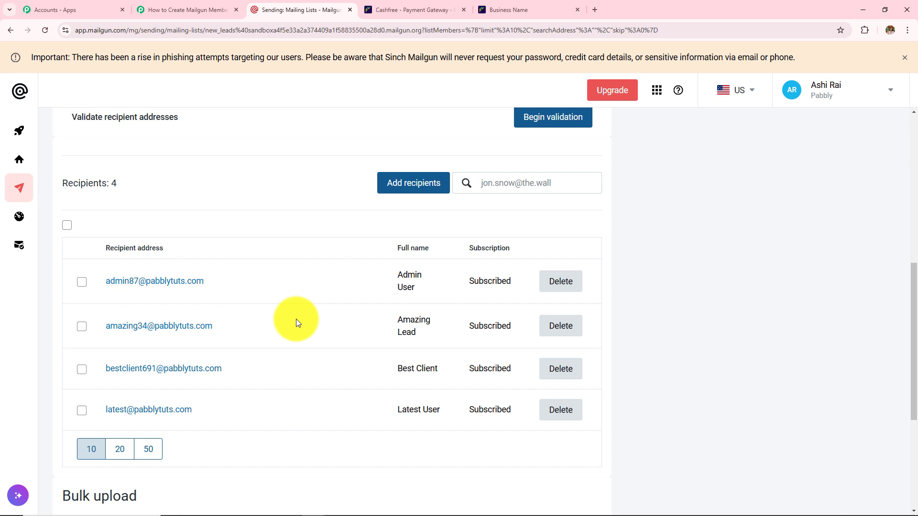
pyautogui.click(184, 10)
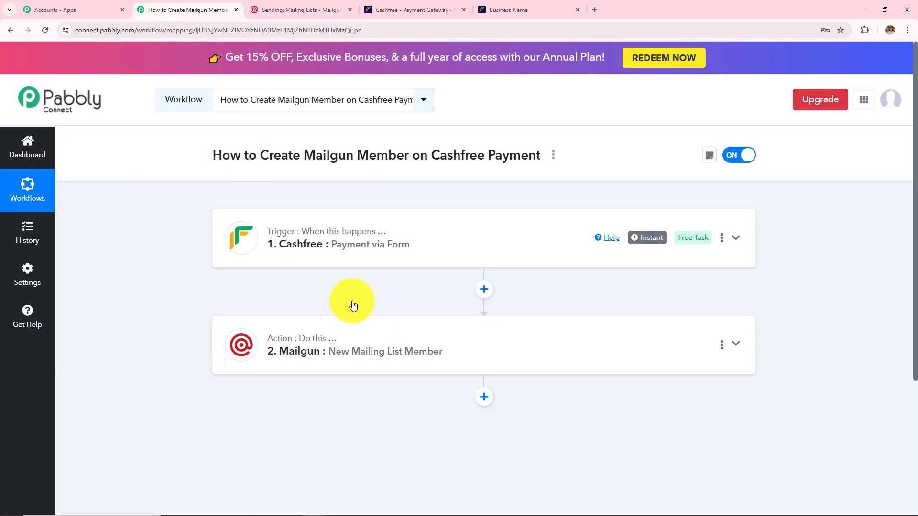